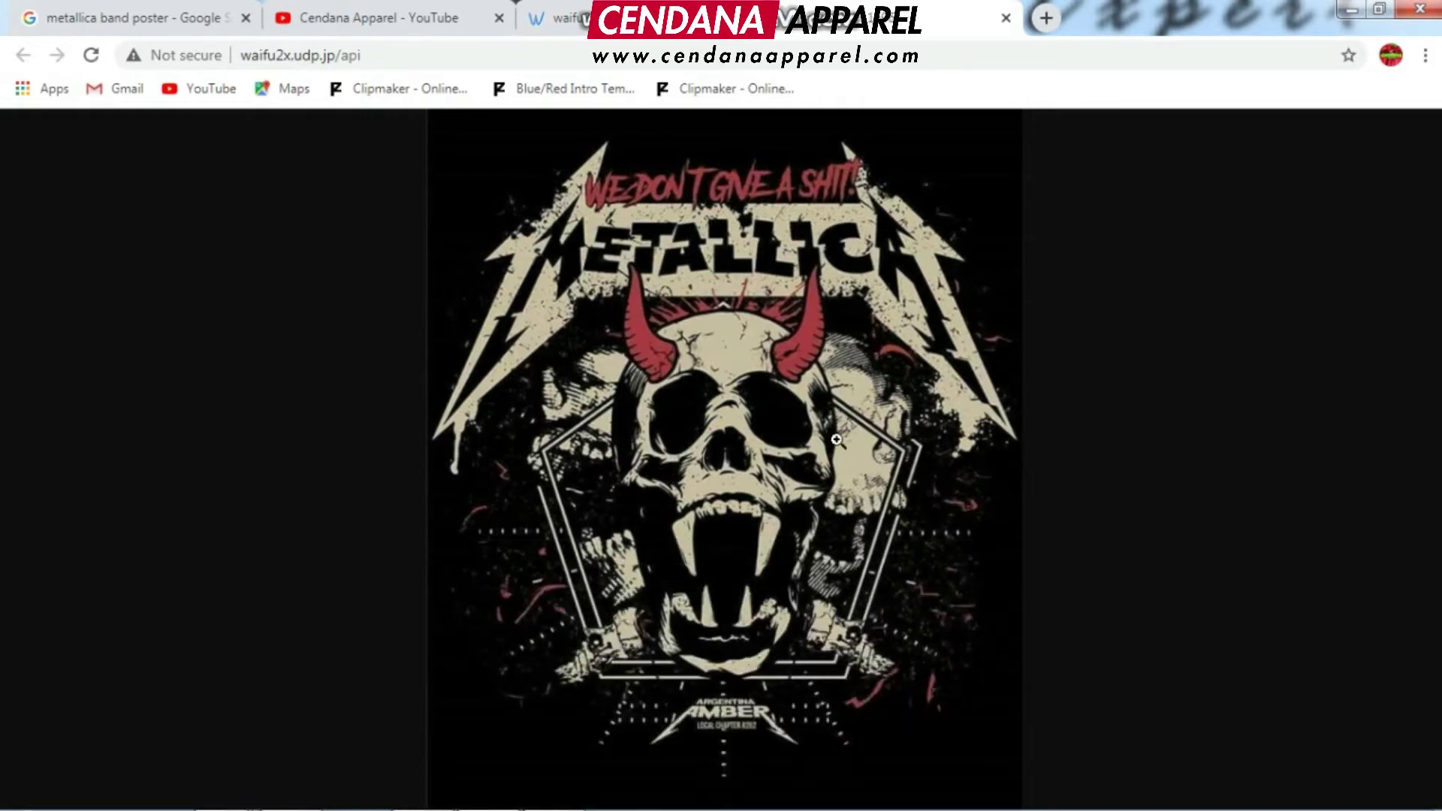
Inspect the enlarged Metallica poster image at full size, returning to the fitted view.
left_click(716, 357)
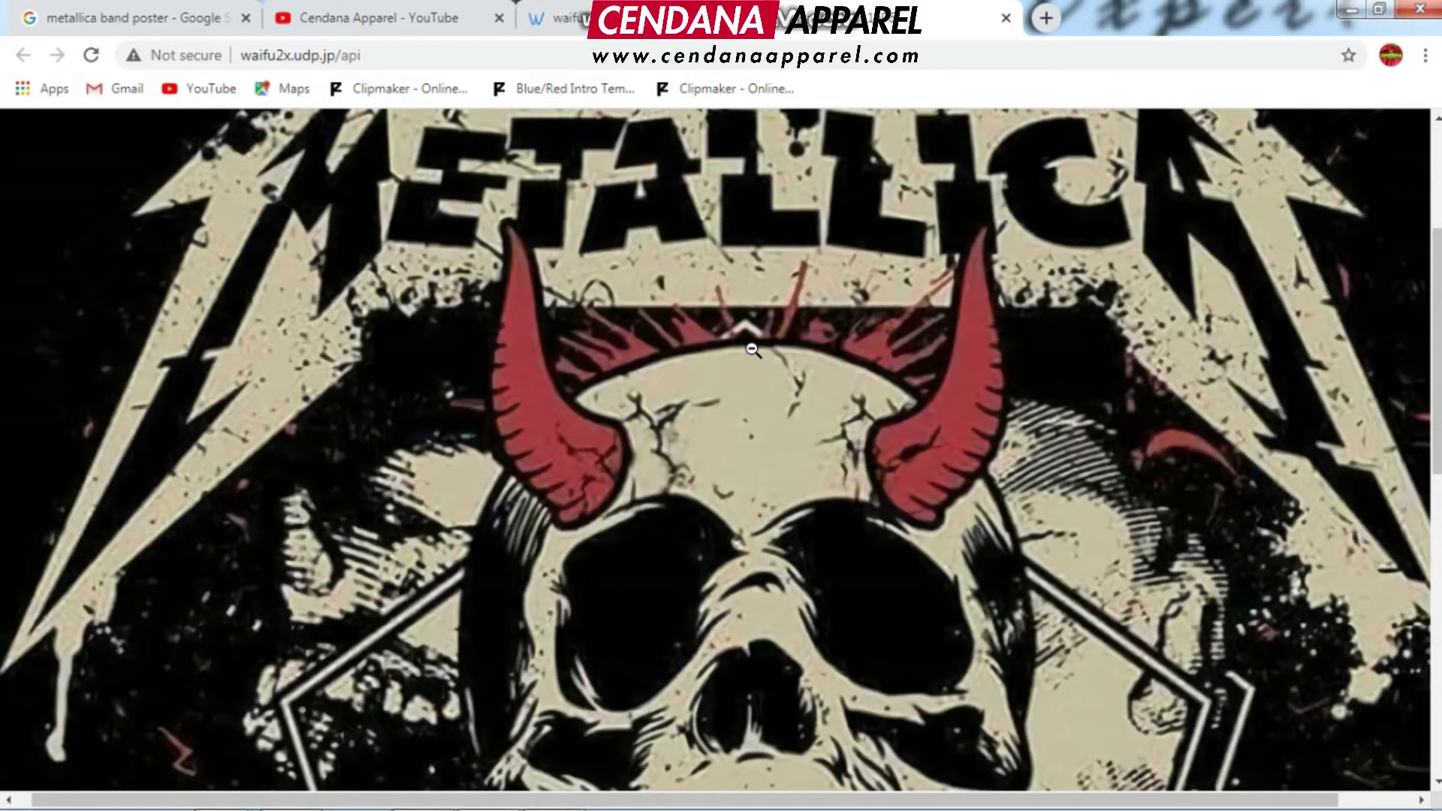
left_click(851, 335)
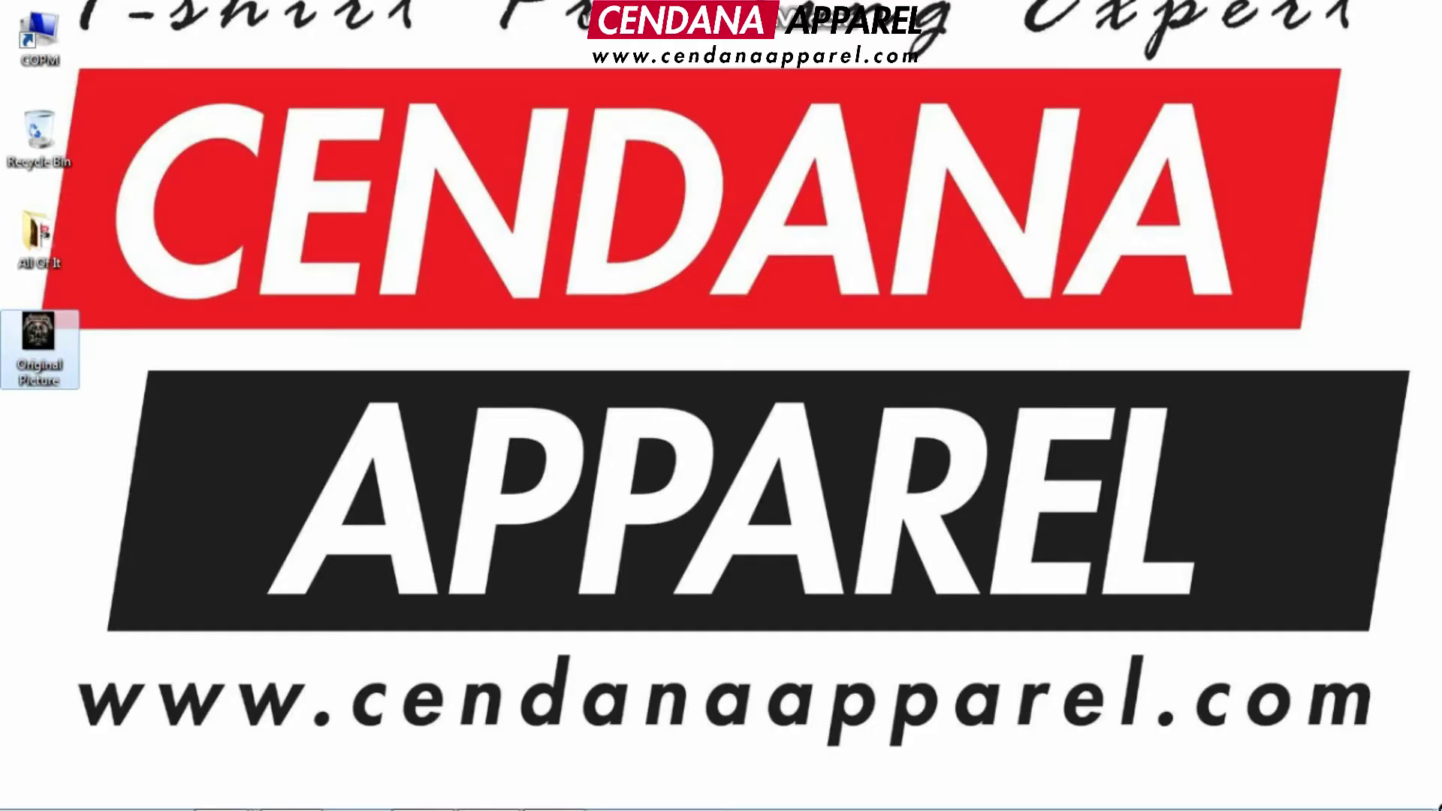
Rename the upscaled poster image file on the desktop as "Enlarge Picture".
left_click_drag(417, 607, 65, 476)
left_click(213, 473)
left_click_drag(135, 539, 70, 459)
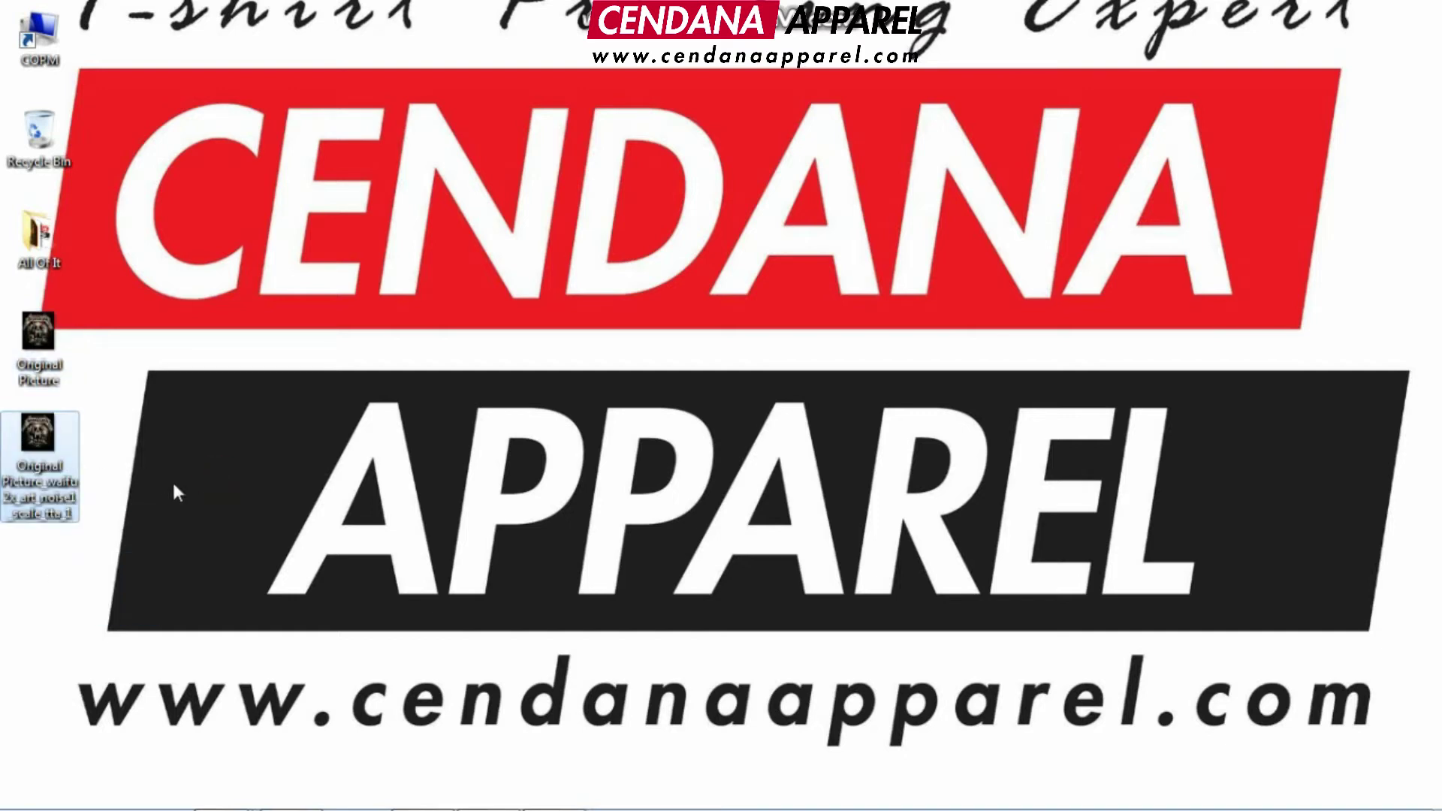
left_click(63, 514)
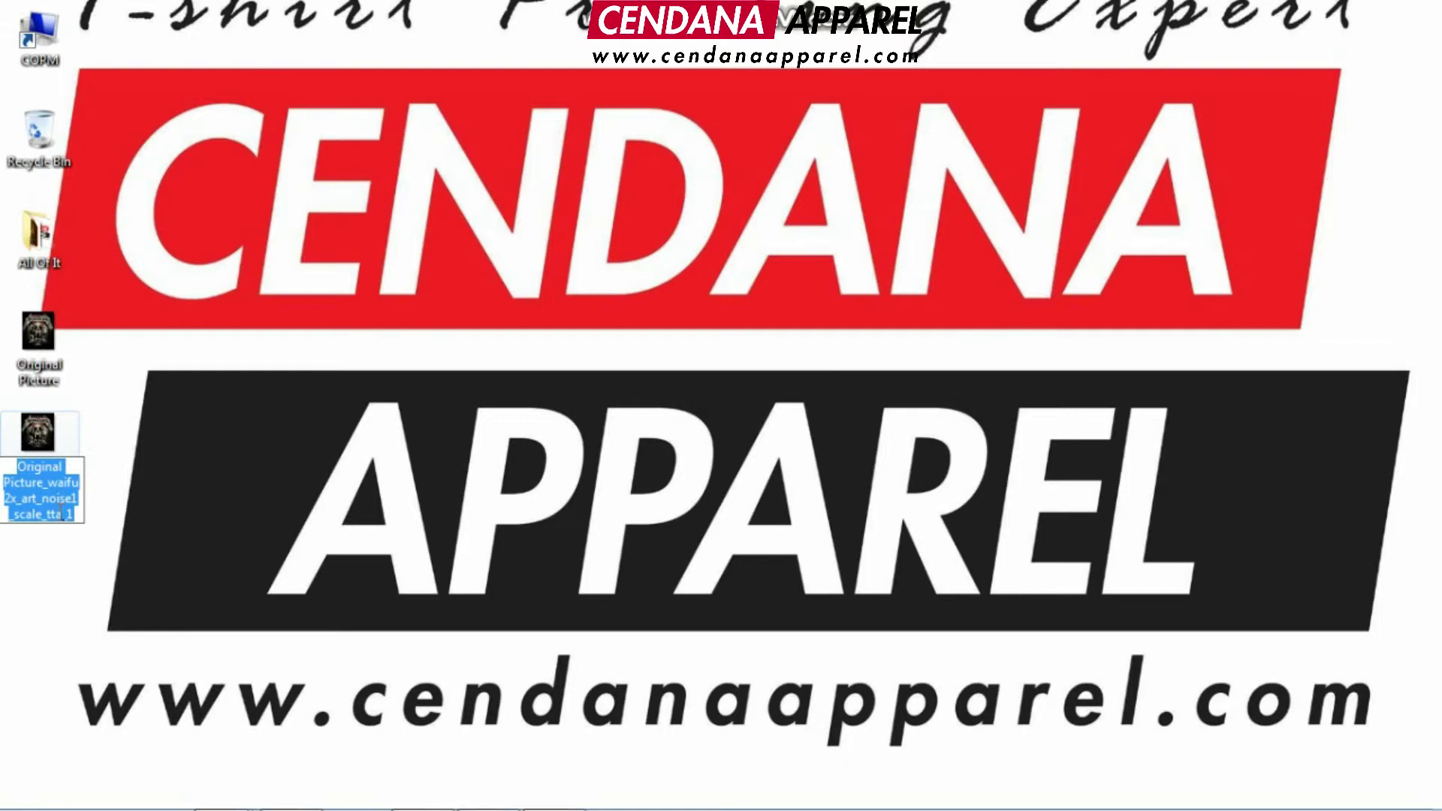
type("Enlarge")
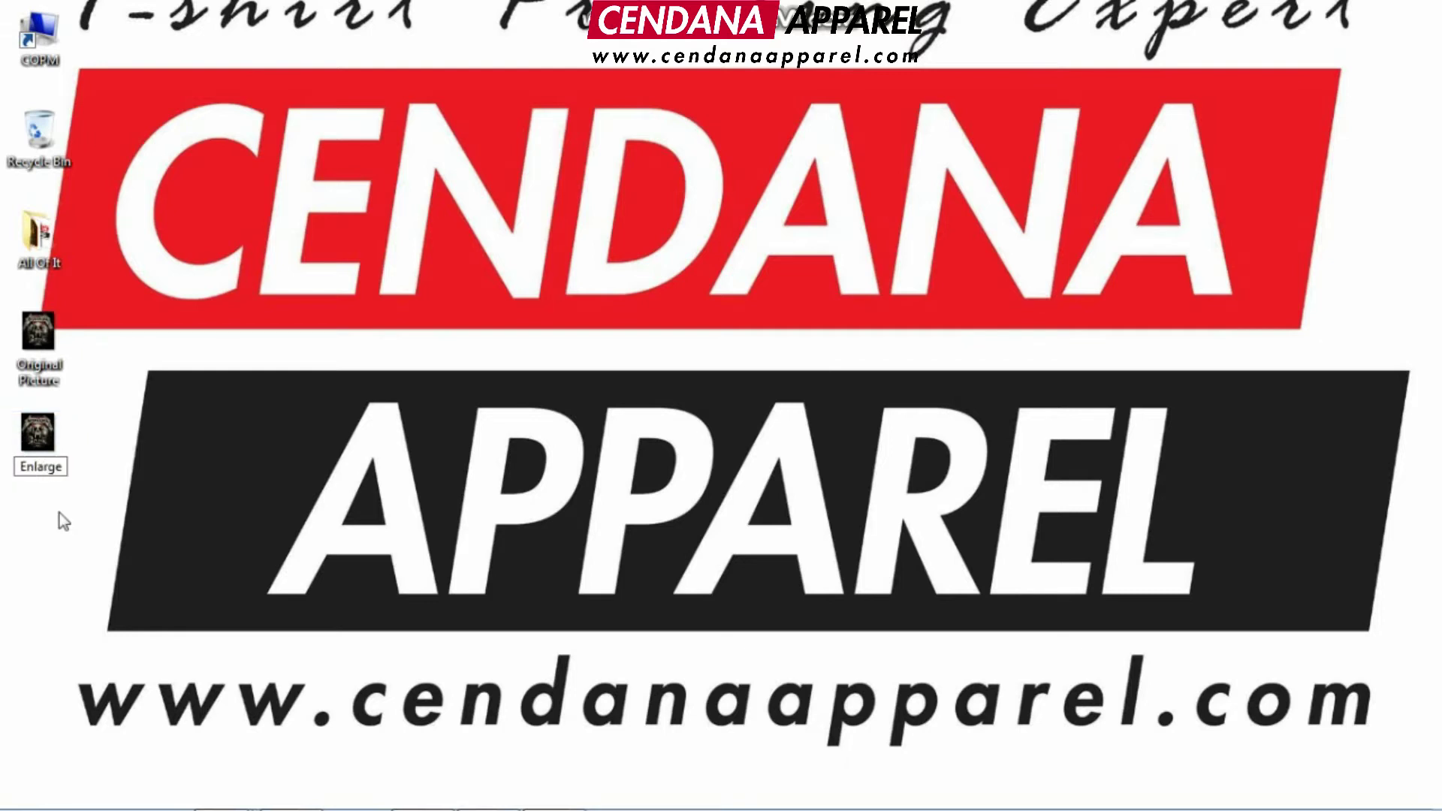
type(" Picture")
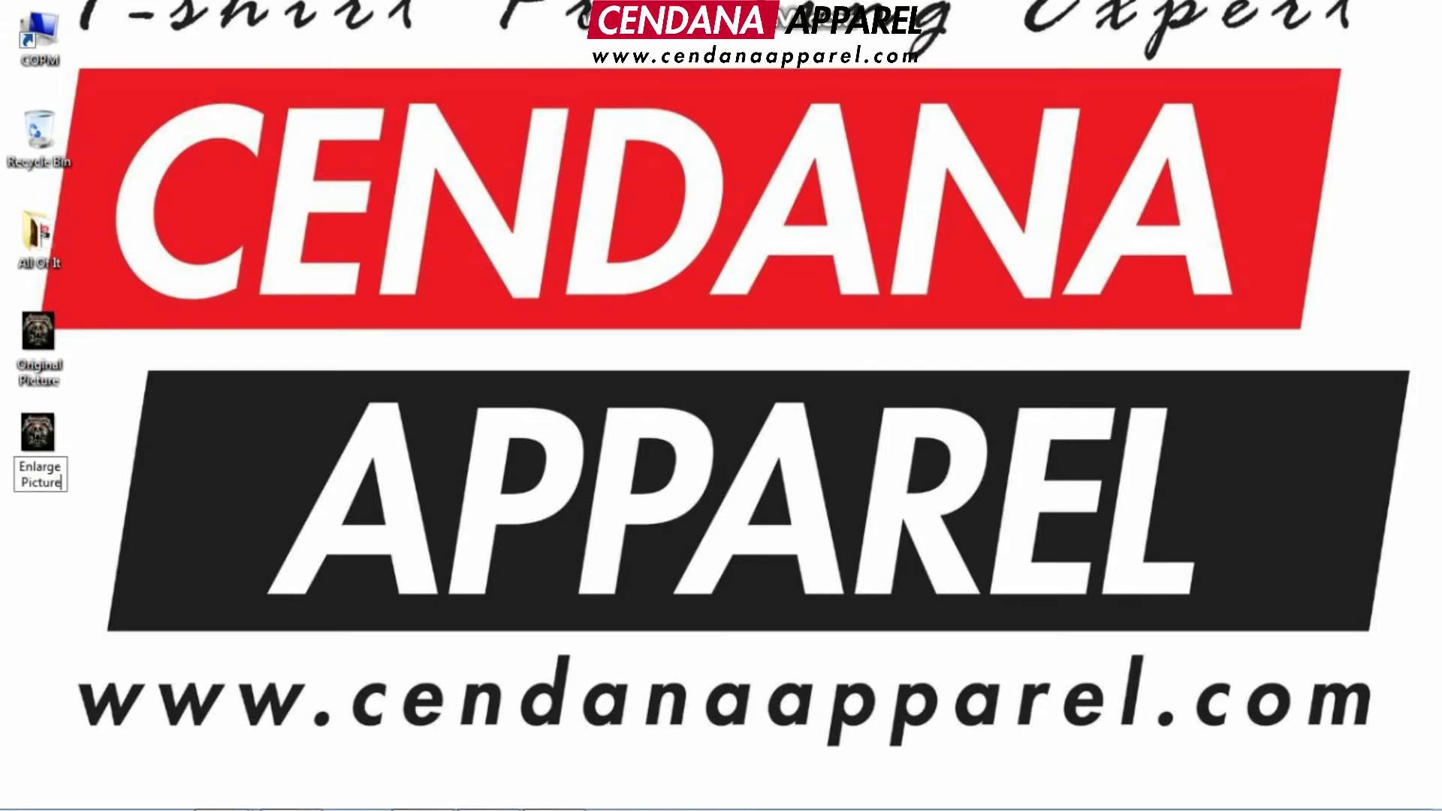
key("Return")
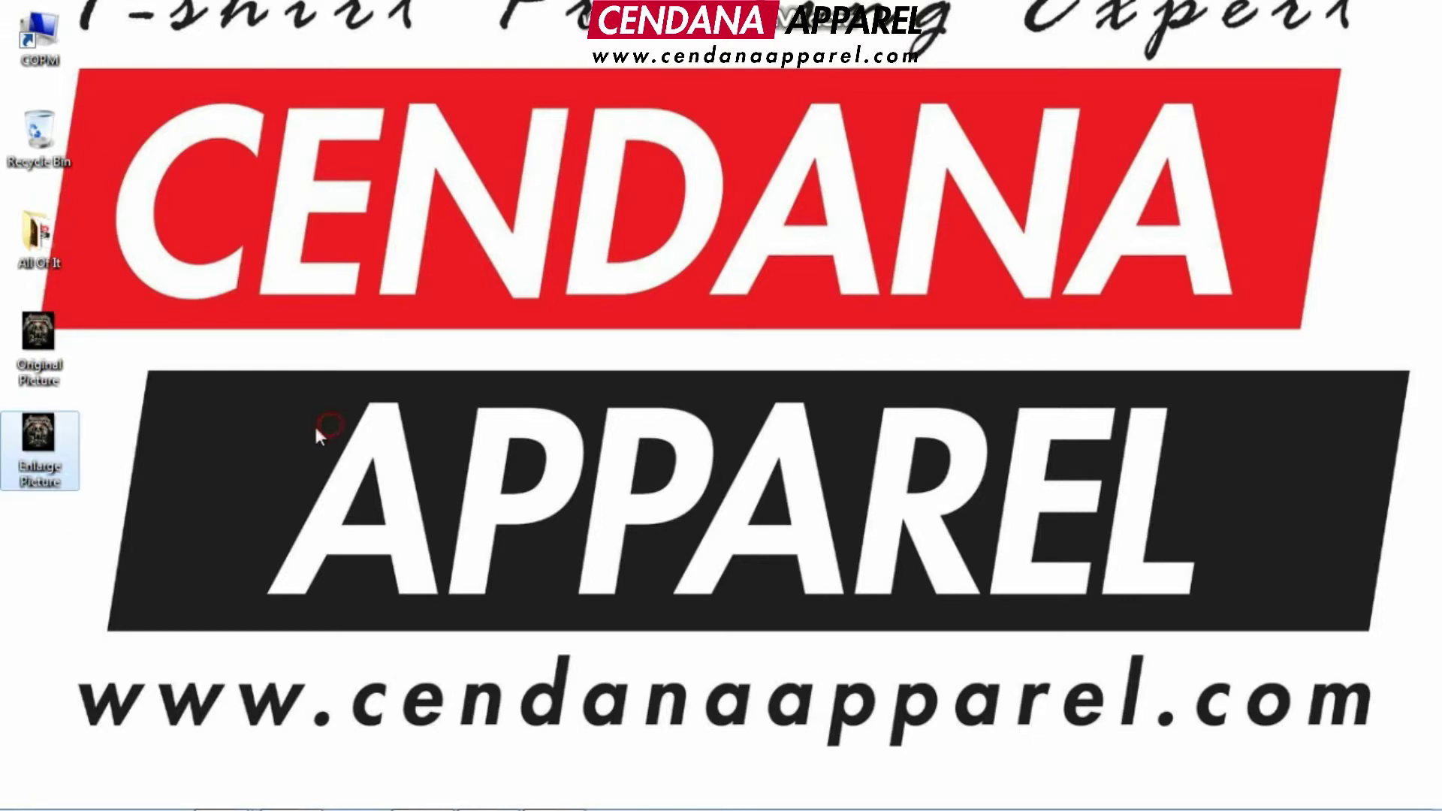
Check the file size of Enlarge Picture in its file properties.
right_click(39, 454)
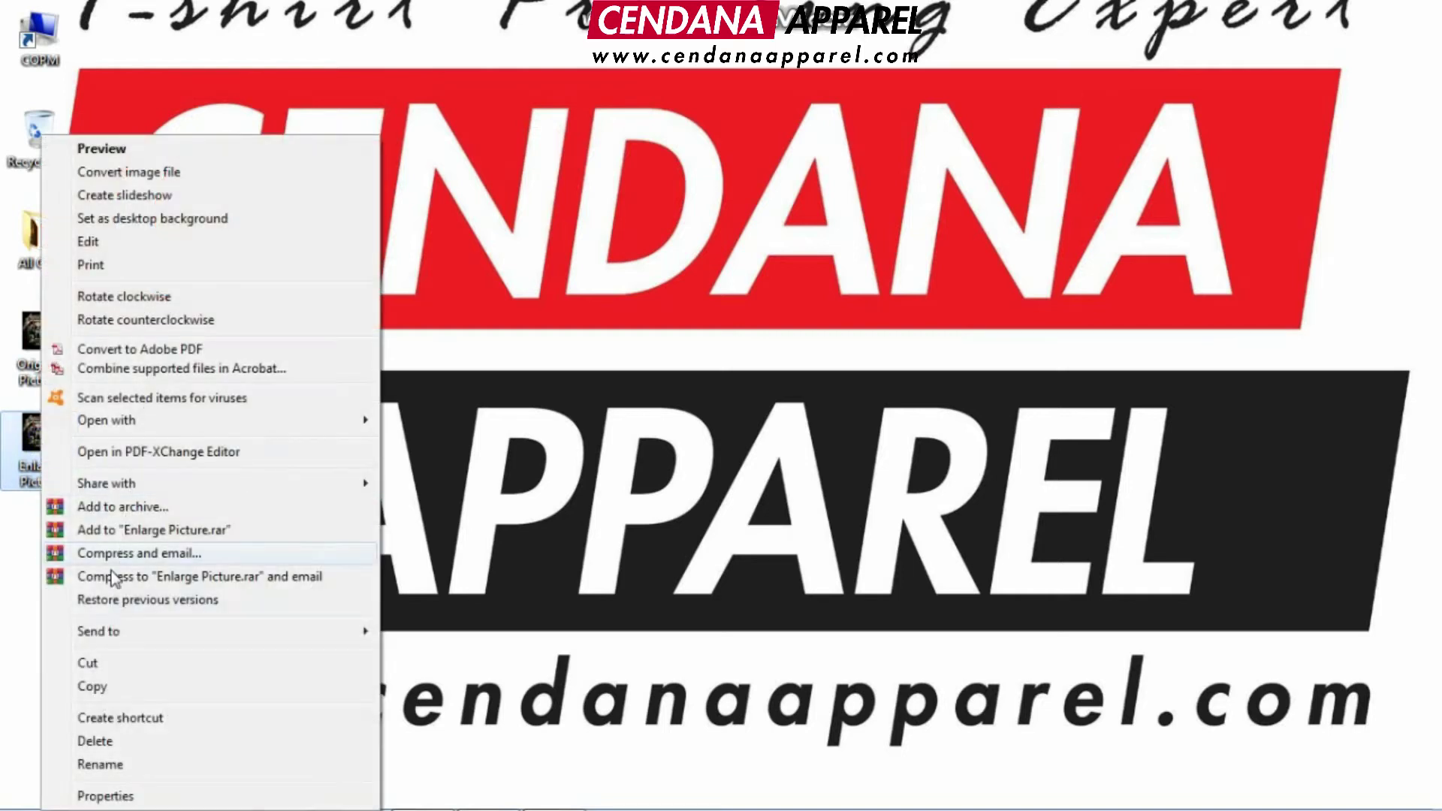
left_click(124, 793)
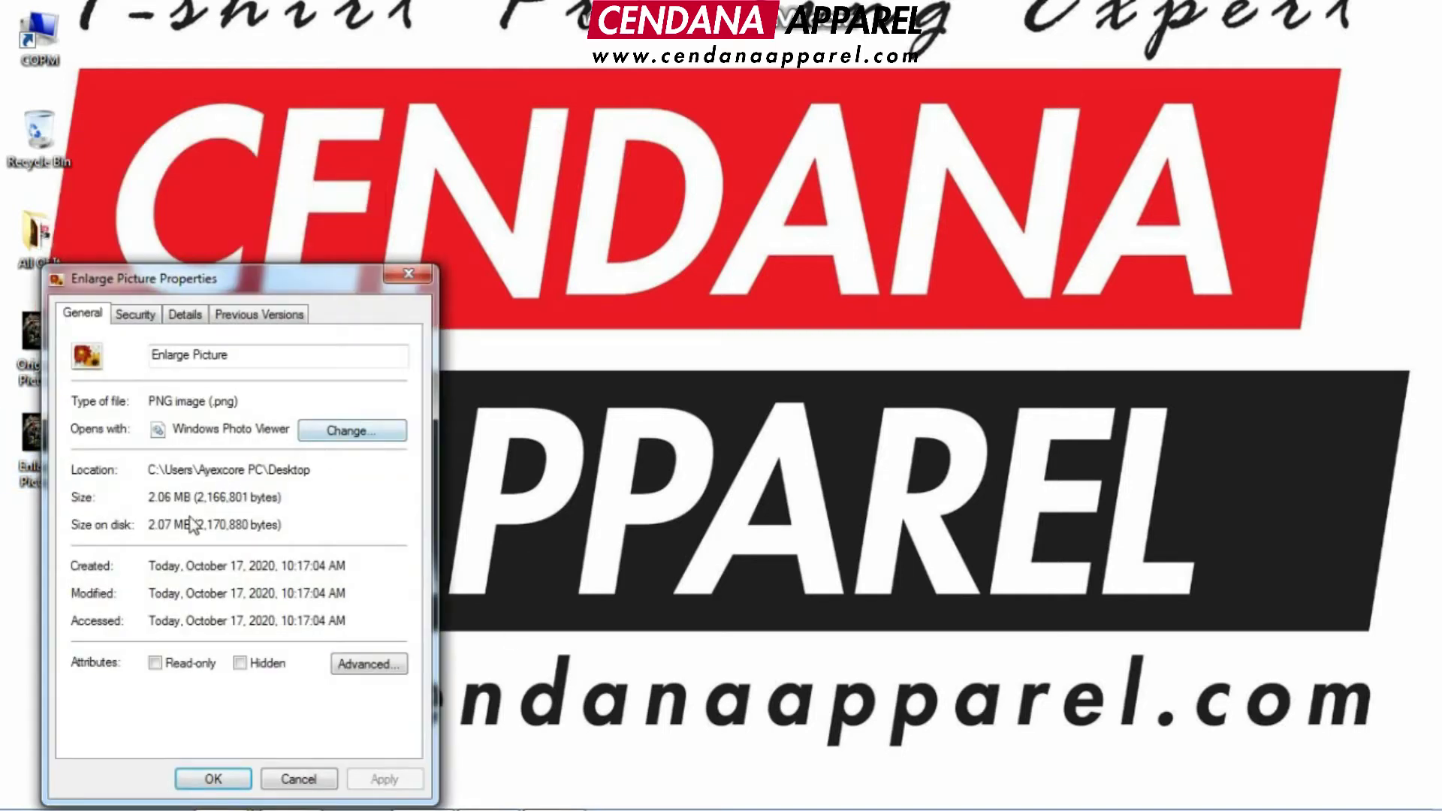
left_click_drag(244, 284, 486, 81)
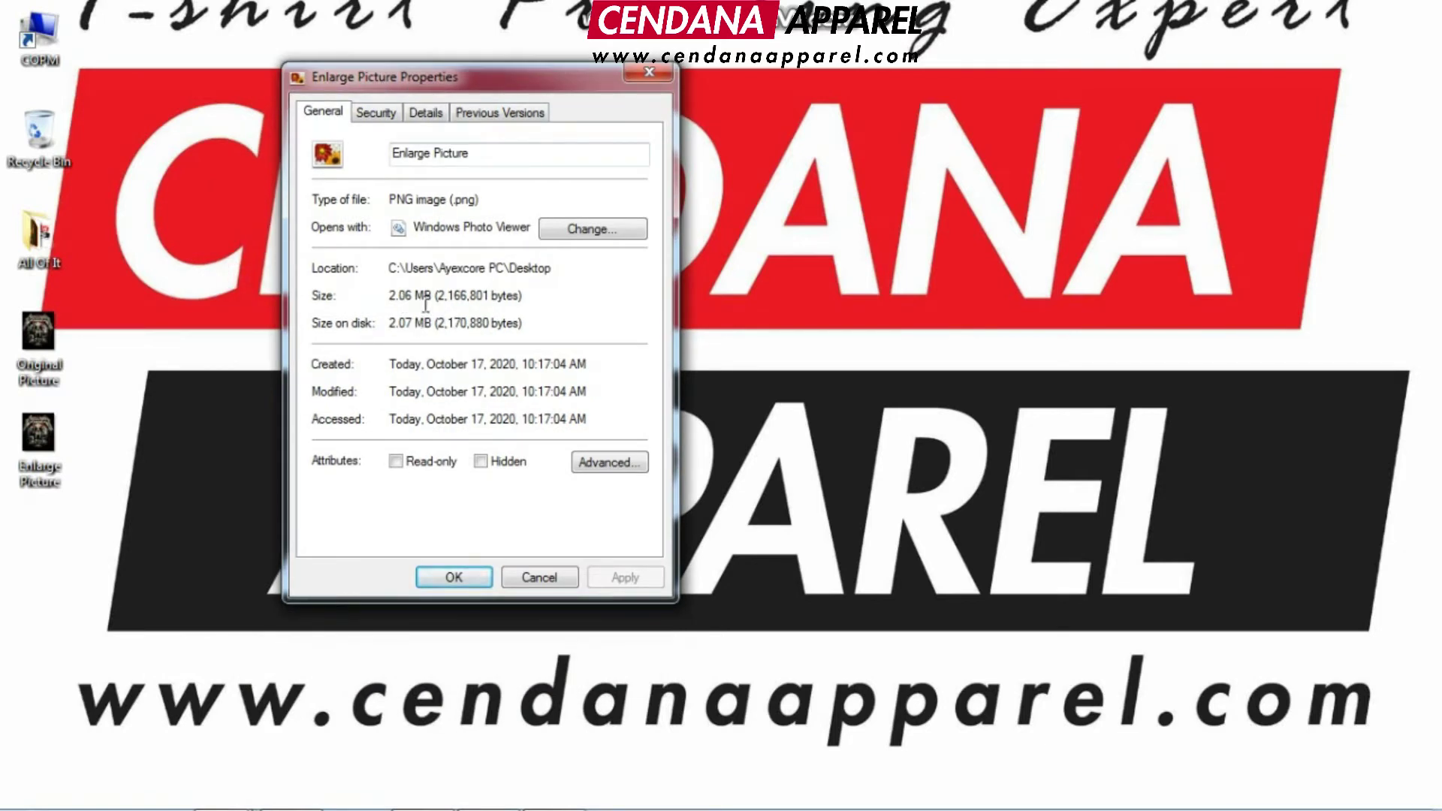
left_click(454, 579)
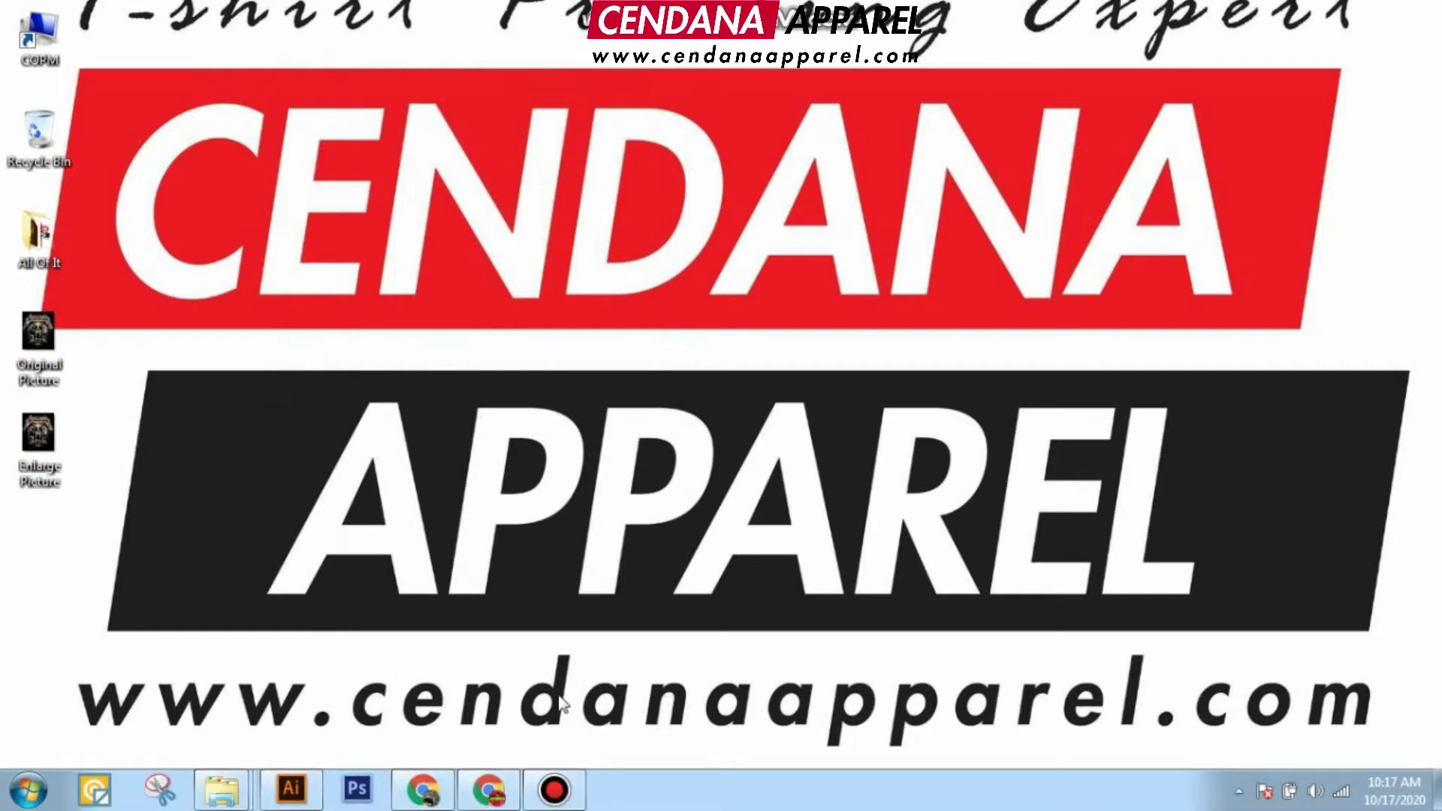
Switch to Illustrator and place the Original Picture file from the desktop into the Untitled-1 document.
left_click(291, 790)
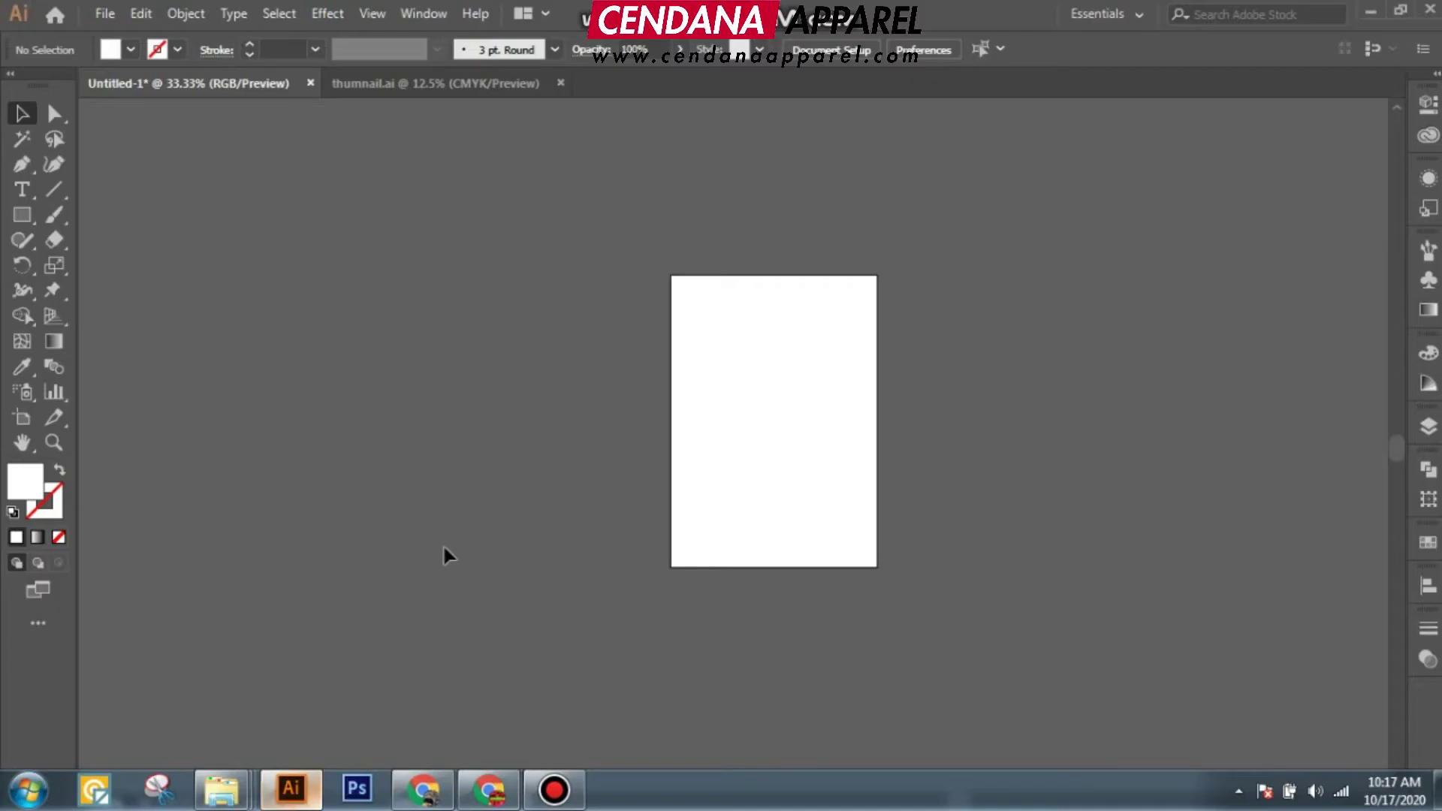
left_click_drag(676, 13, 762, 74)
left_click(45, 344)
left_click_drag(46, 350, 732, 337)
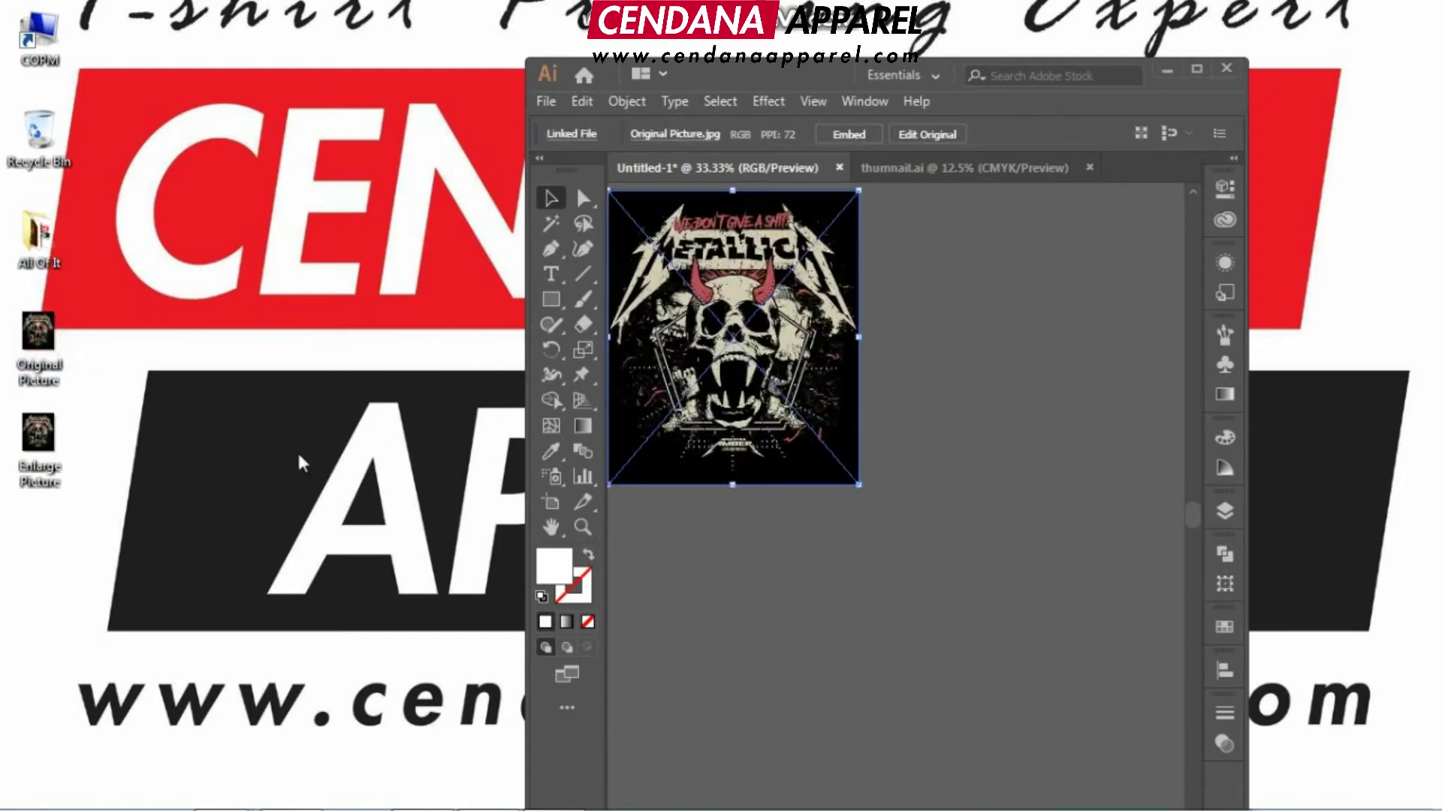
Place the Enlarge Picture file from the desktop into Untitled-1 and position it beside the original picture.
left_click_drag(64, 441, 886, 556)
left_click_drag(793, 72, 683, 2)
left_click(804, 466)
left_click_drag(590, 488, 900, 444)
Embed both linked pictures in the document and lower the smaller one beside the larger one.
left_click(294, 122)
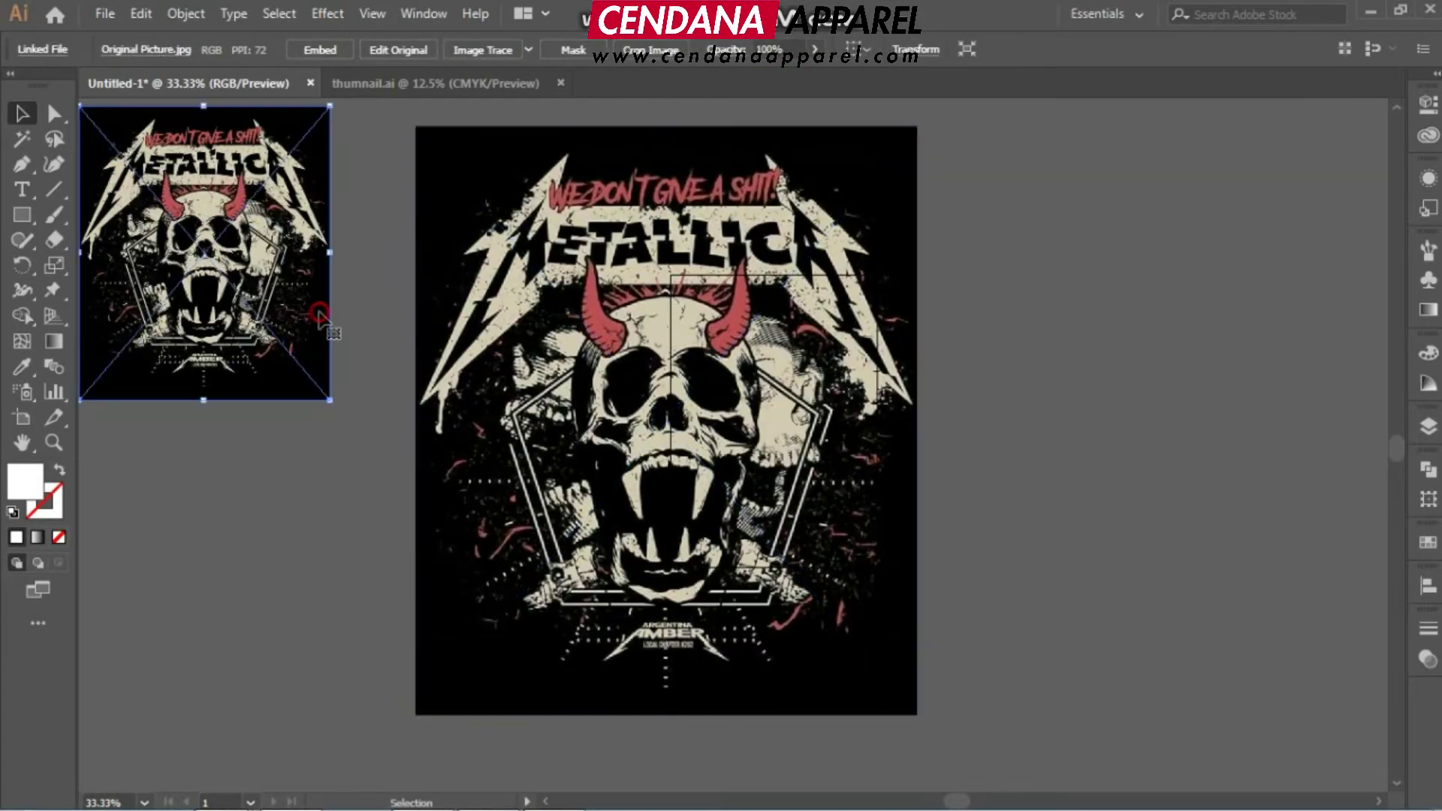
left_click(320, 50)
left_click_drag(248, 248, 269, 427)
left_click(541, 225)
left_click(316, 50)
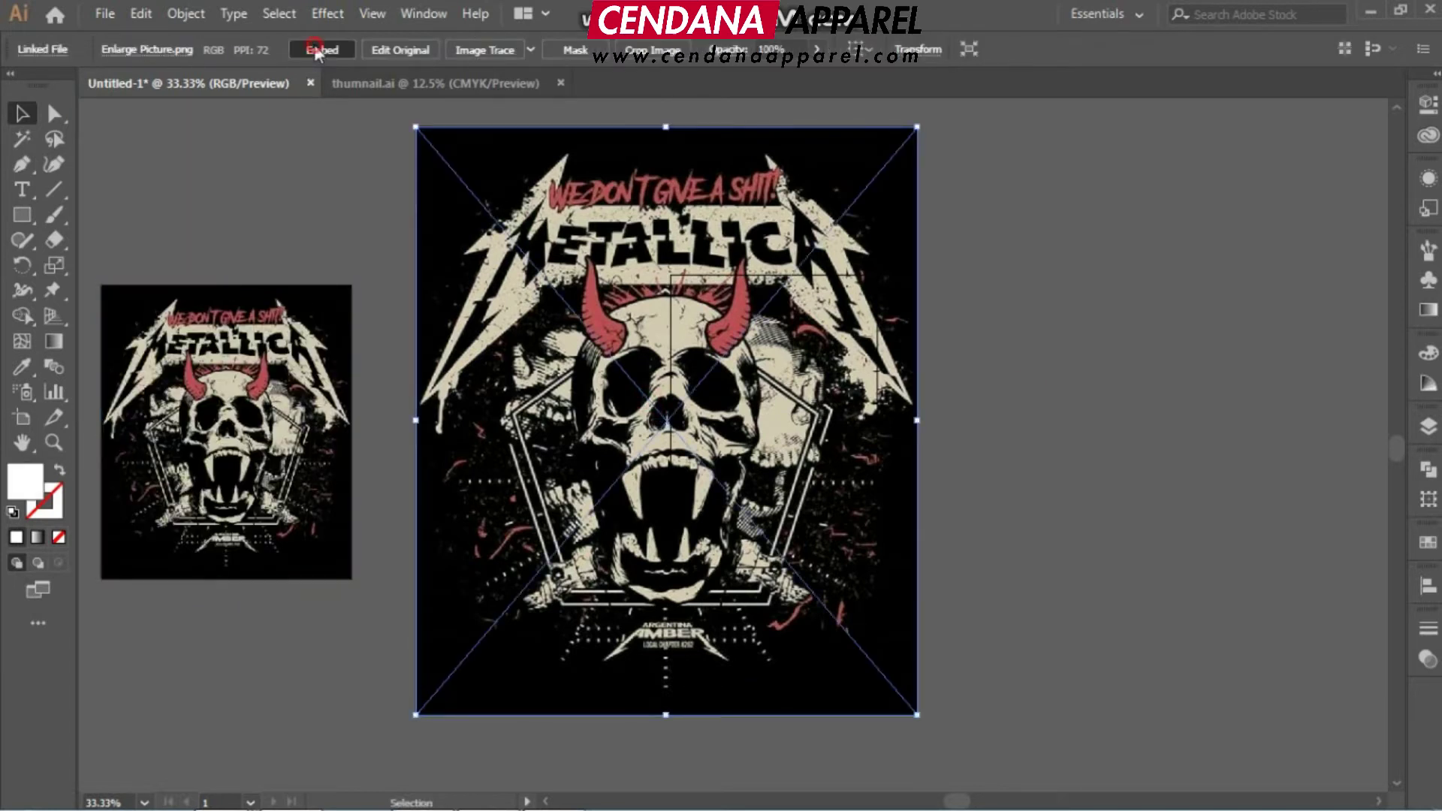
left_click(1021, 395)
Move both embedded pictures together off the artboard into the empty canvas to its left.
scroll(846, 388, "down", 2)
left_click_drag(733, 463, 926, 375)
left_click_drag(984, 561, 535, 194)
left_click_drag(919, 300, 530, 328)
left_click(796, 359)
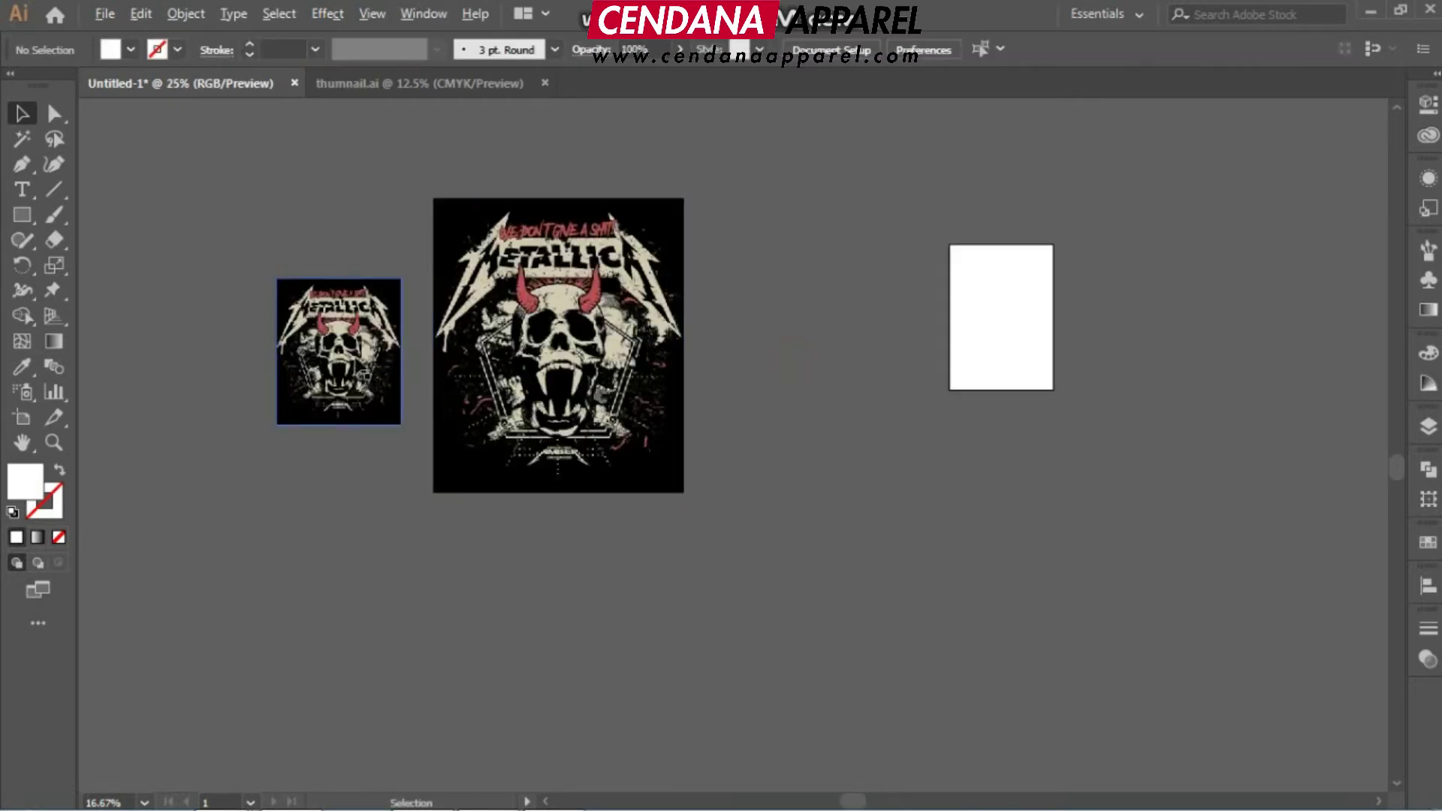
Examine the fine details and edge quality of the original and enlarged pictures up close.
scroll(356, 363, "up", 6)
left_click_drag(445, 294, 440, 440)
scroll(612, 327, "right", 6)
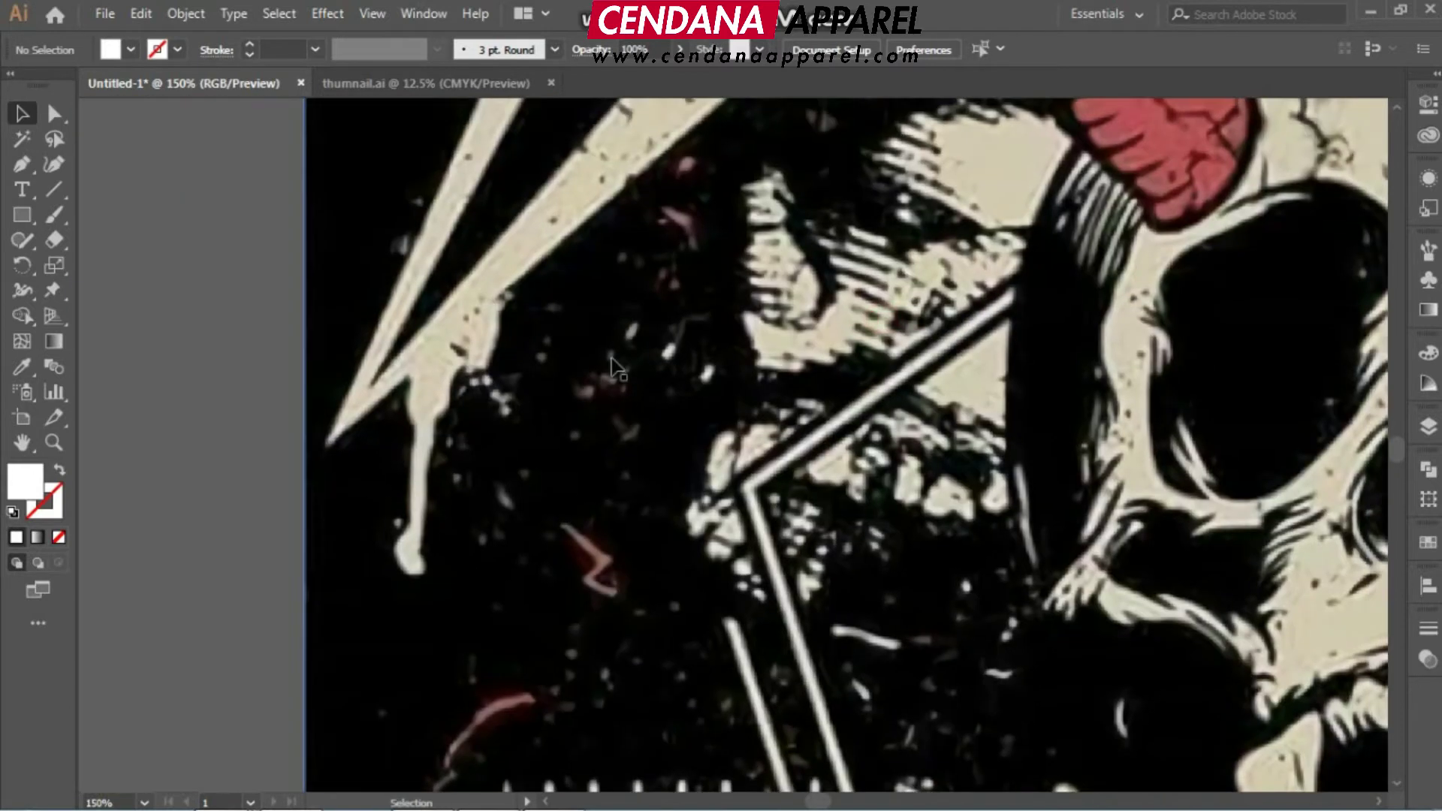
scroll(665, 363, "down", 2)
left_click_drag(1000, 304, 758, 400)
left_click_drag(800, 289, 725, 531)
scroll(686, 379, "up", 3)
scroll(677, 387, "down", 4)
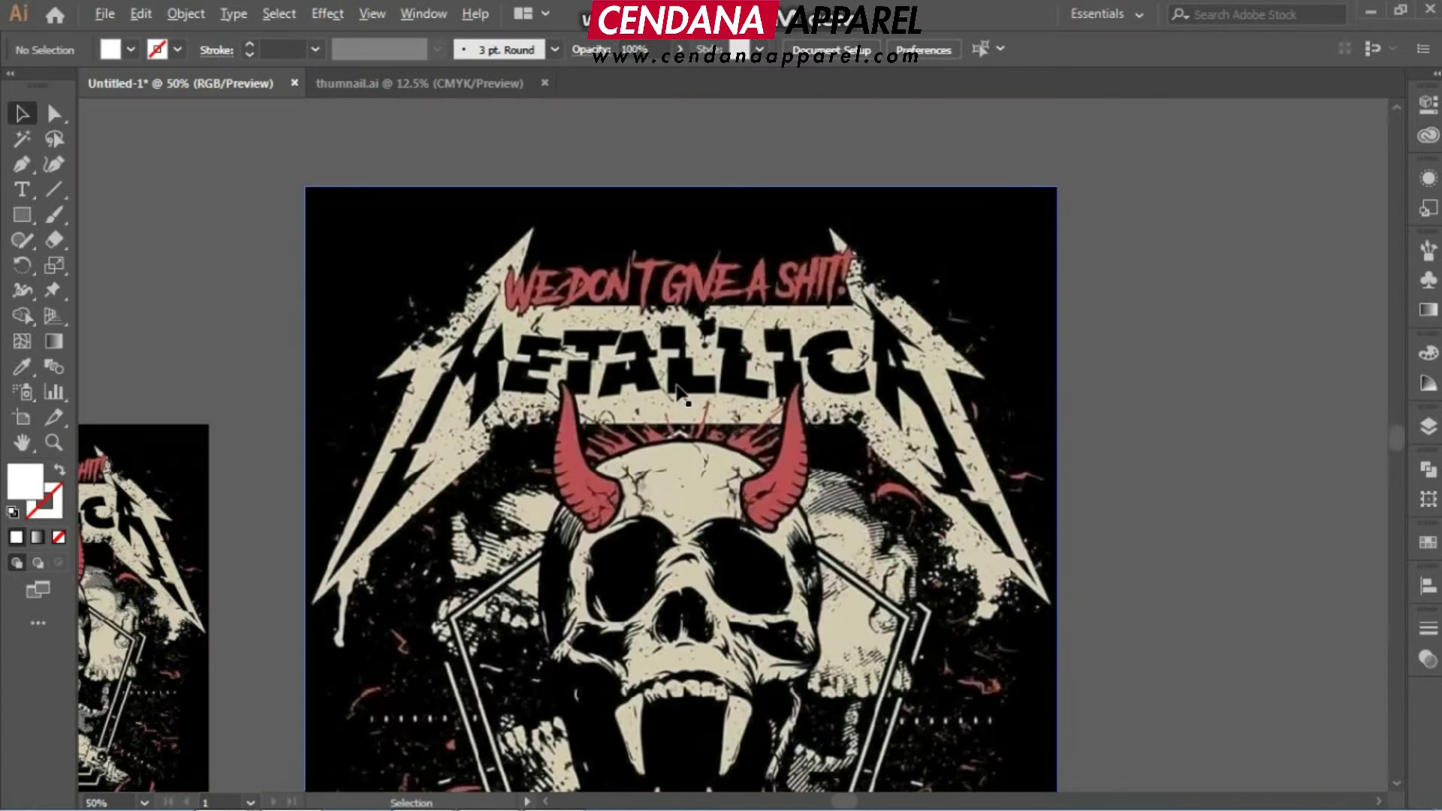
scroll(679, 391, "down", 3)
scroll(679, 391, "up", 2)
scroll(680, 435, "up", 3)
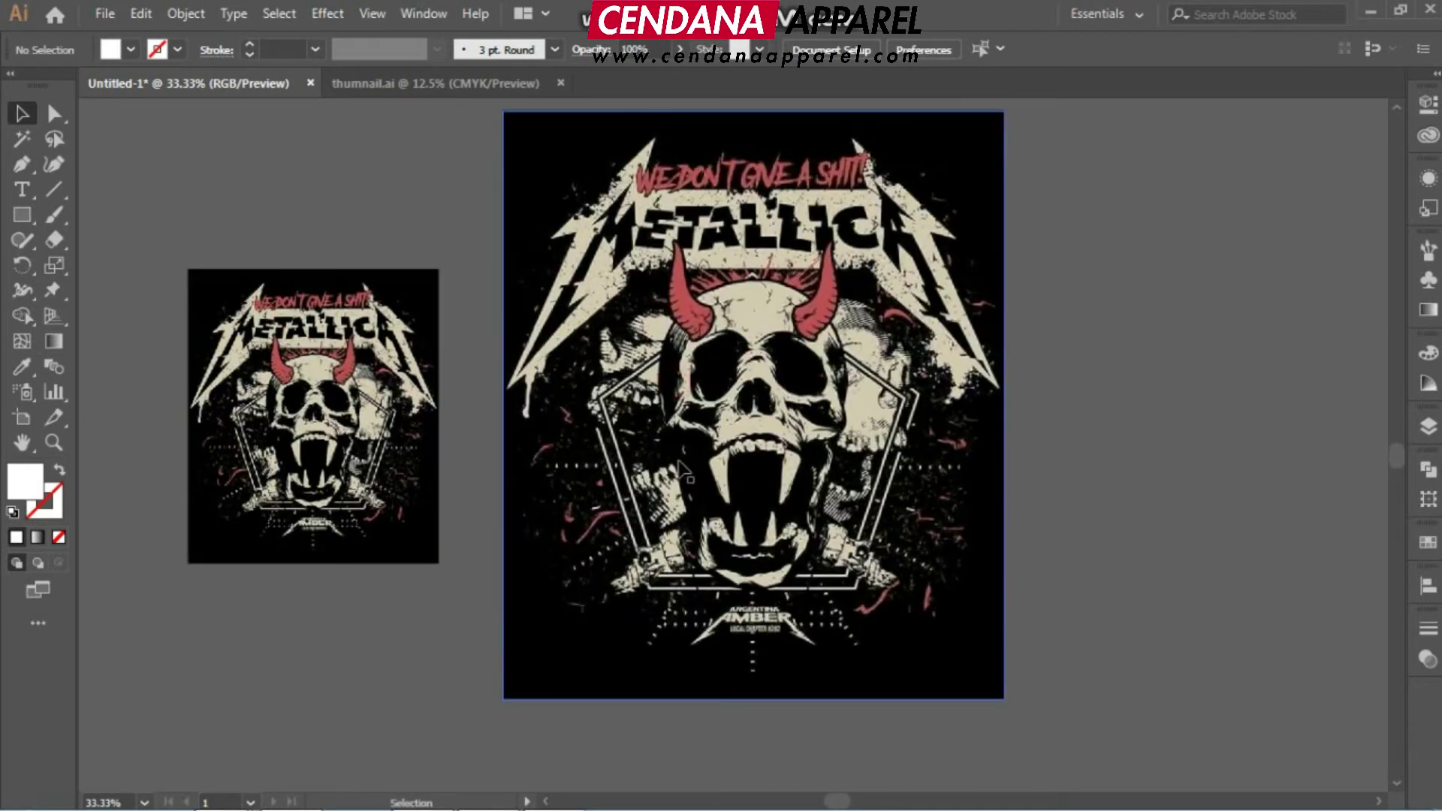
scroll(353, 417, "up", 3)
left_click_drag(936, 414, 551, 530)
scroll(934, 461, "down", 1)
left_click_drag(1017, 441, 775, 561)
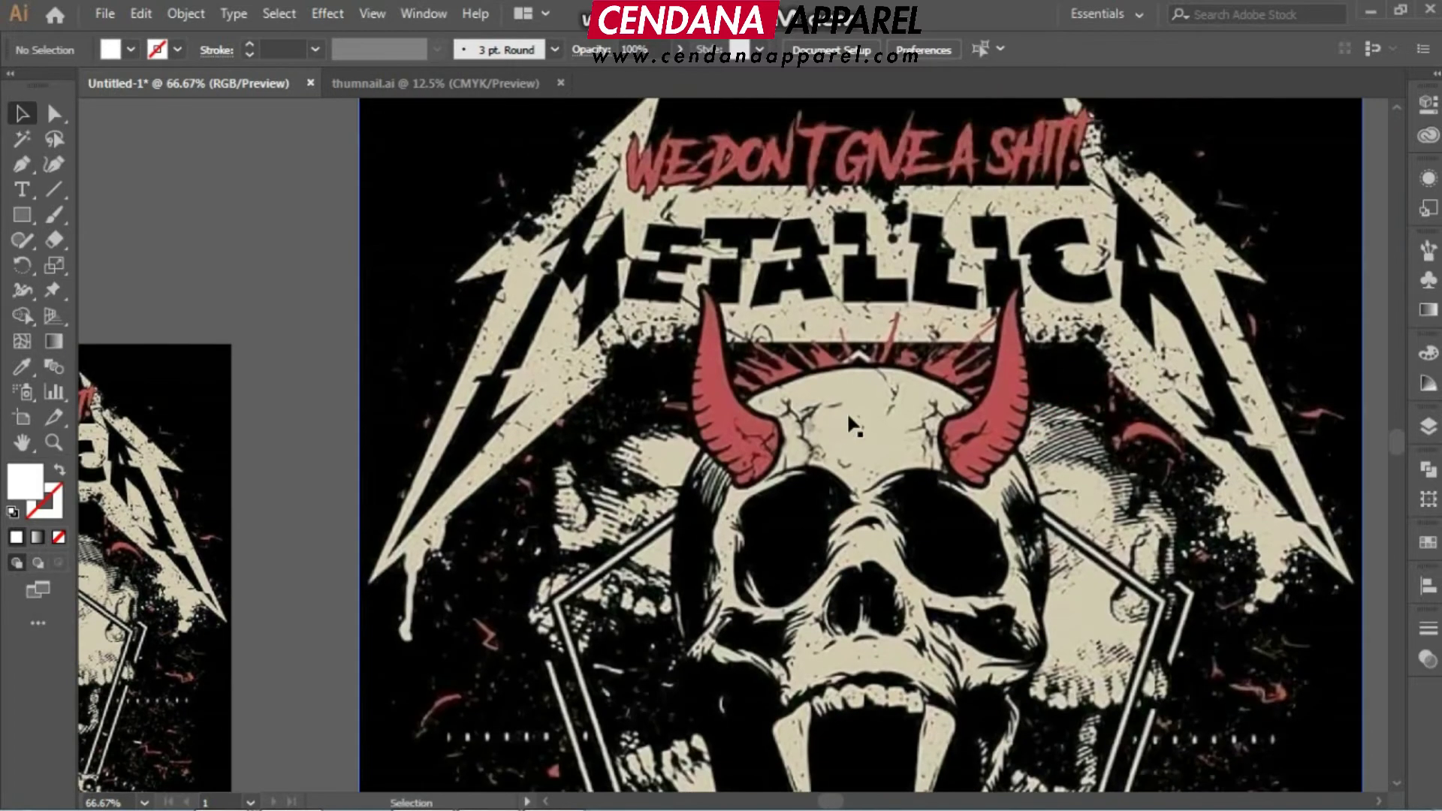
Compare the two pictures side by side for overall size and sharpness.
scroll(852, 425, "down", 3)
scroll(685, 398, "up", 1)
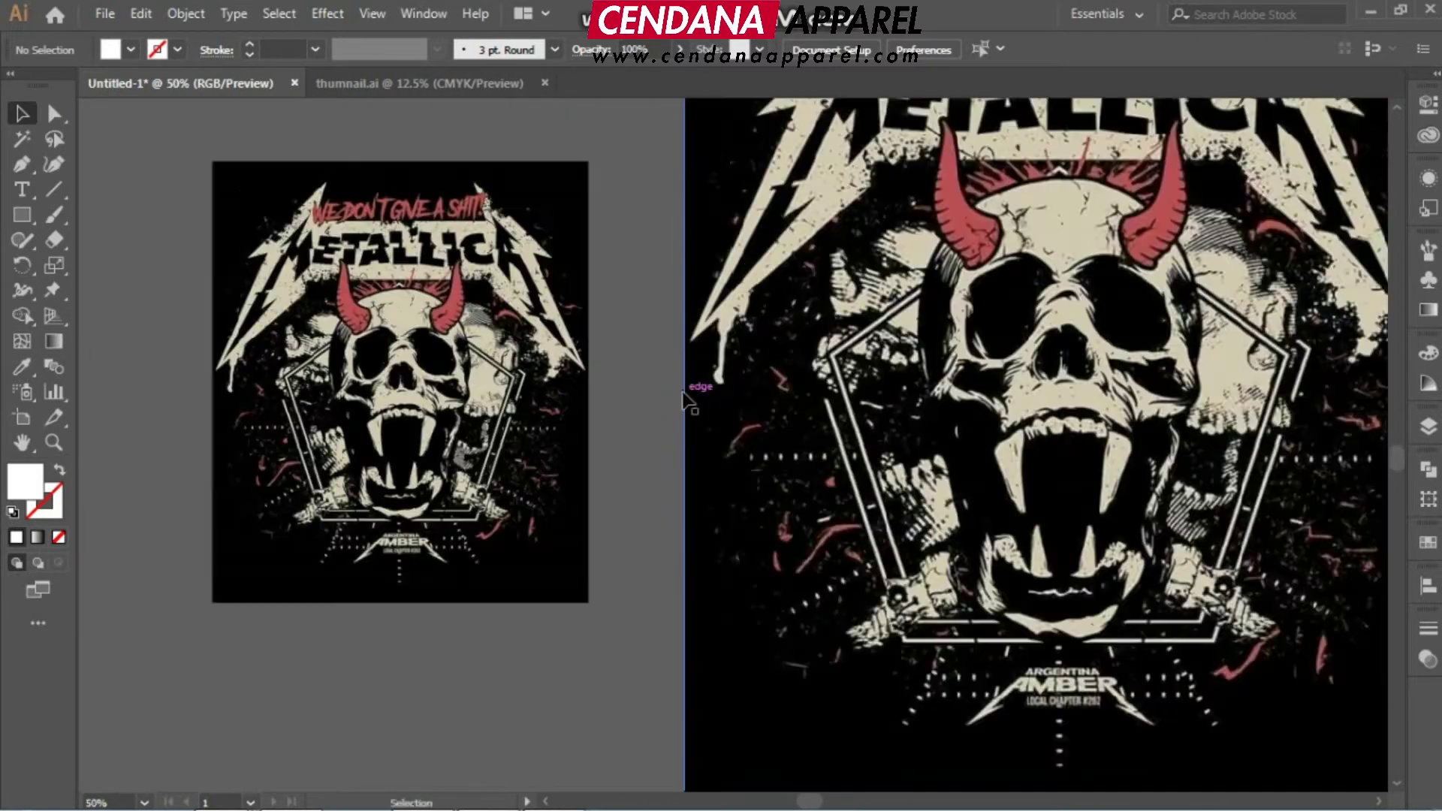
scroll(685, 398, "down", 2)
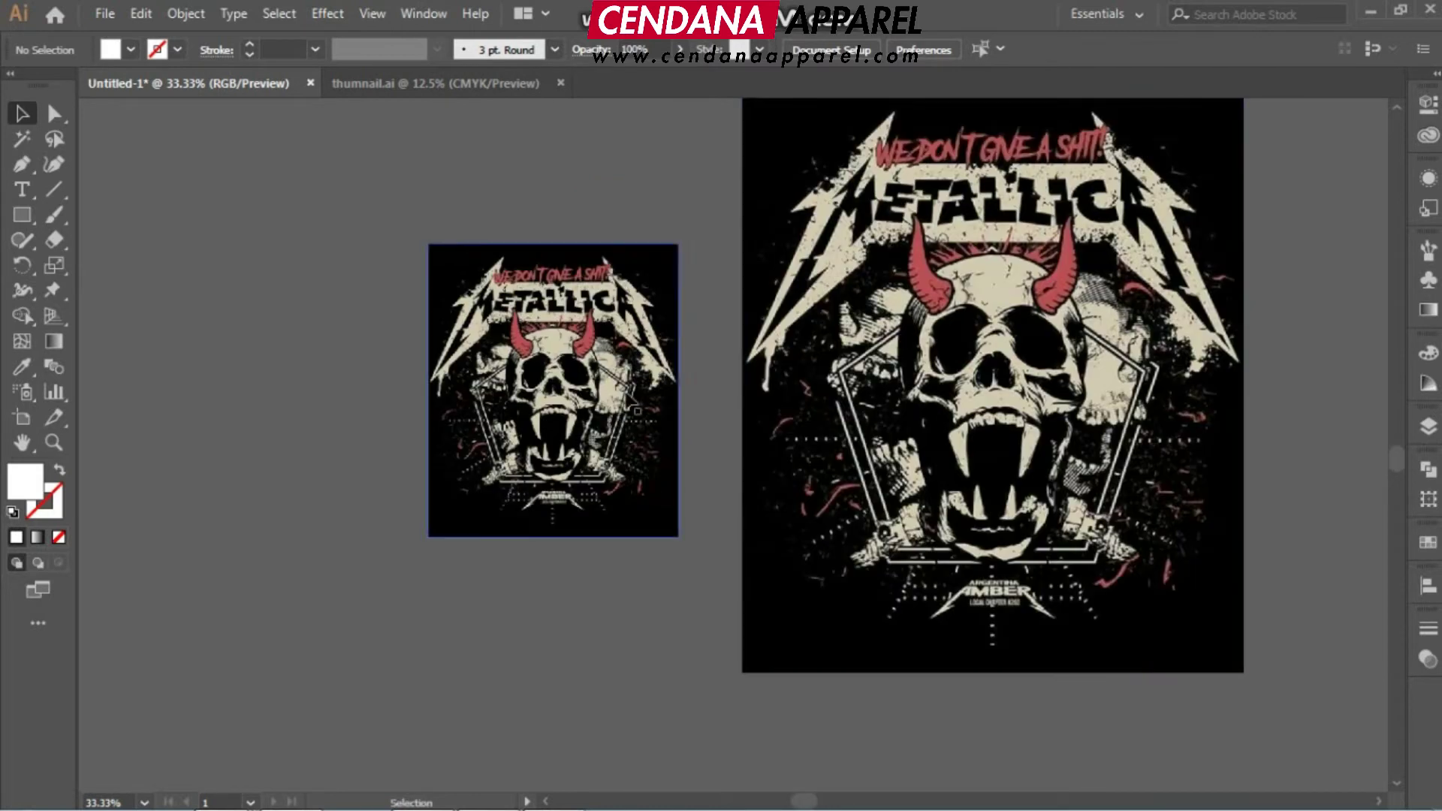
left_click_drag(833, 360, 680, 440)
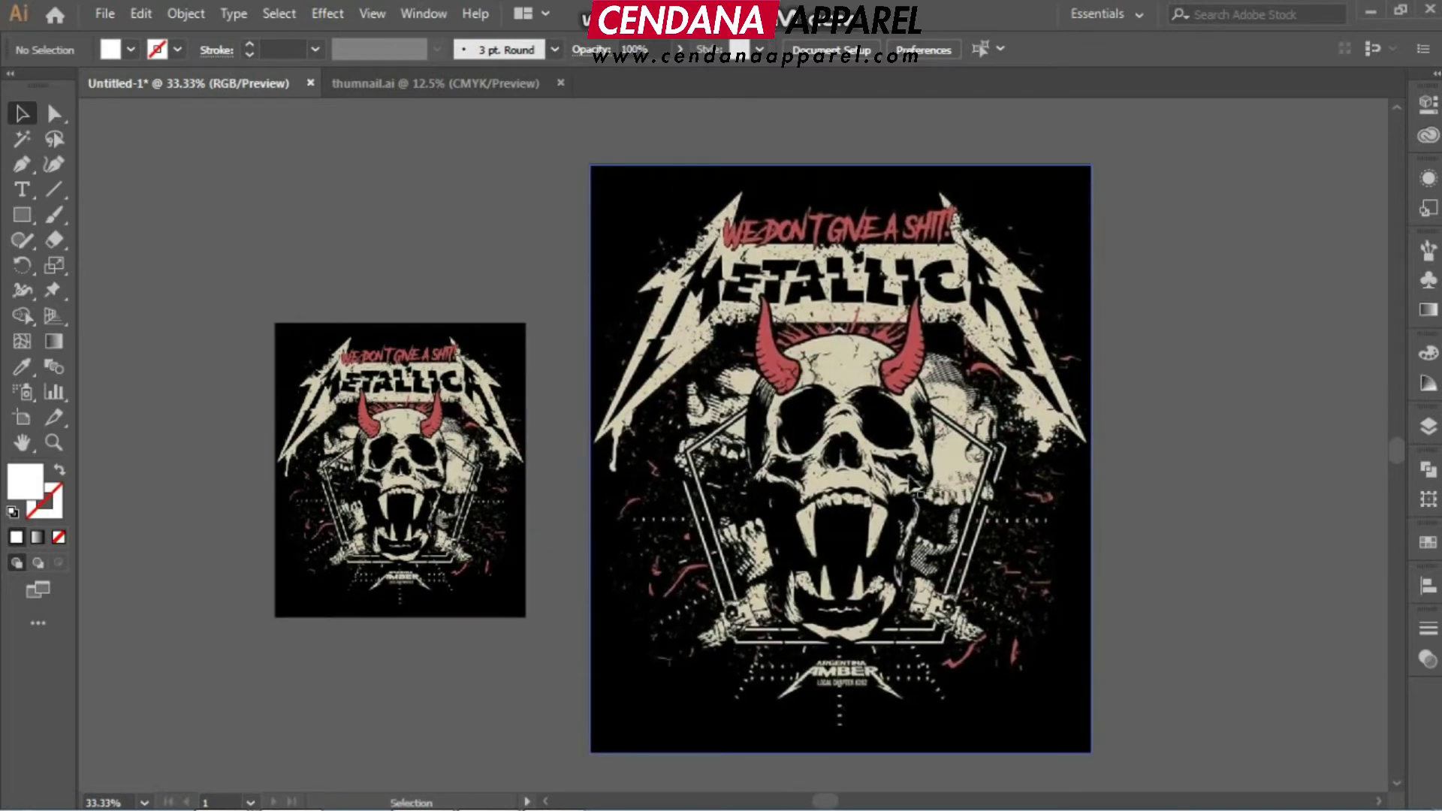
left_click_drag(910, 477, 672, 426)
left_click_drag(582, 455, 784, 490)
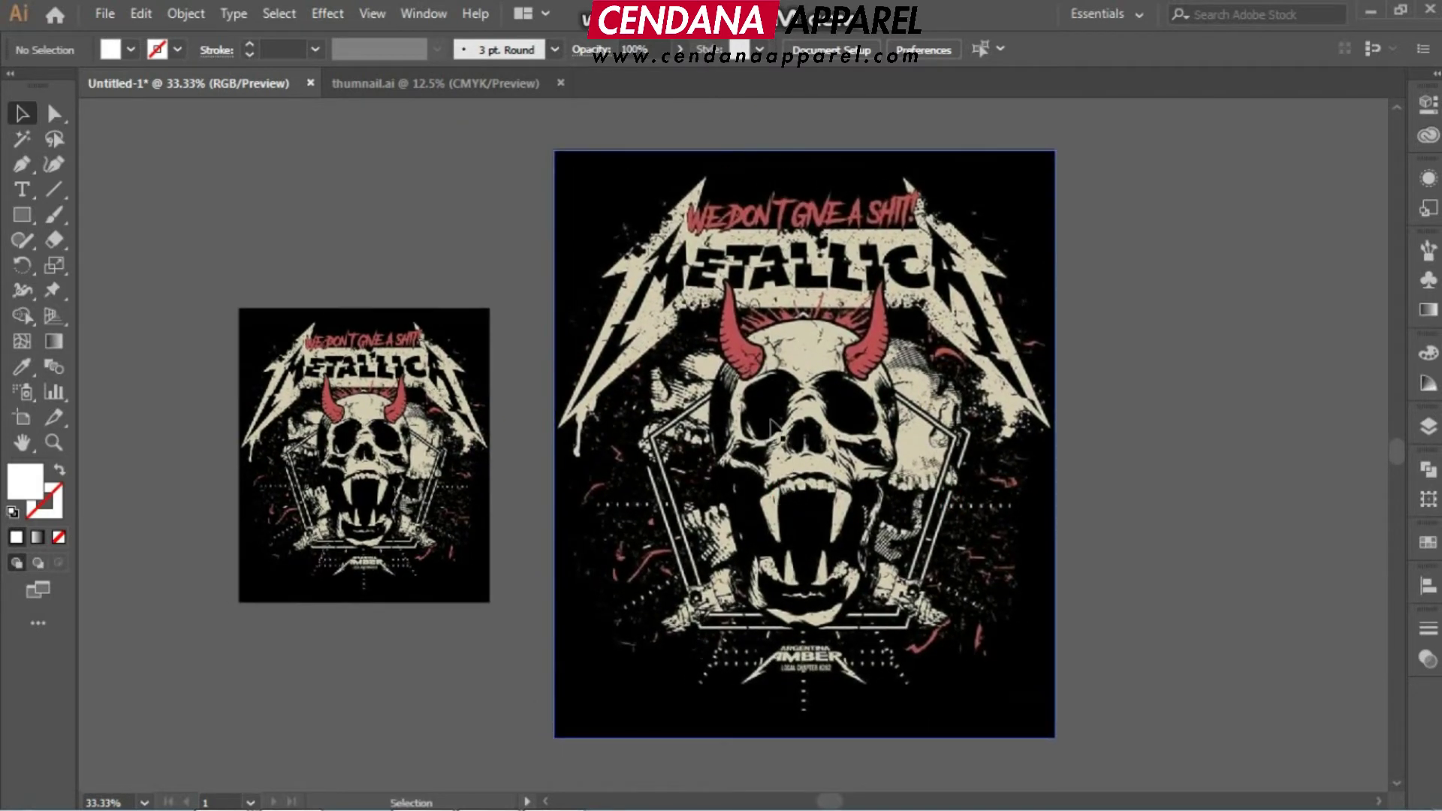
left_click(424, 418)
left_click(480, 254)
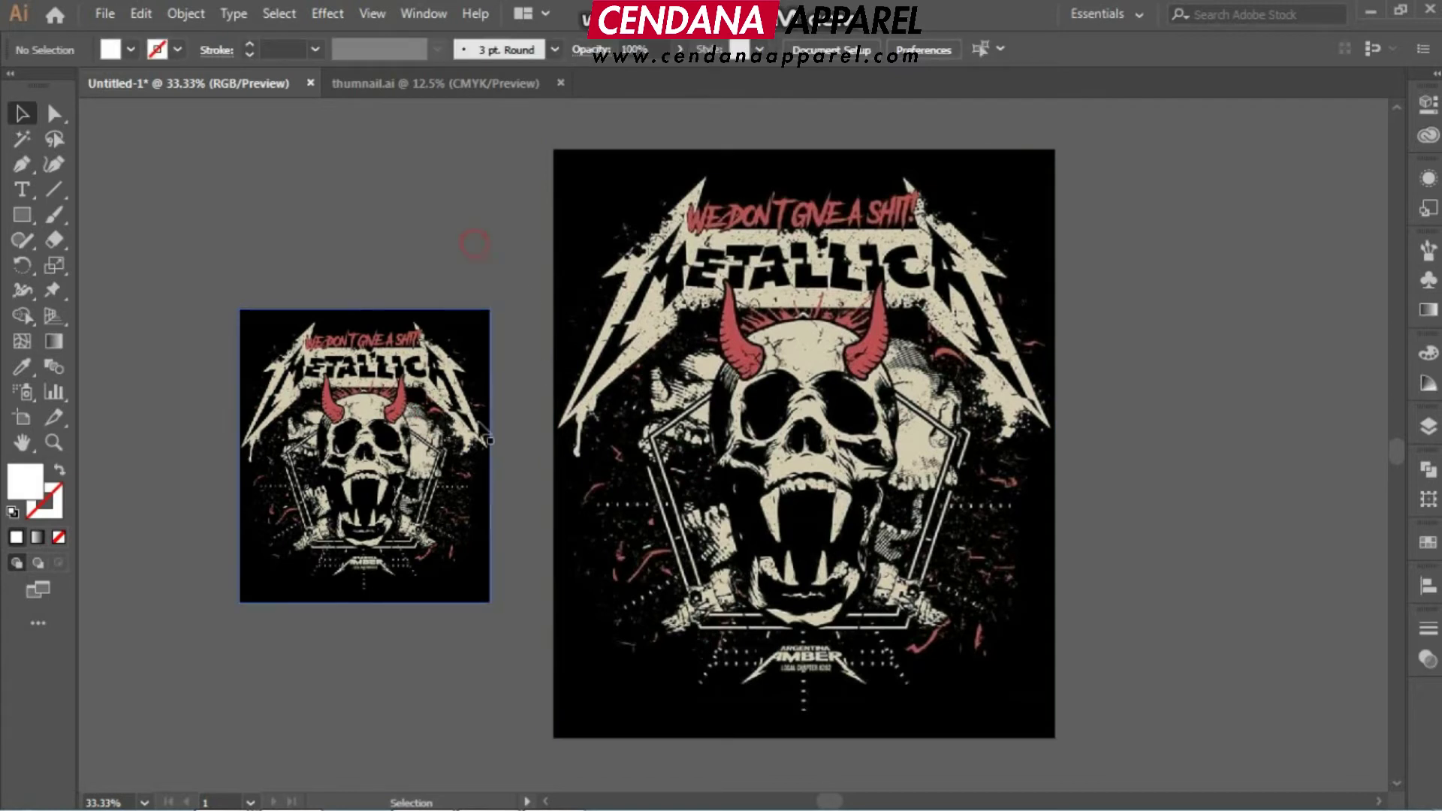
left_click(806, 408)
left_click(1126, 418)
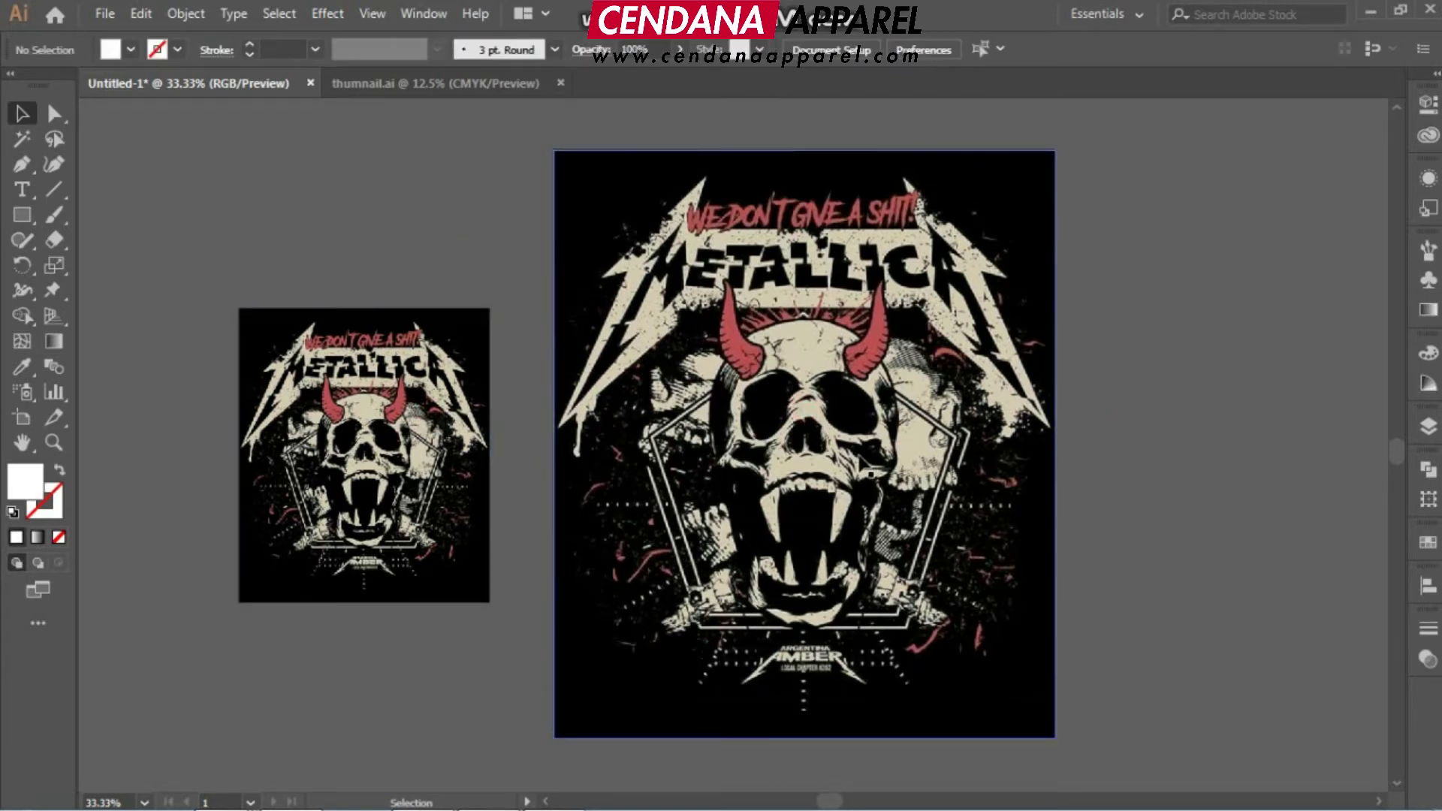
scroll(832, 455, "up", 3)
scroll(831, 455, "down", 5)
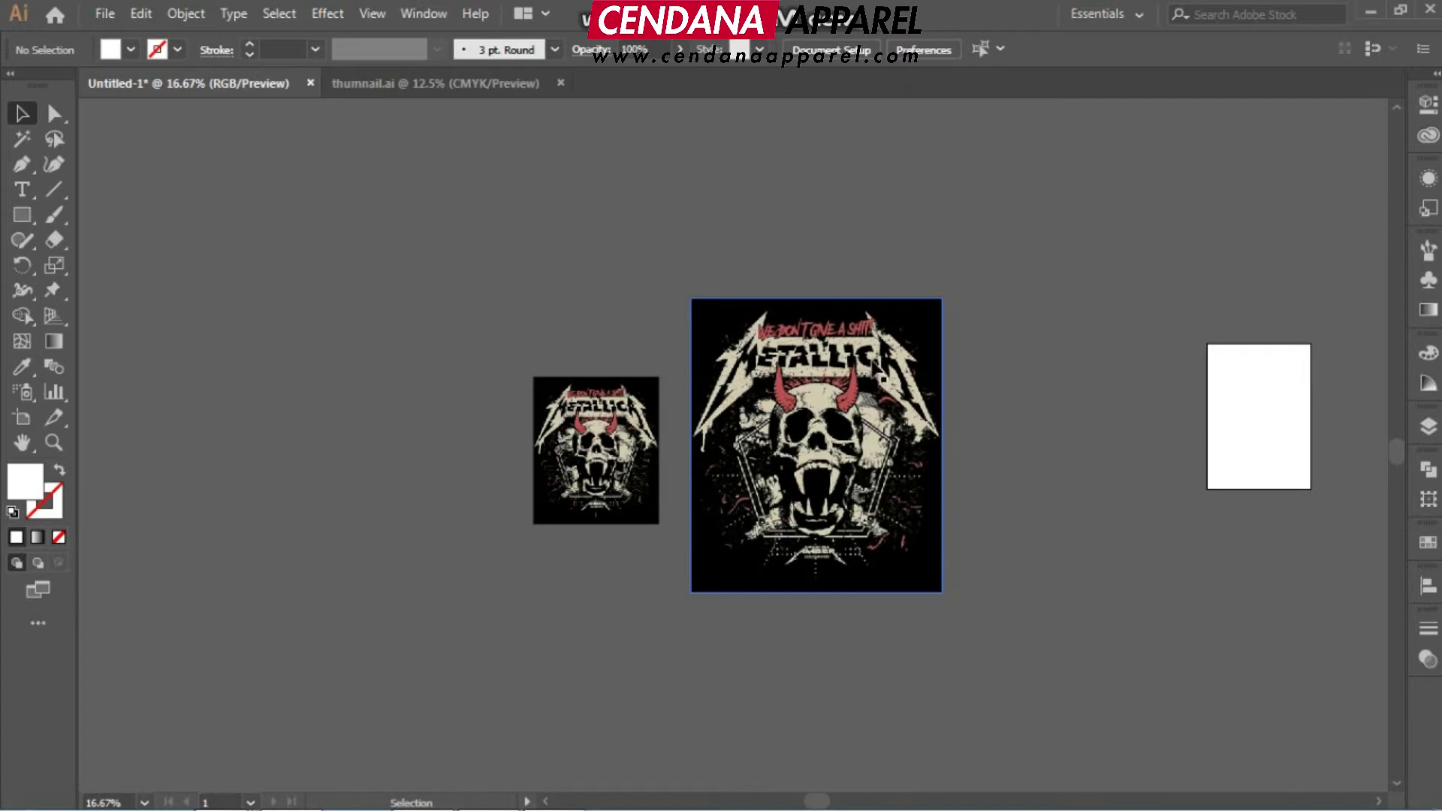
scroll(686, 451, "up", 4)
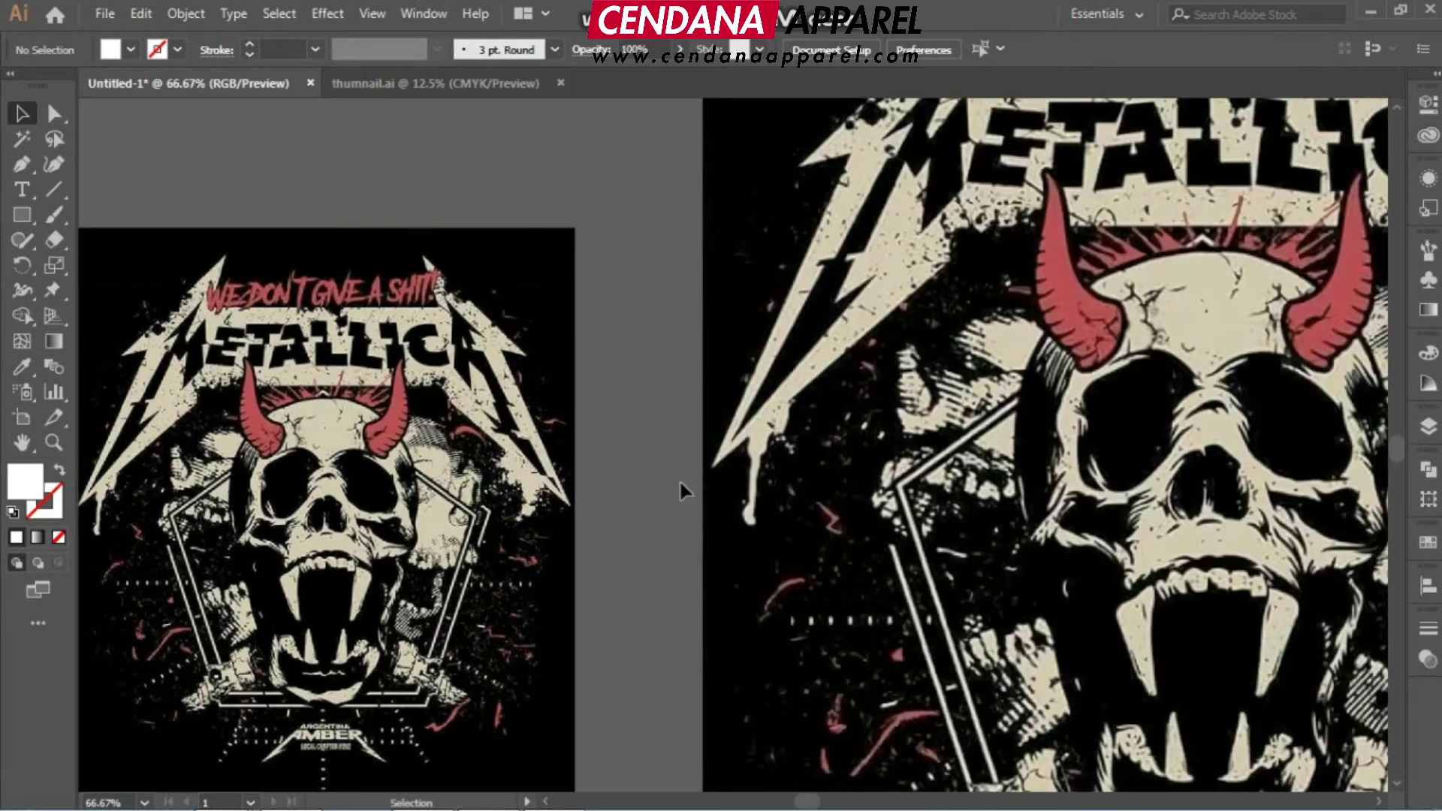
scroll(686, 492, "down", 2)
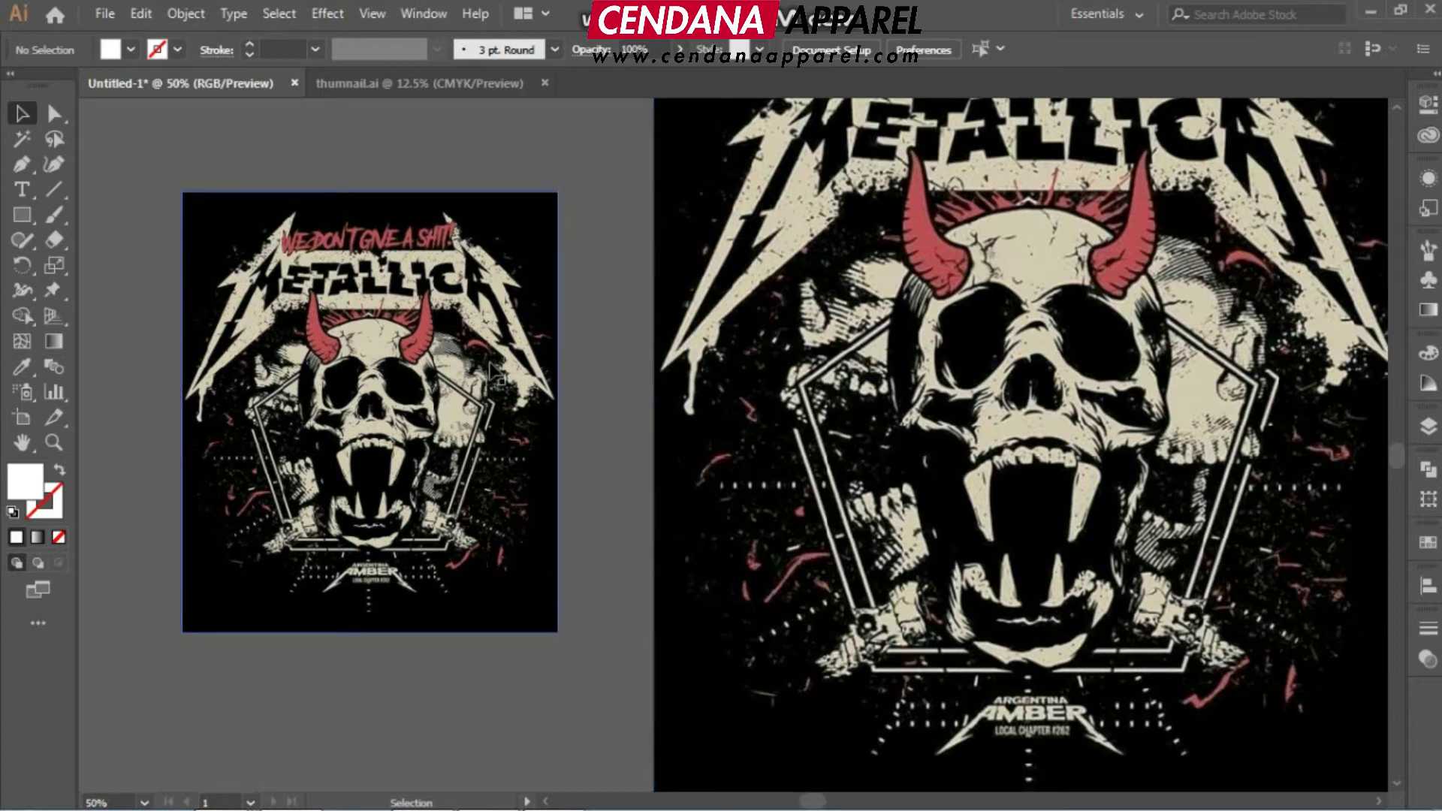
Apply Image Trace with the Default preset to the smaller picture and the larger picture.
left_click(495, 376)
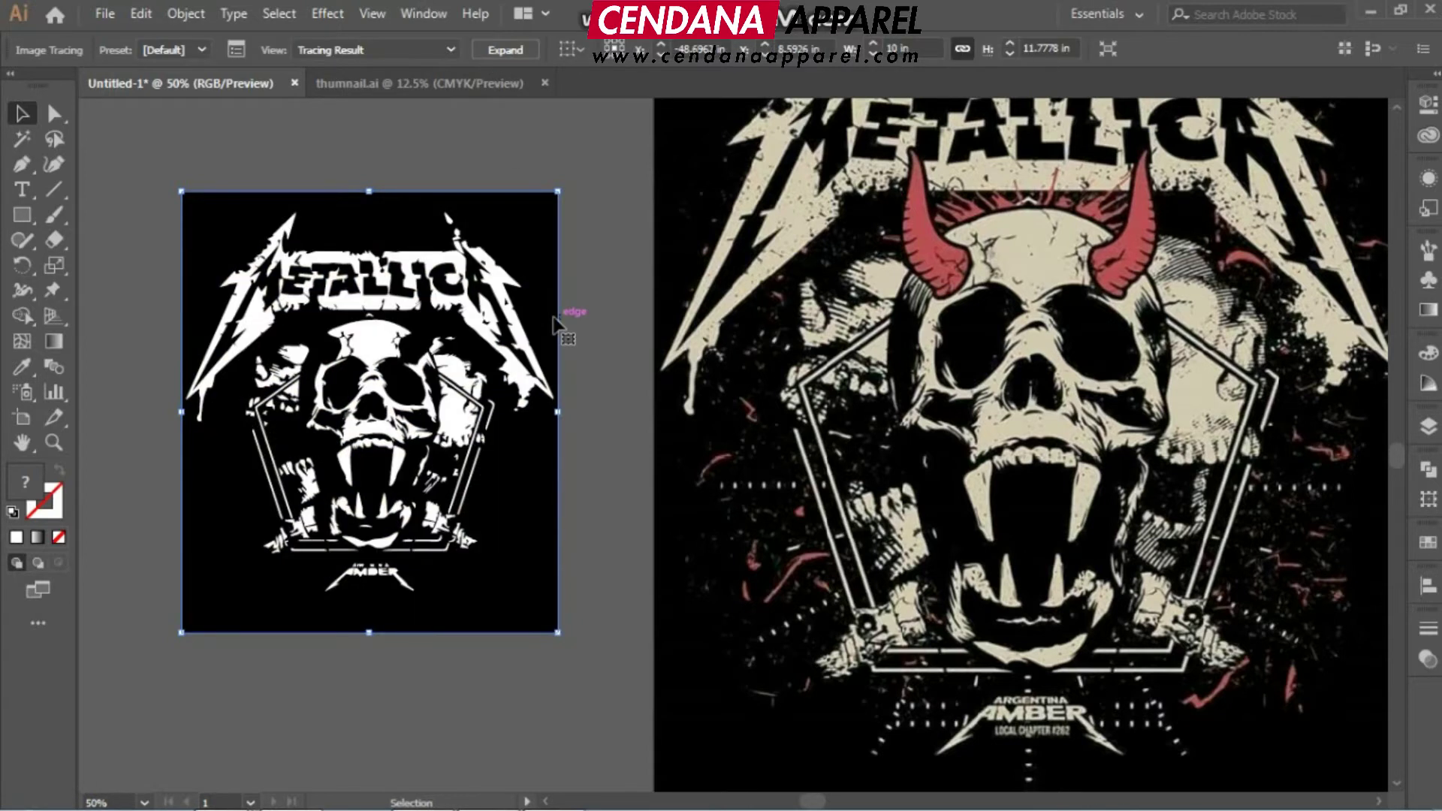
scroll(841, 337, "down", 2)
left_click_drag(915, 340, 800, 383)
scroll(800, 383, "up", 2)
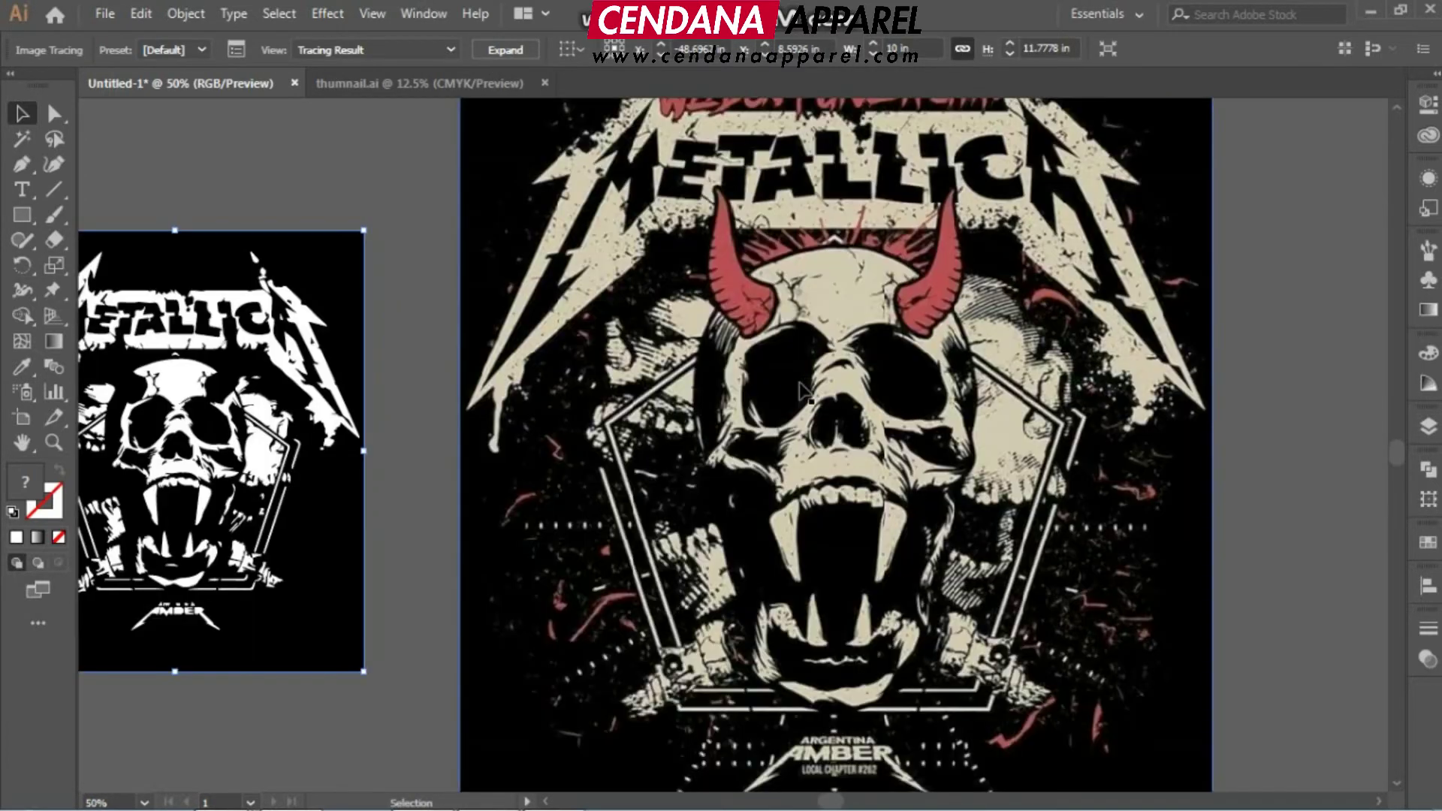
scroll(824, 381, "down", 1)
left_click_drag(893, 392, 824, 390)
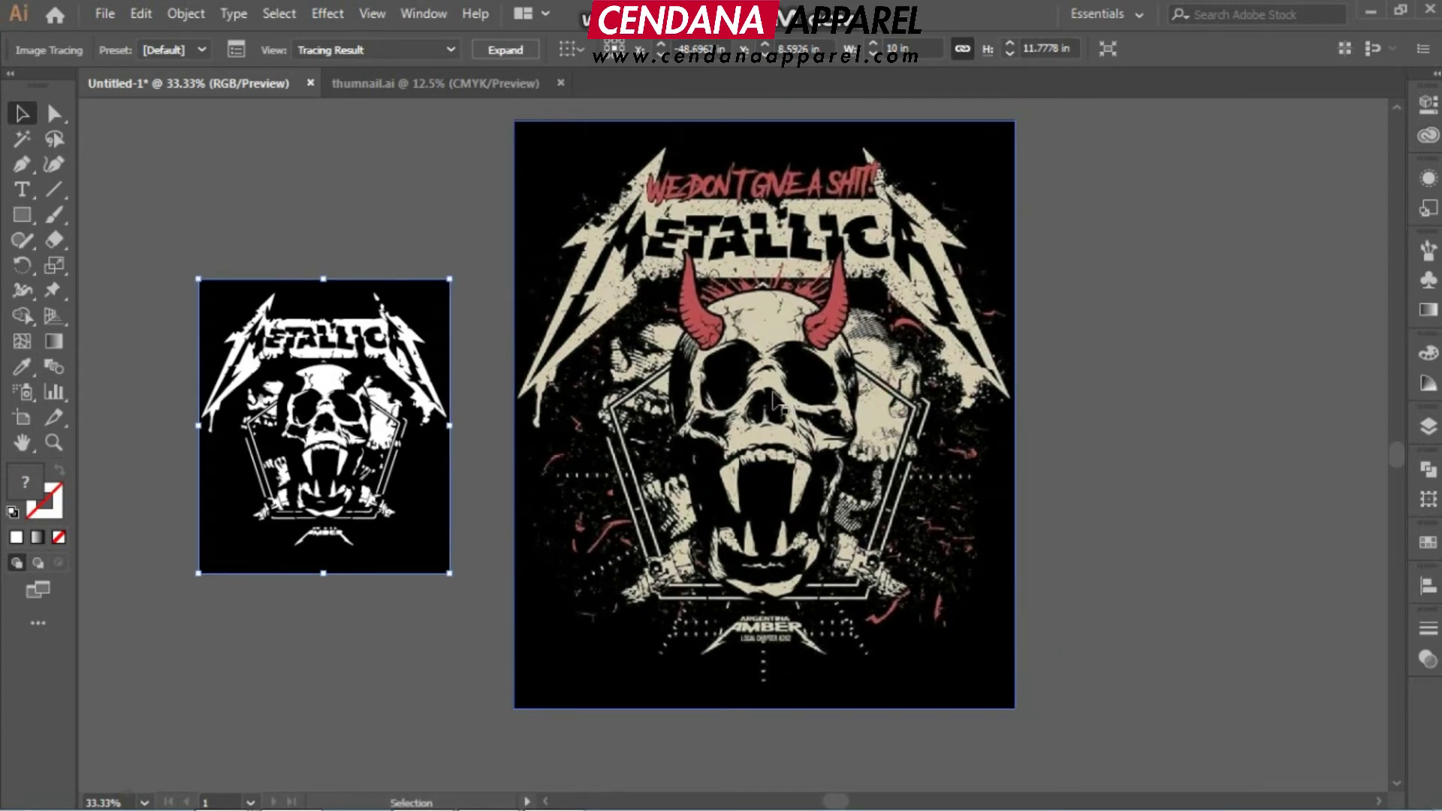
left_click(753, 402)
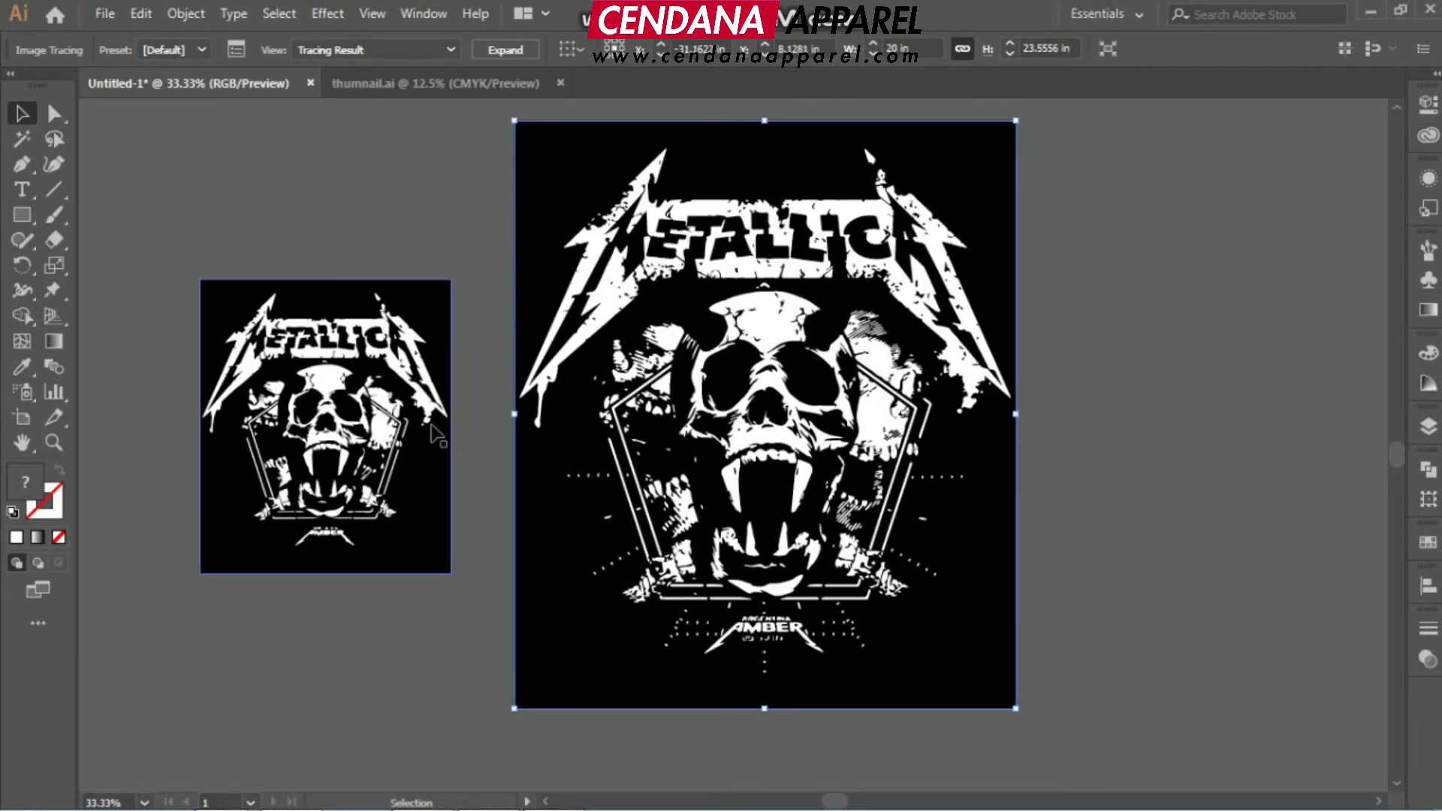
Scale the smaller traced picture up to about the larger one's size and position it alongside.
left_click(379, 428)
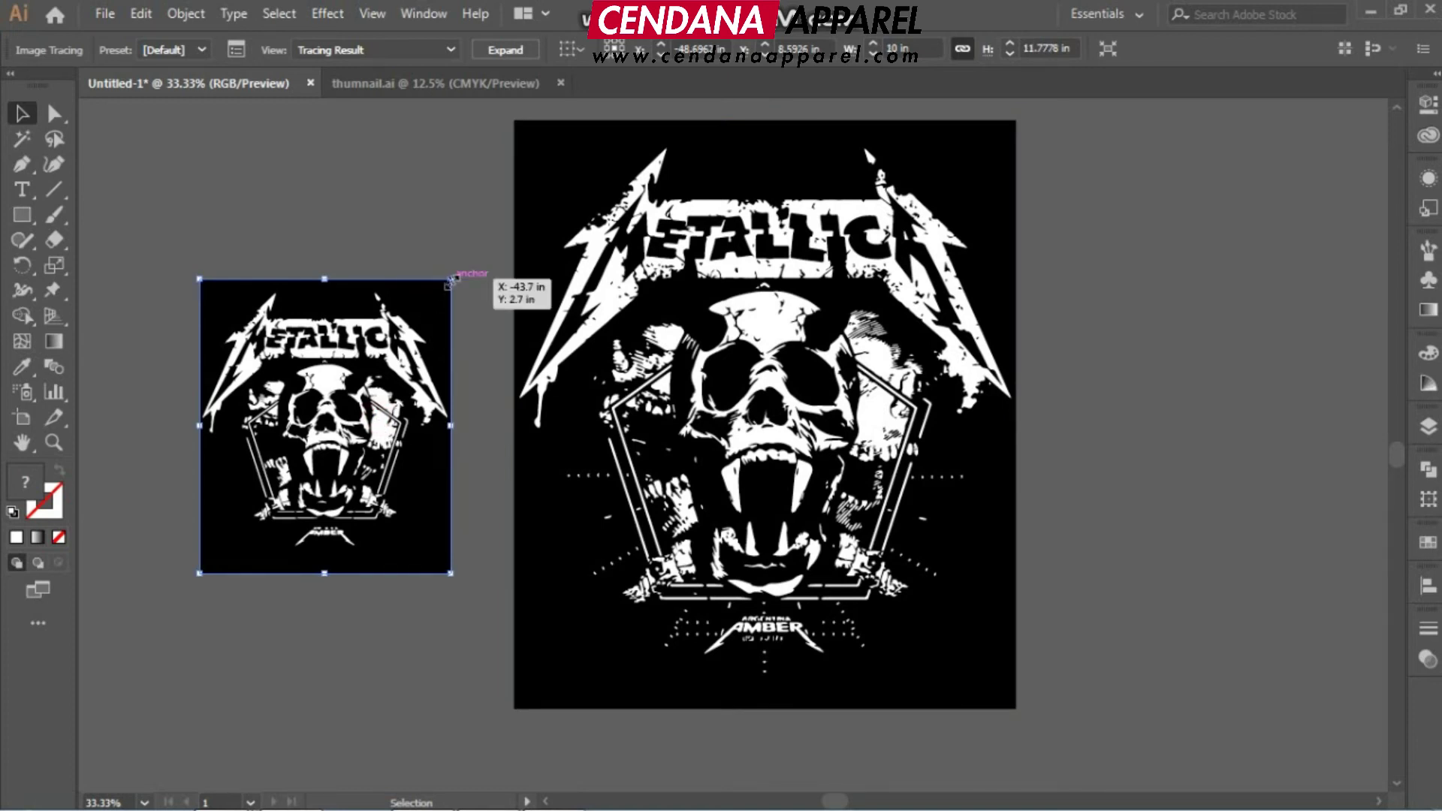
left_click_drag(450, 280, 570, 139)
mouse_move(554, 386)
left_mouse_down()
mouse_move(661, 391)
mouse_move(588, 394)
left_mouse_up()
Compare the two traced posters up close and side by side for edge quality and preserved fine detail.
left_click(736, 398)
left_click_drag(736, 399, 573, 449)
scroll(824, 412, "up", 2)
left_click_drag(783, 398, 1015, 411)
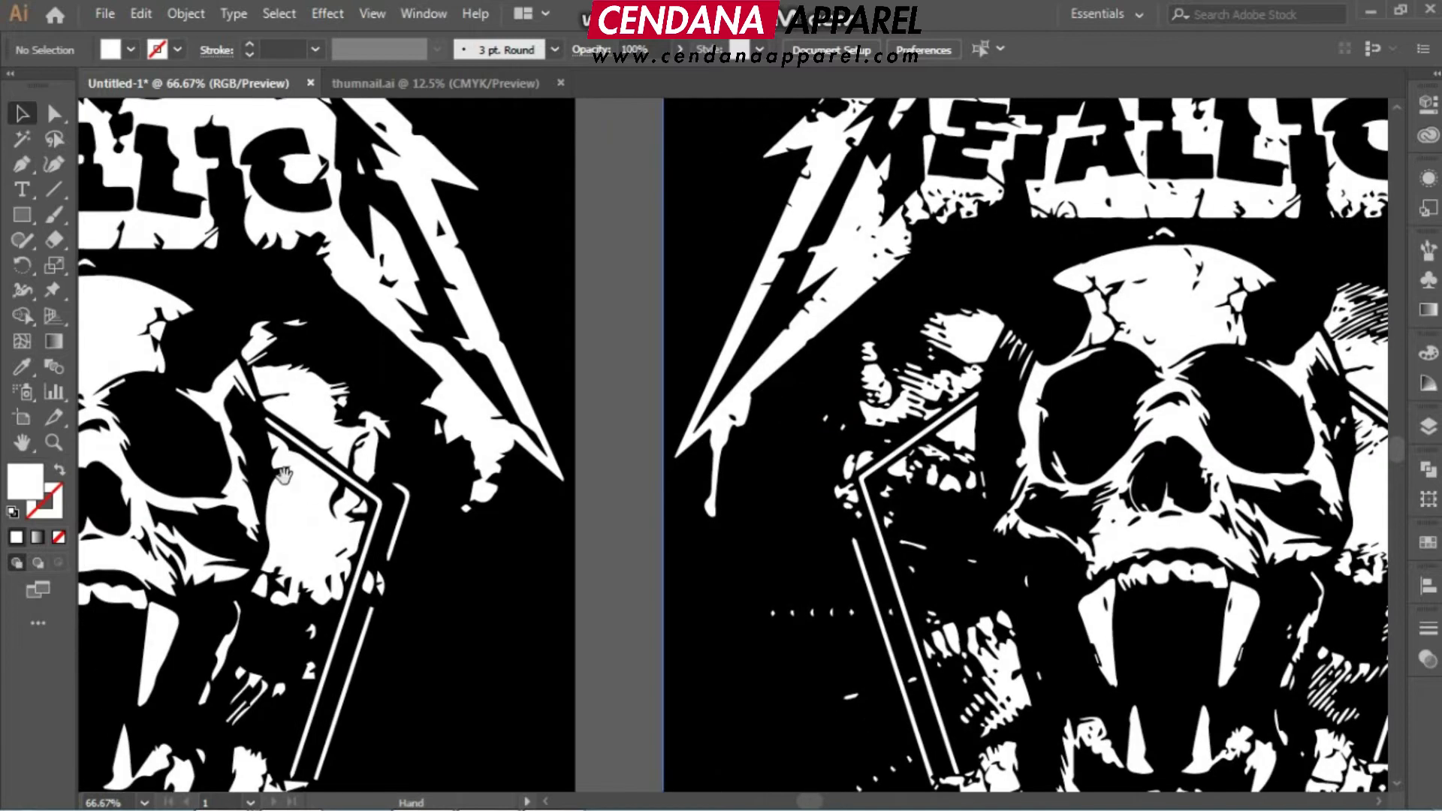
left_click_drag(286, 476, 713, 472)
scroll(713, 471, "down", 1)
key("ctrl+minus")
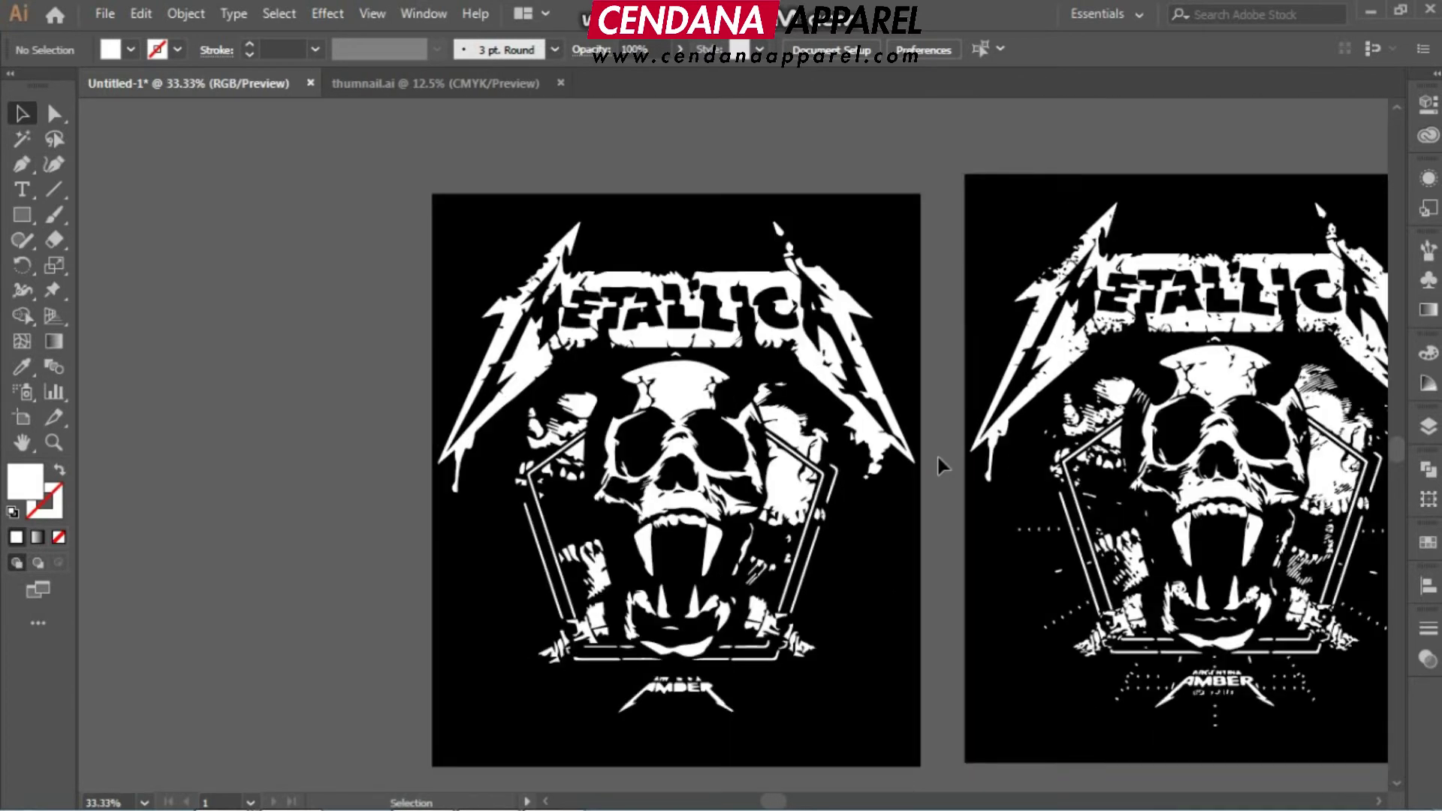
scroll(941, 465, "right", 3)
scroll(999, 417, "right", 2)
left_click(1236, 396)
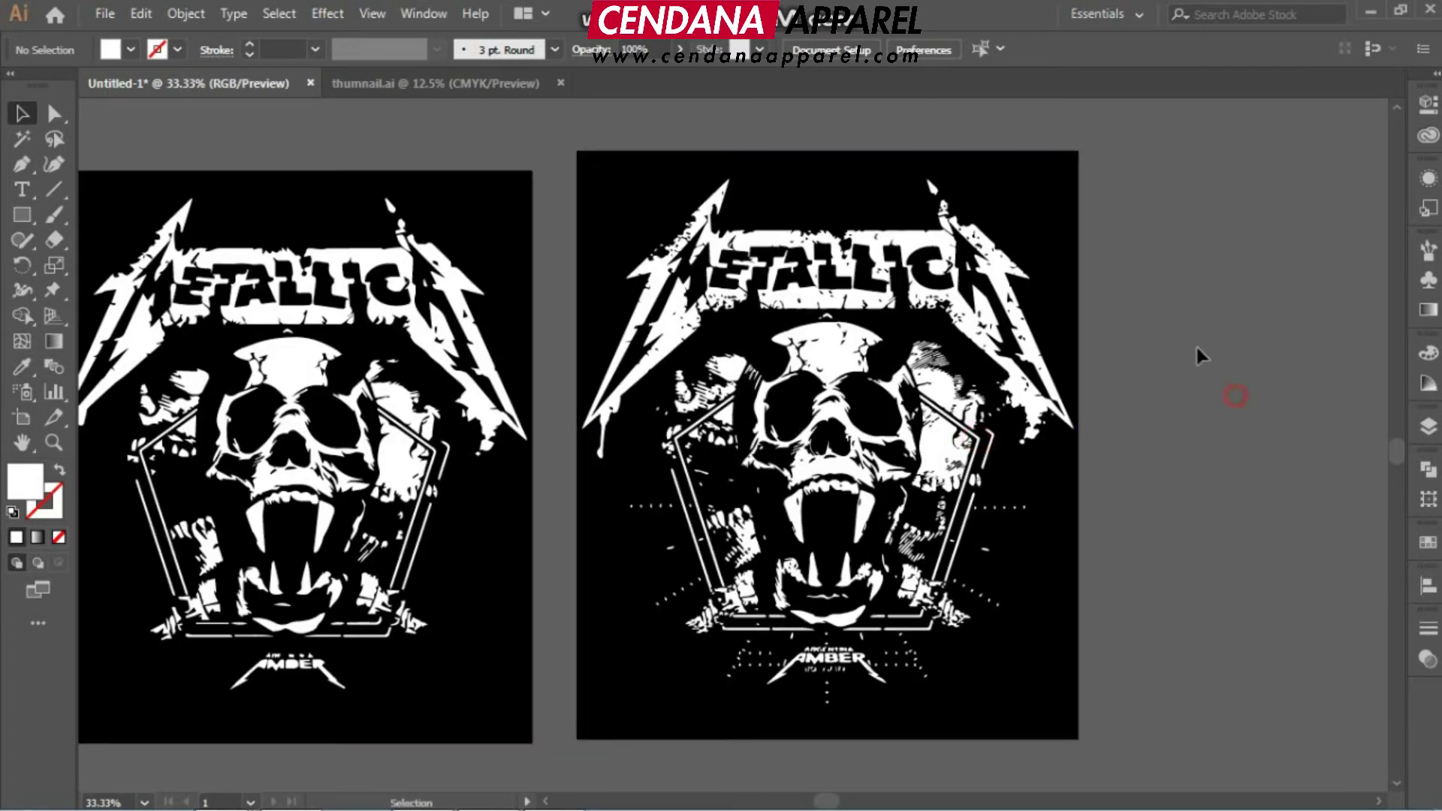
Switch to Chrome, choose the Metallica reaper-on-horse poster from the image search results and save it to the desktop.
left_click(1371, 12)
left_click(489, 788)
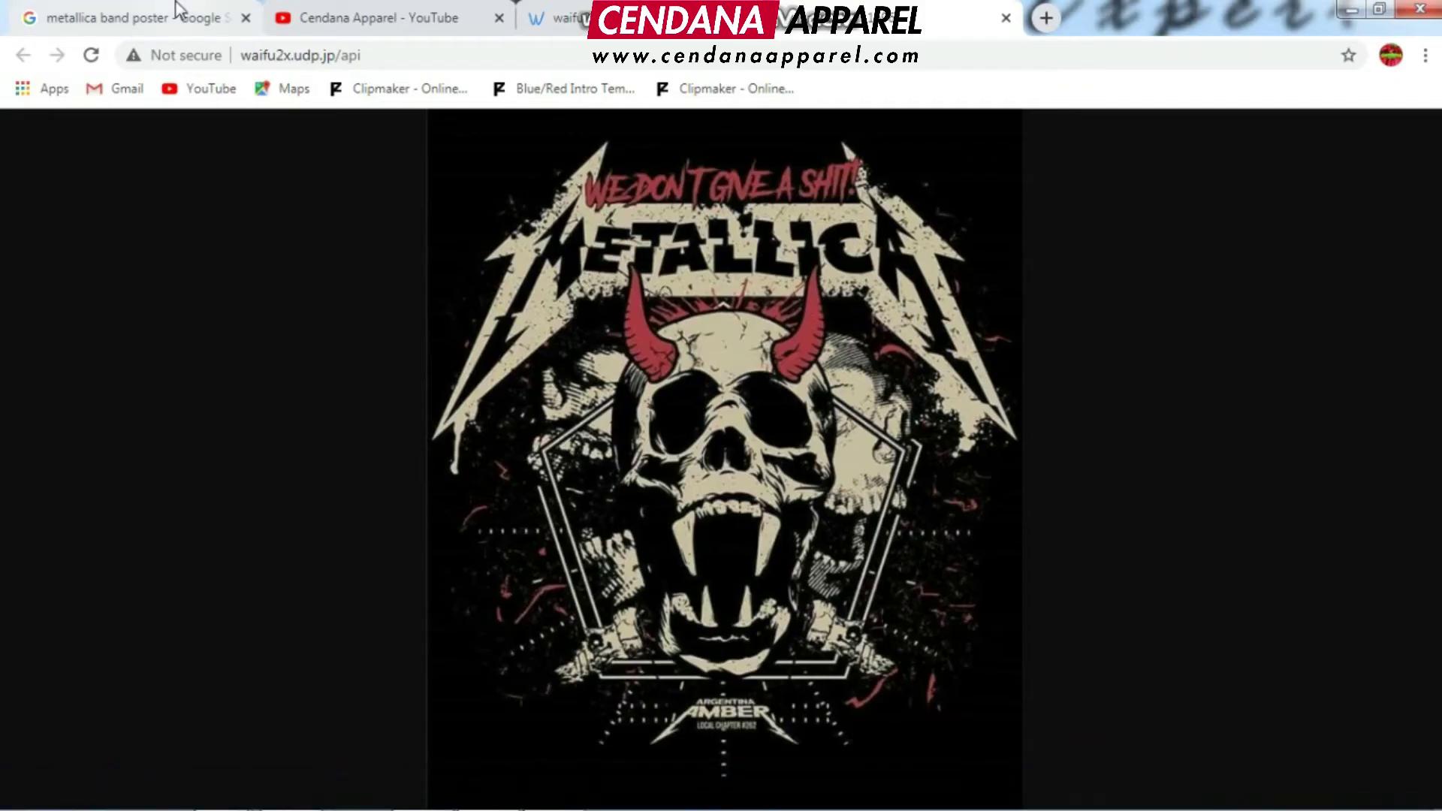
left_click(150, 17)
scroll(546, 330, "down", 3)
left_click(546, 331)
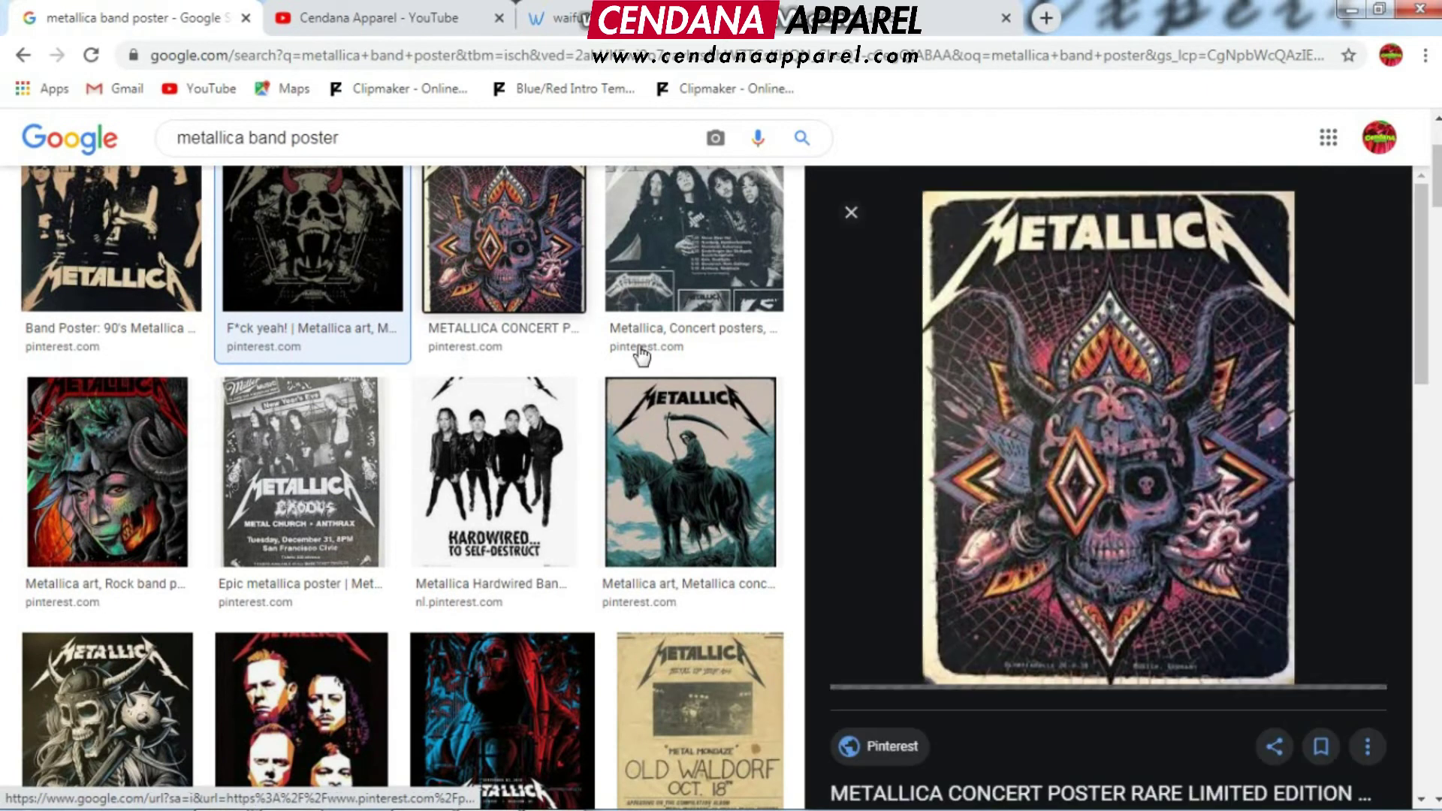
scroll(683, 450, "down", 2)
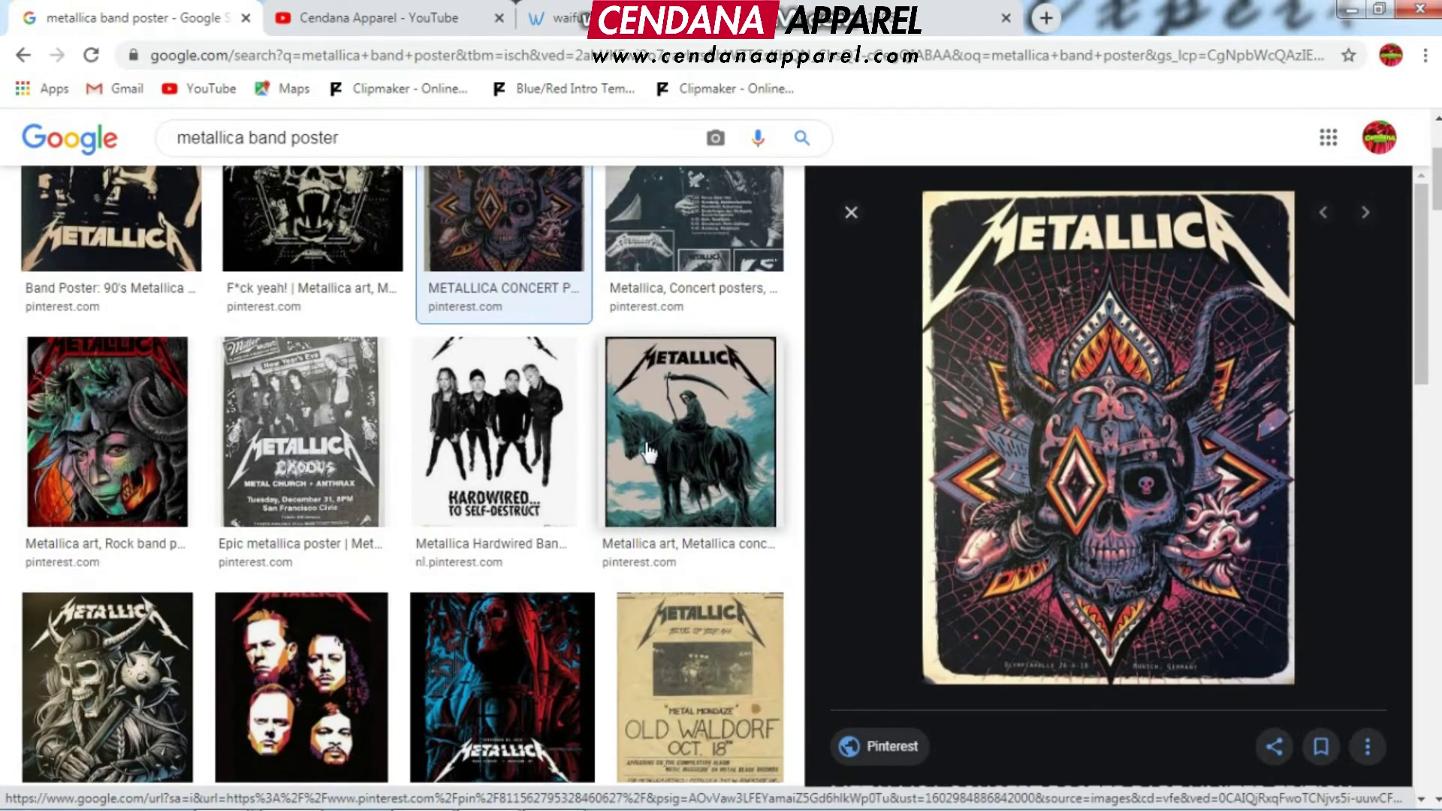
left_click(673, 447)
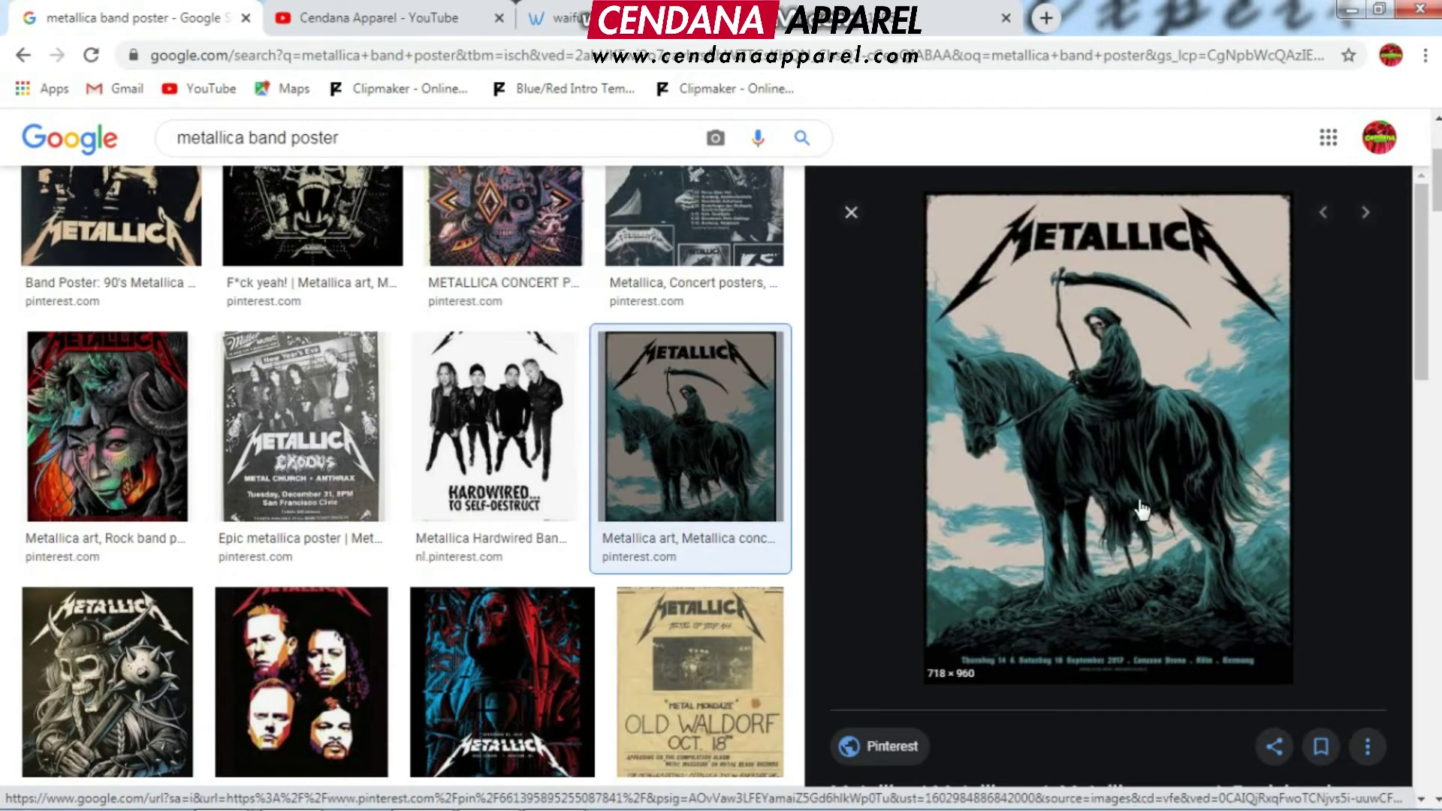
left_click_drag(1124, 489, 279, 489)
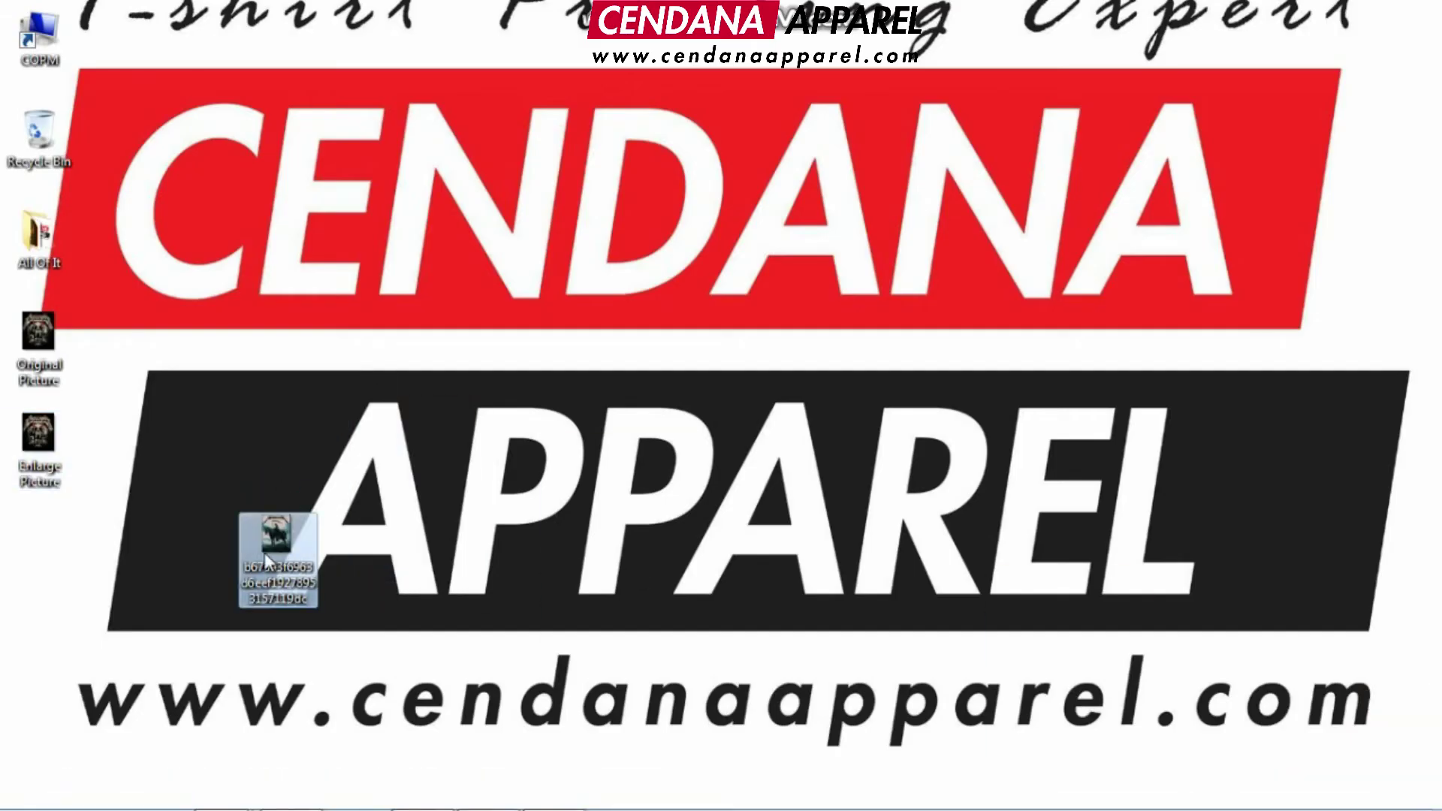
Place the saved poster below Enlarge Picture on the desktop and rename it "Original Picture 2".
left_click_drag(297, 580, 59, 579)
key("F2")
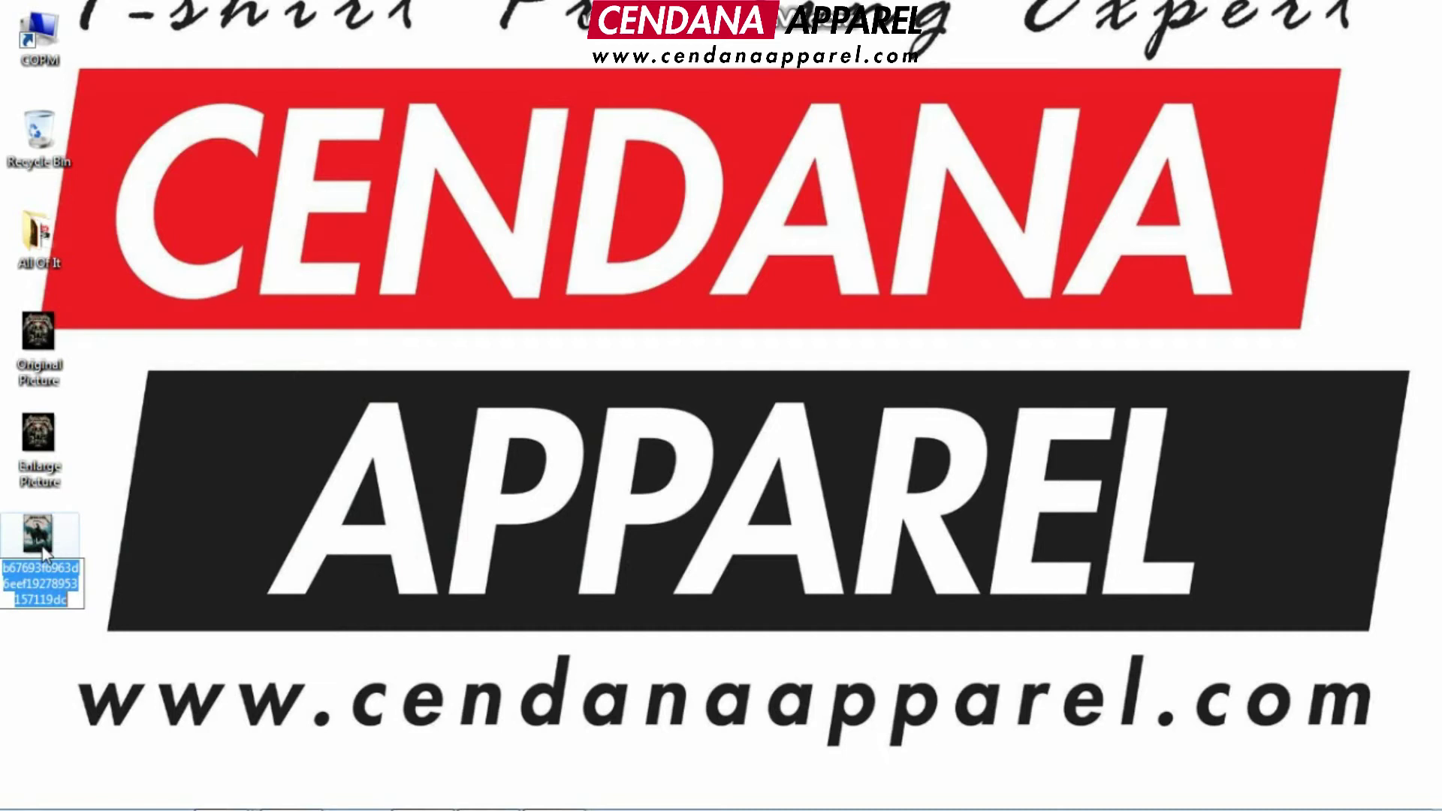
key("BackSpace")
type("Original Picture 2")
key("Return")
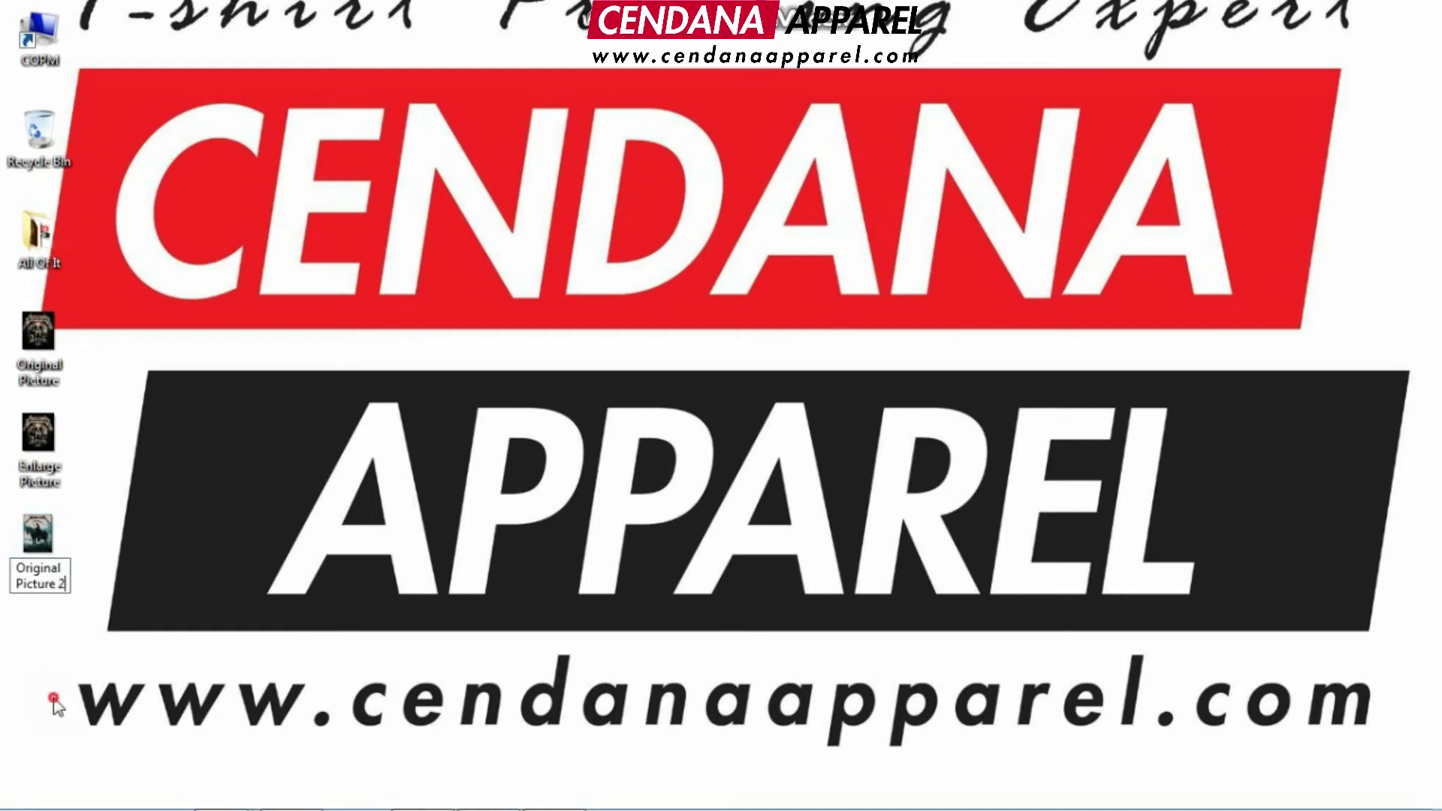
Return to Chrome, close the old waifu2x result and open the waifu2x.booru.pics resizer from the search results.
mouse_move(158, 807)
left_click(488, 790)
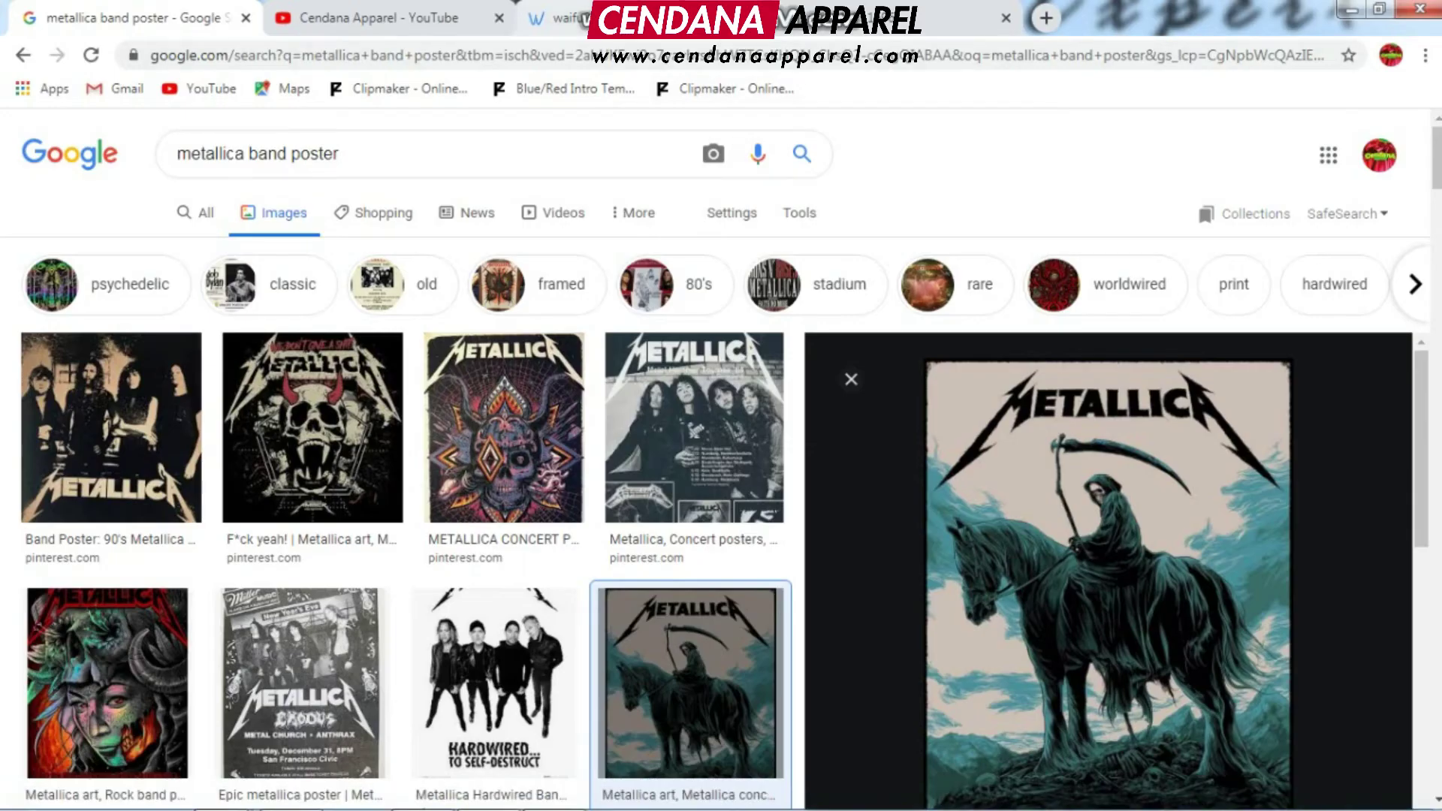
left_click(563, 17)
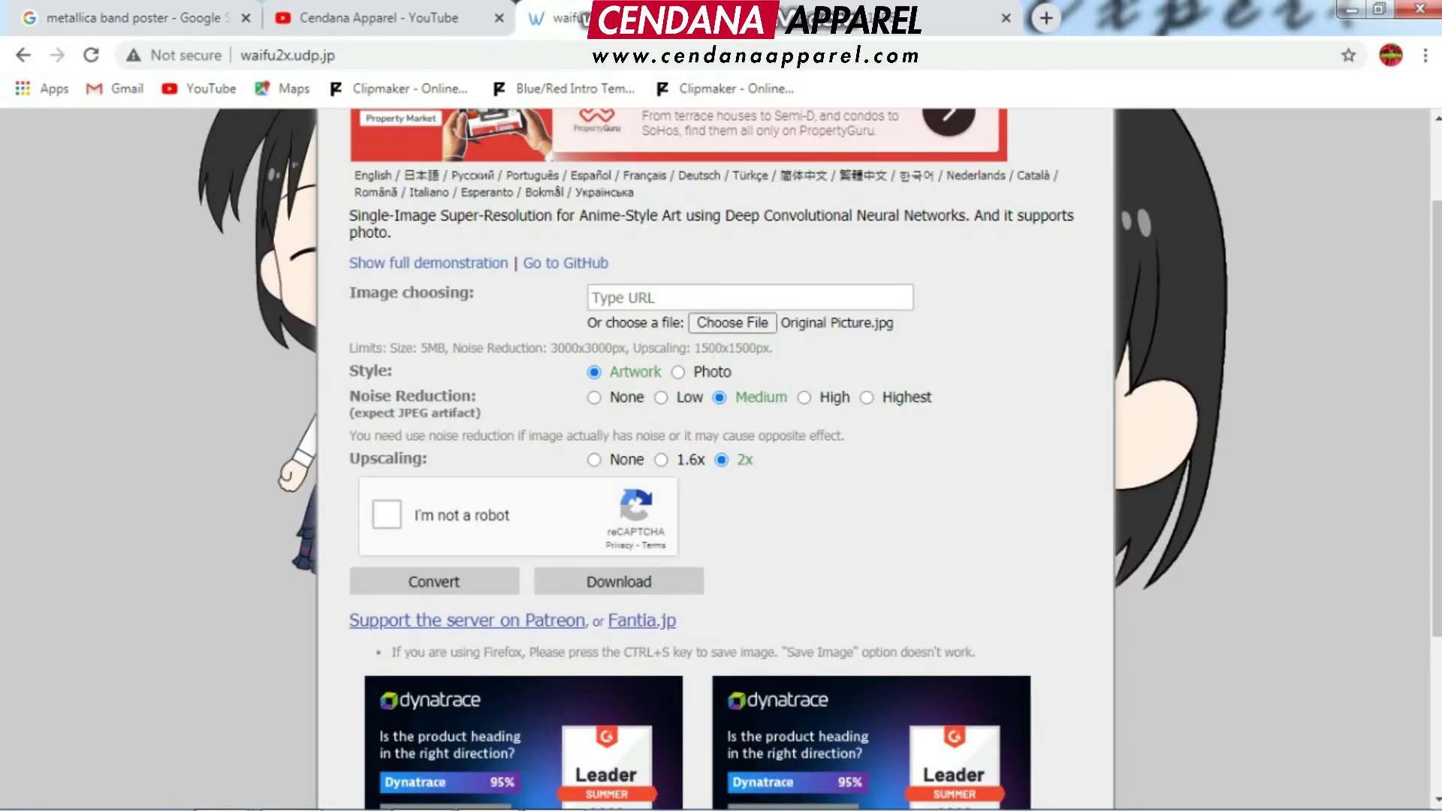
left_click(23, 56)
left_click(1009, 27)
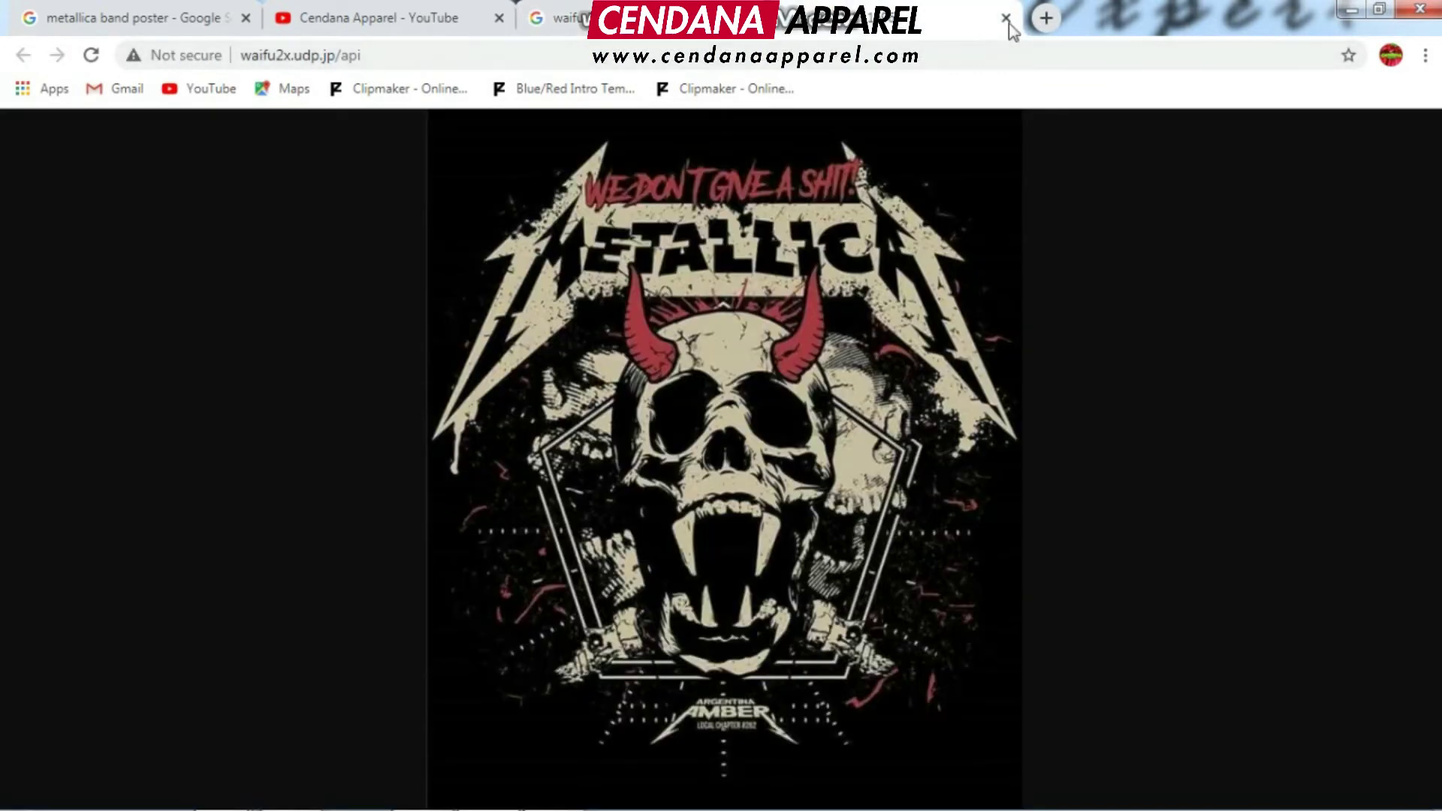
left_click(1006, 19)
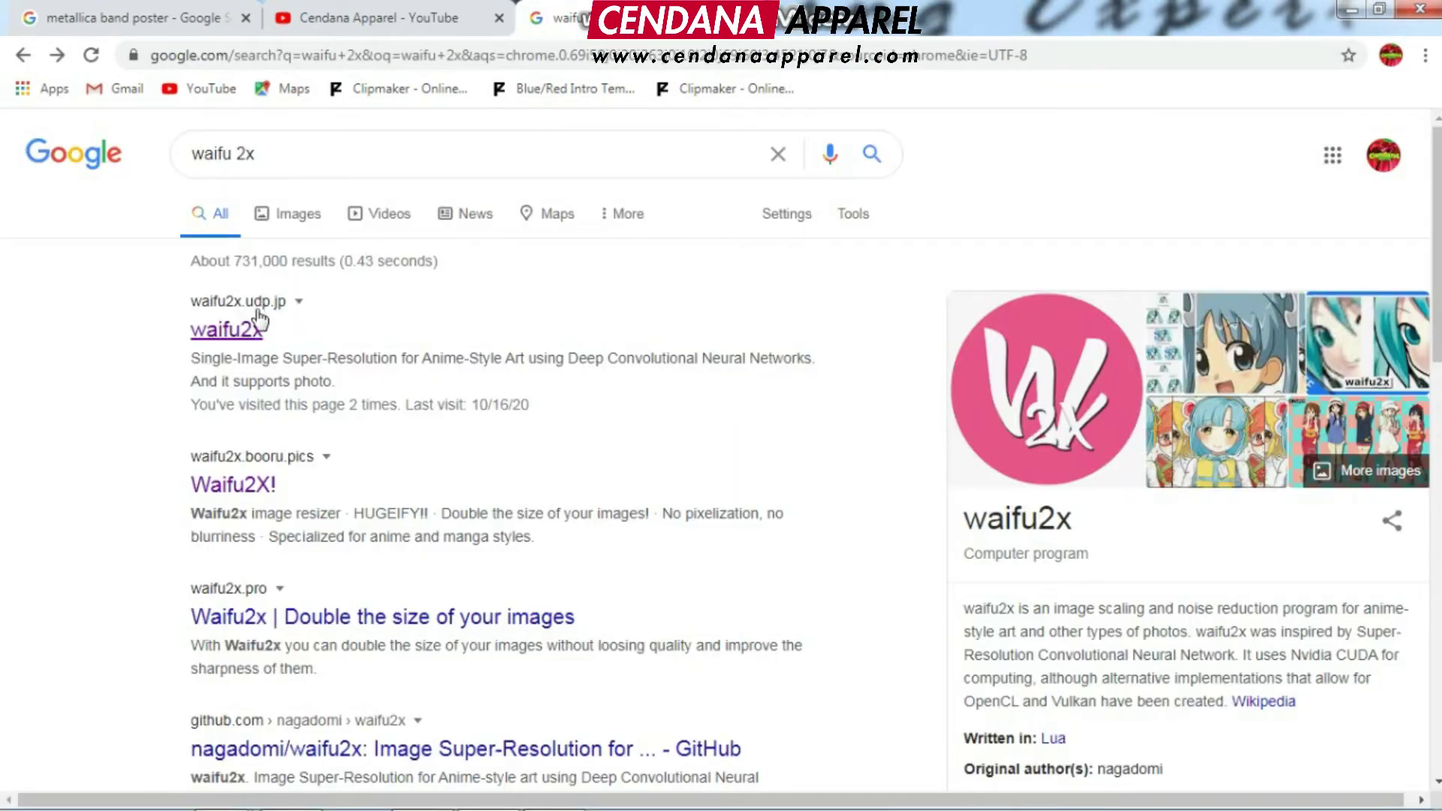
scroll(258, 319, "down", 1)
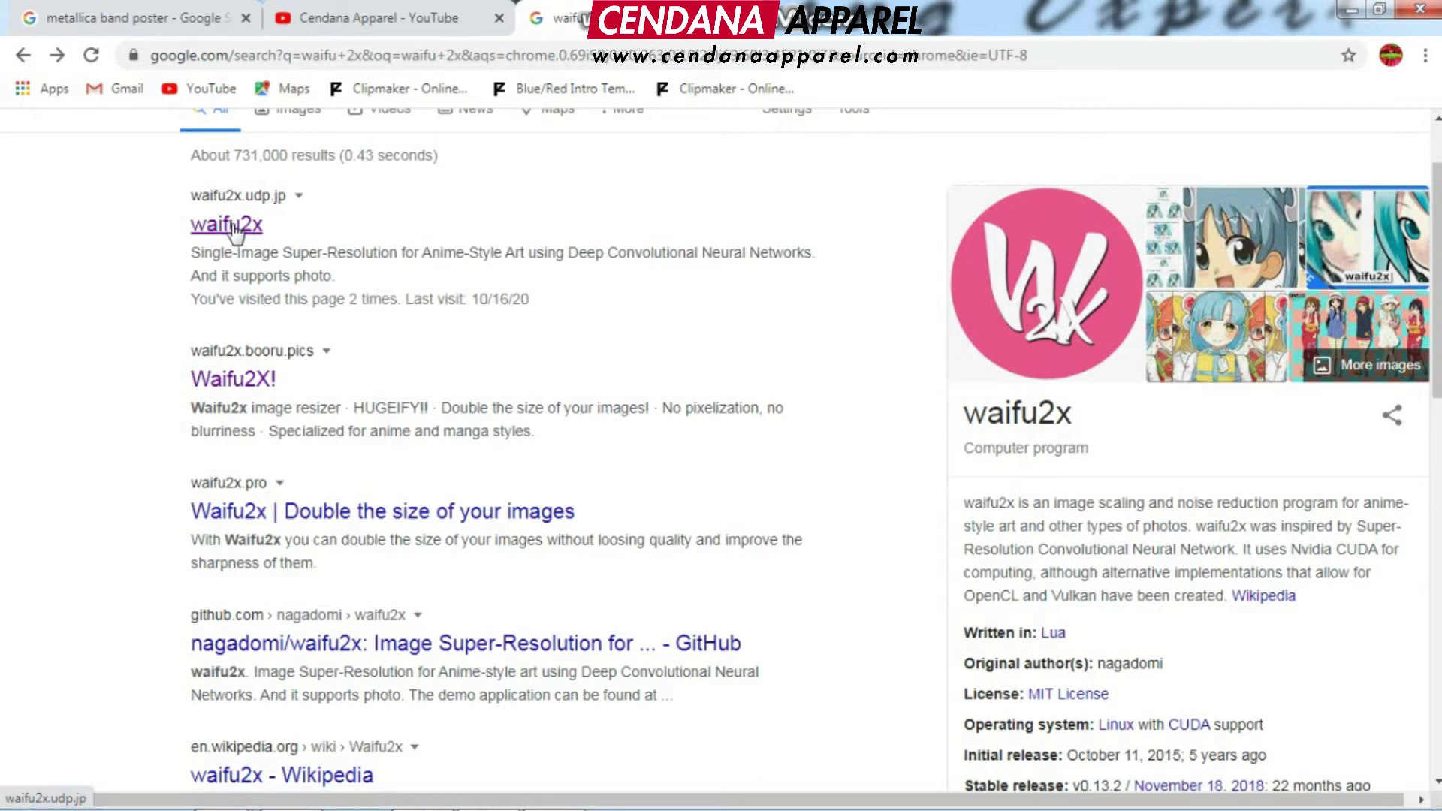
left_click(238, 385)
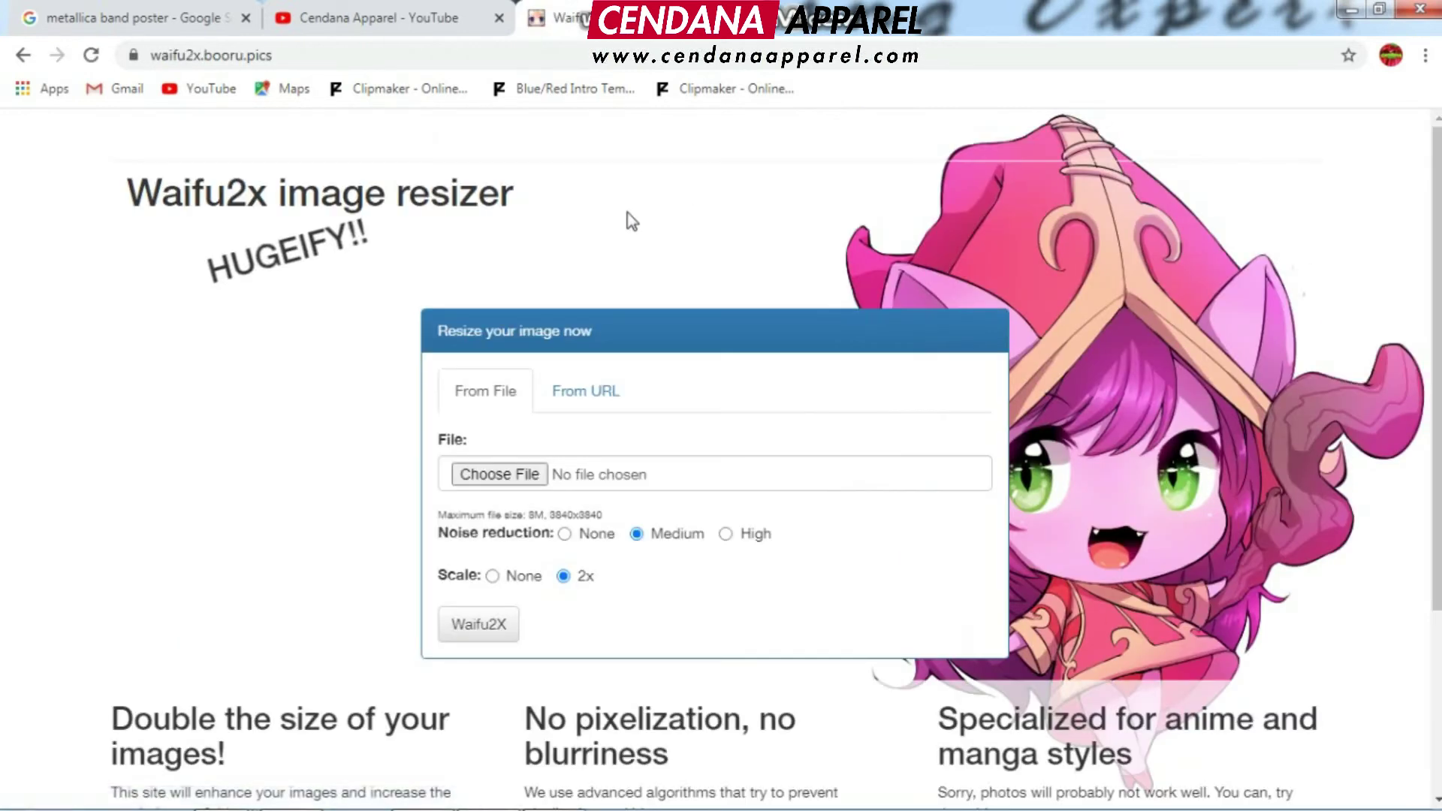
Upload Original Picture 2 from the desktop and enlarge it with Medium noise reduction and 2x scale.
scroll(676, 364, "down", 1)
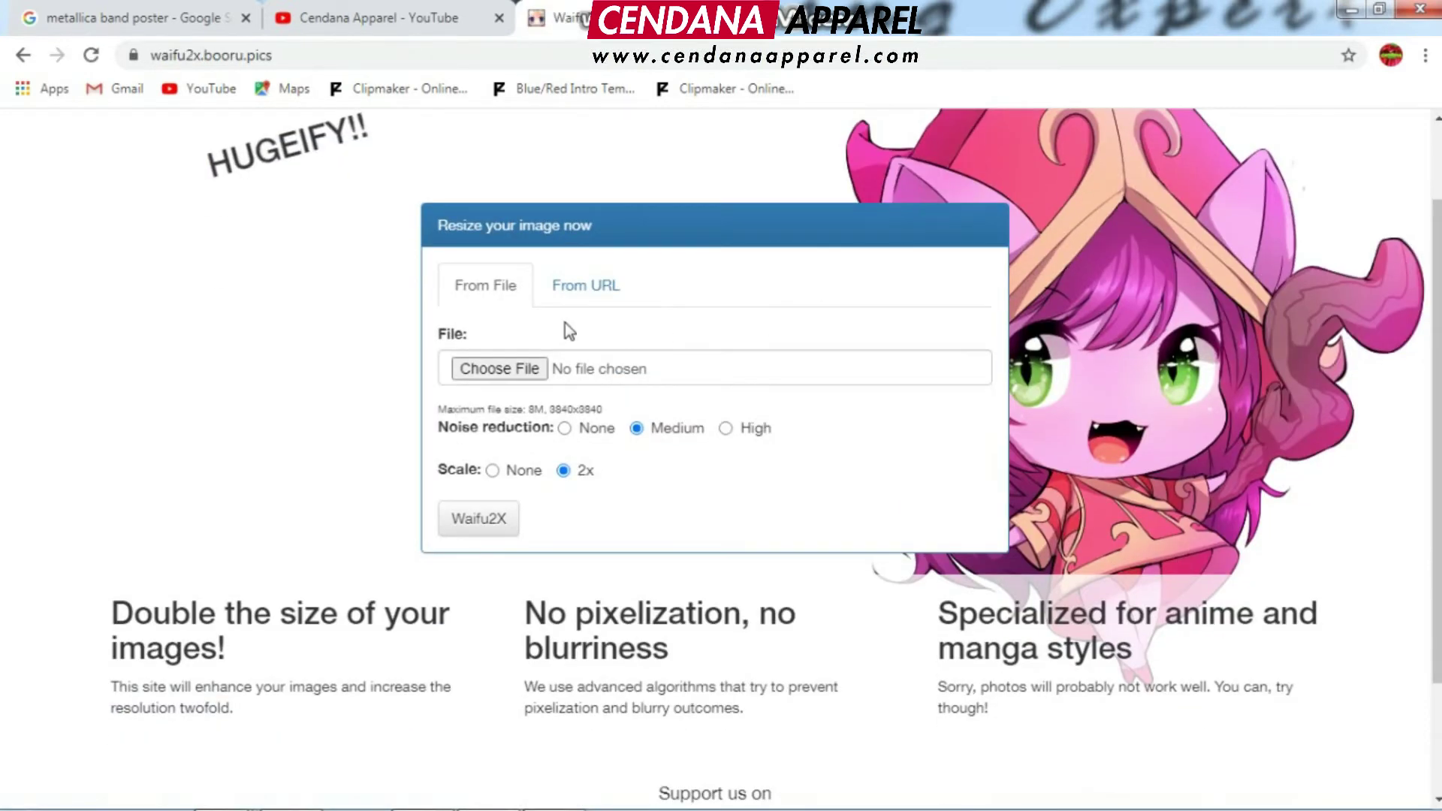
scroll(641, 305, "down", 1)
scroll(624, 306, "up", 2)
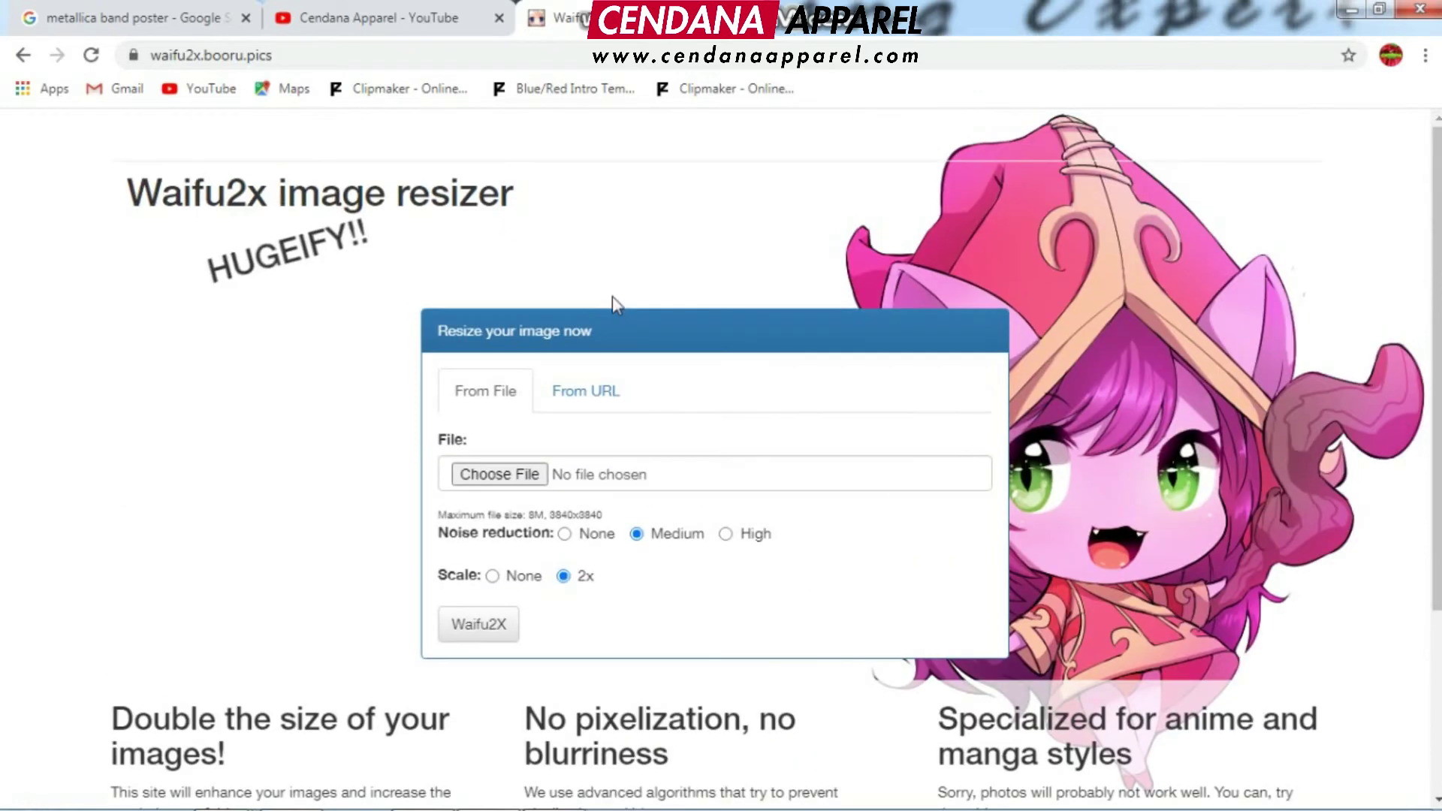
scroll(611, 299, "down", 1)
left_click(512, 378)
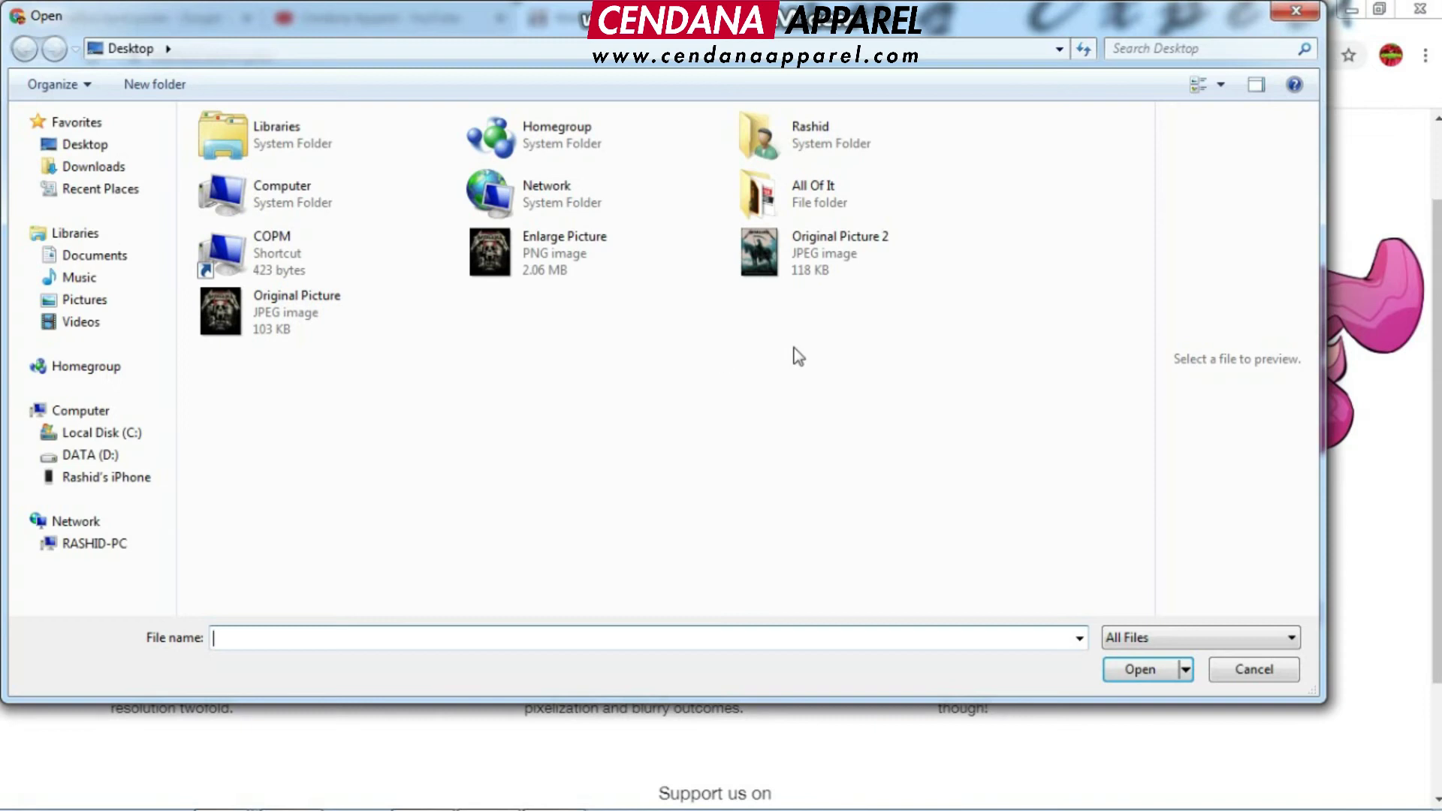
left_click(780, 267)
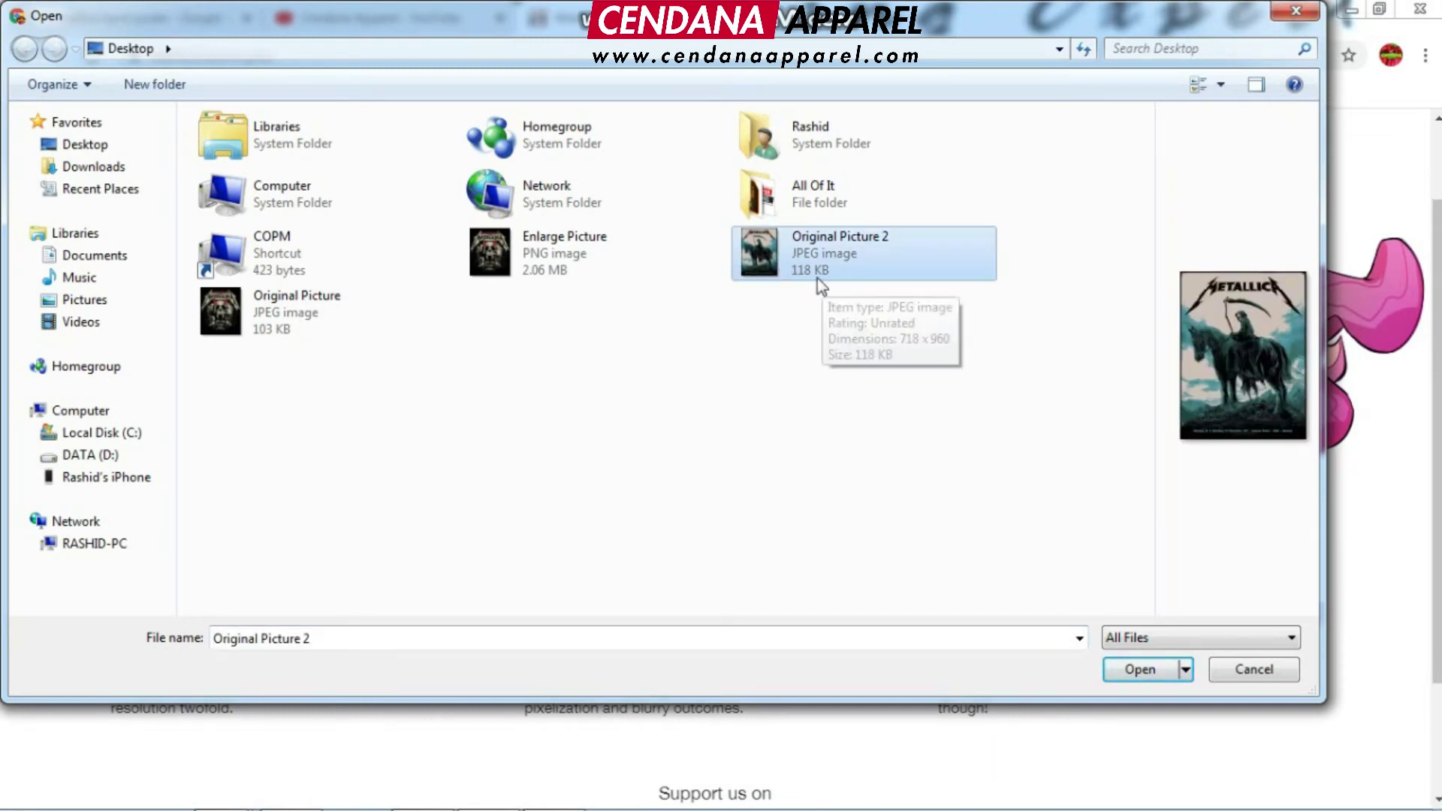
left_click(1122, 670)
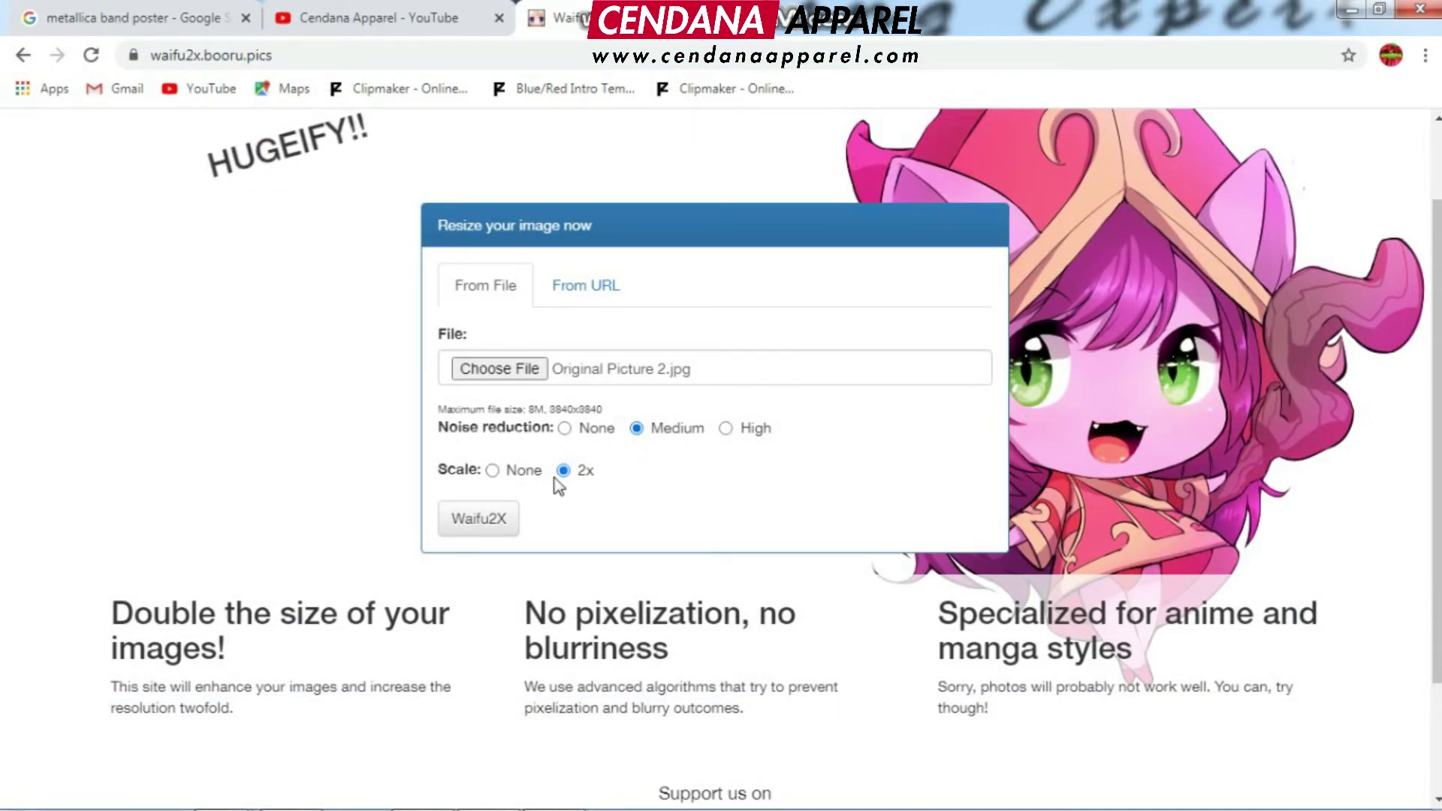
left_click(481, 520)
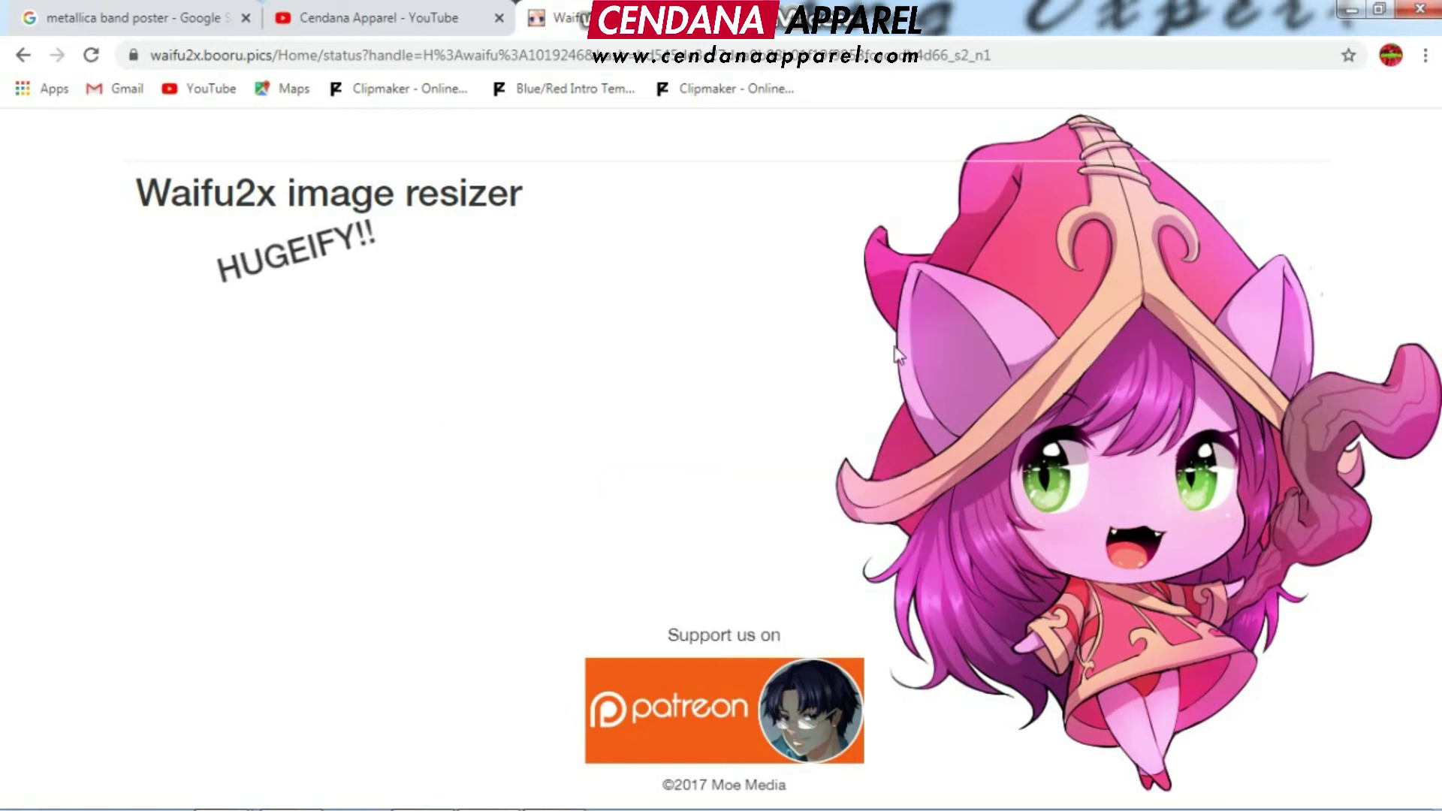
Look over the enlarged reaper poster and open its full image in JPG format.
scroll(823, 390, "down", 2)
scroll(825, 399, "down", 3)
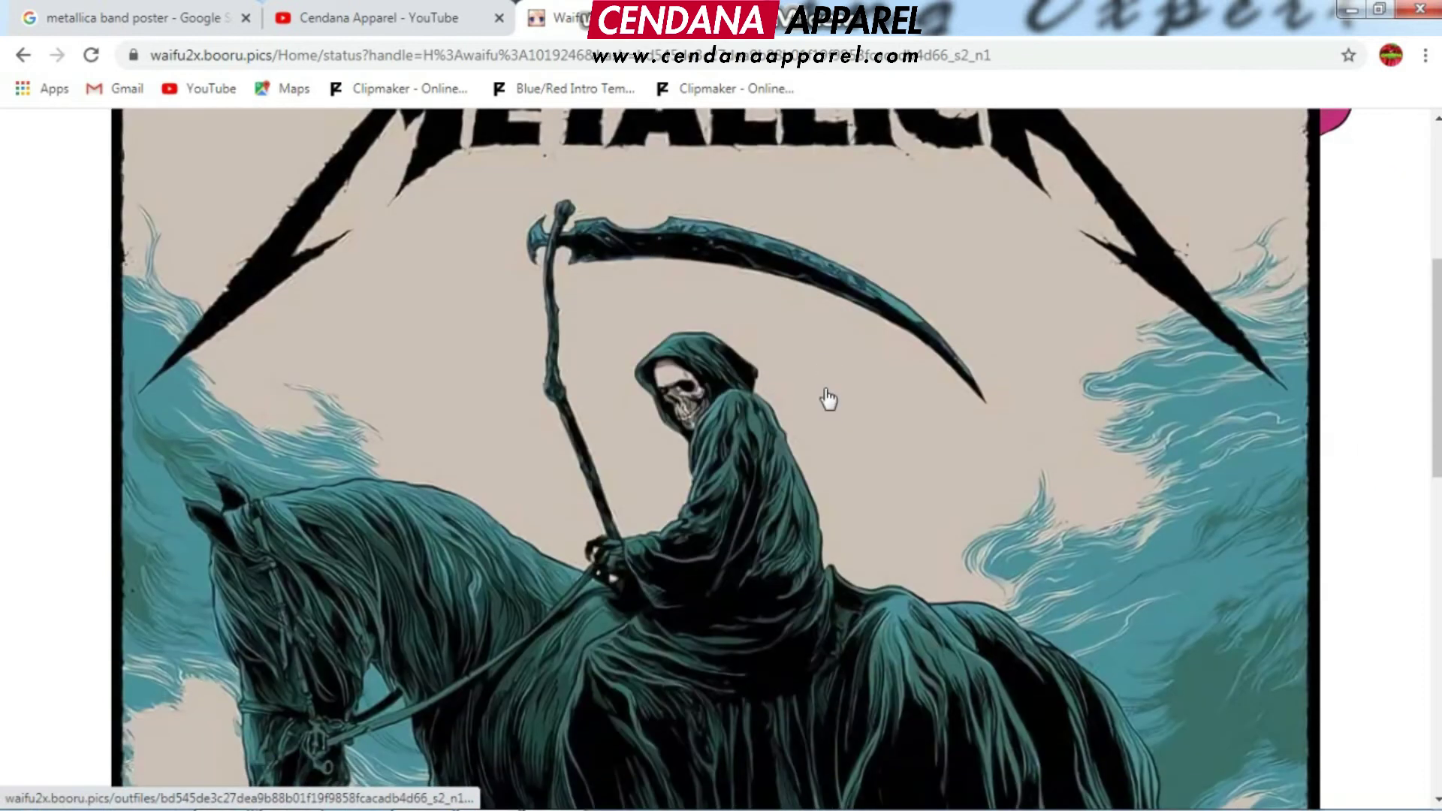
scroll(826, 399, "up", 3)
scroll(826, 399, "down", 2)
scroll(771, 390, "up", 1)
scroll(770, 391, "up", 1)
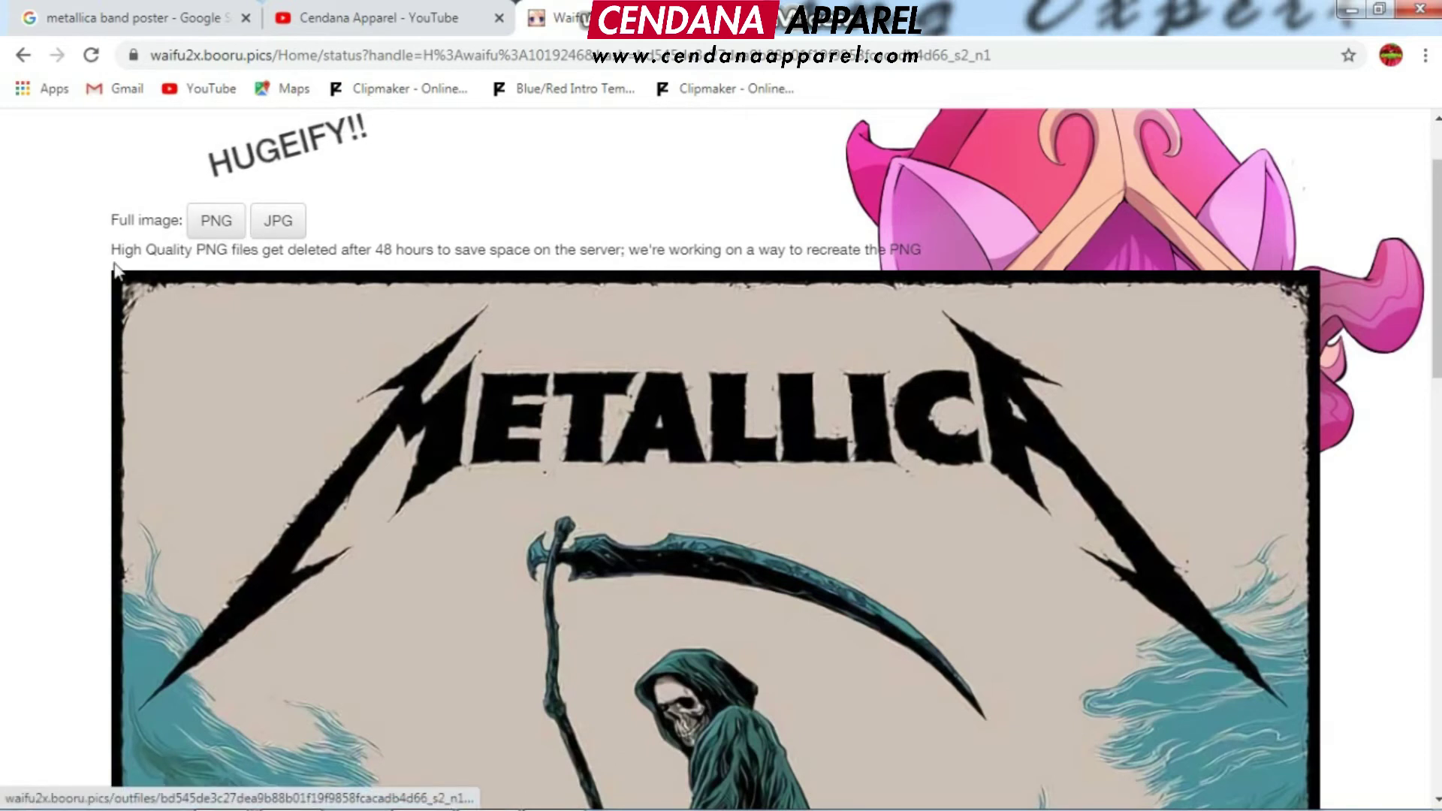
left_click(278, 220)
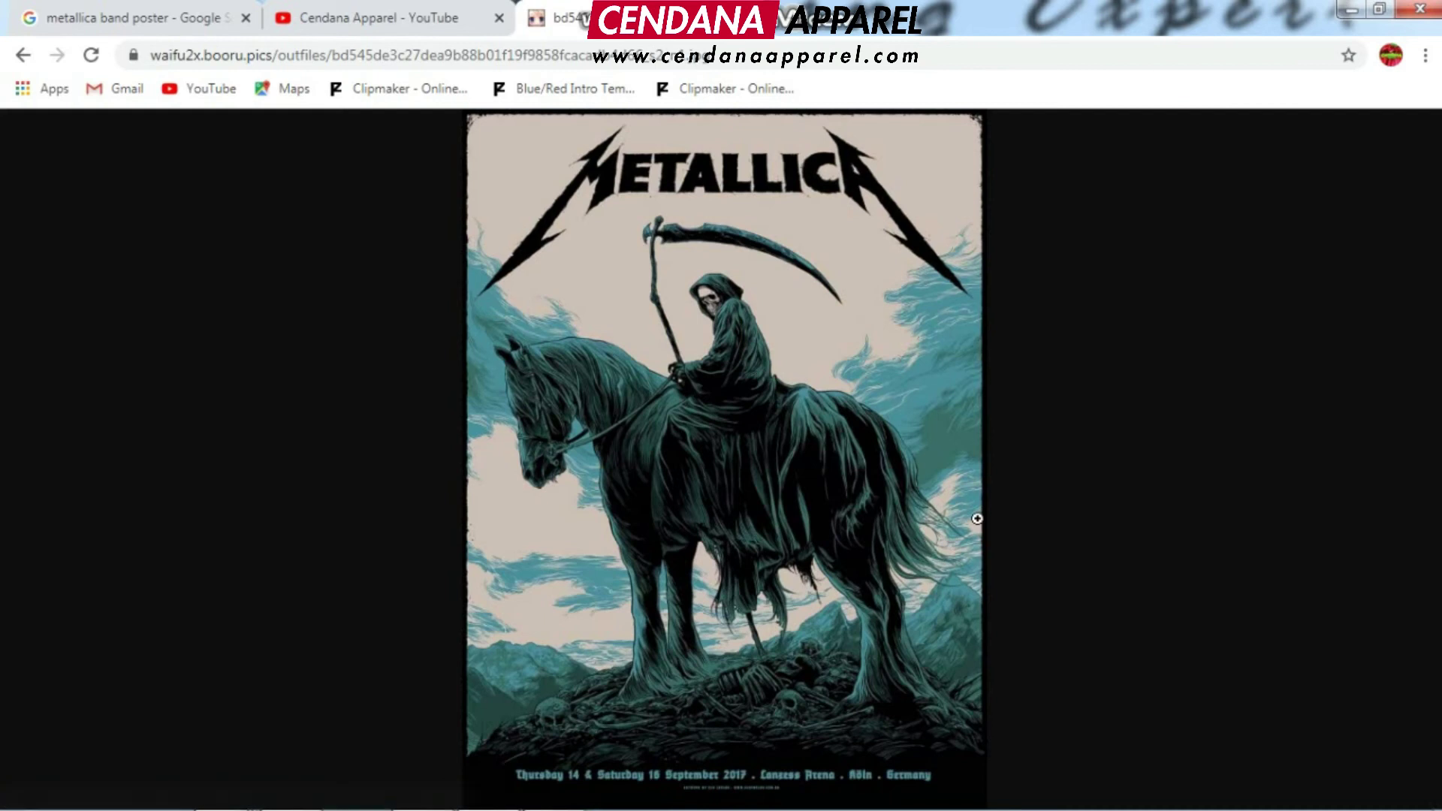
Check the reaper's detail at full size and save the enlarged image to the desktop below Original Picture 2.
left_click(798, 350)
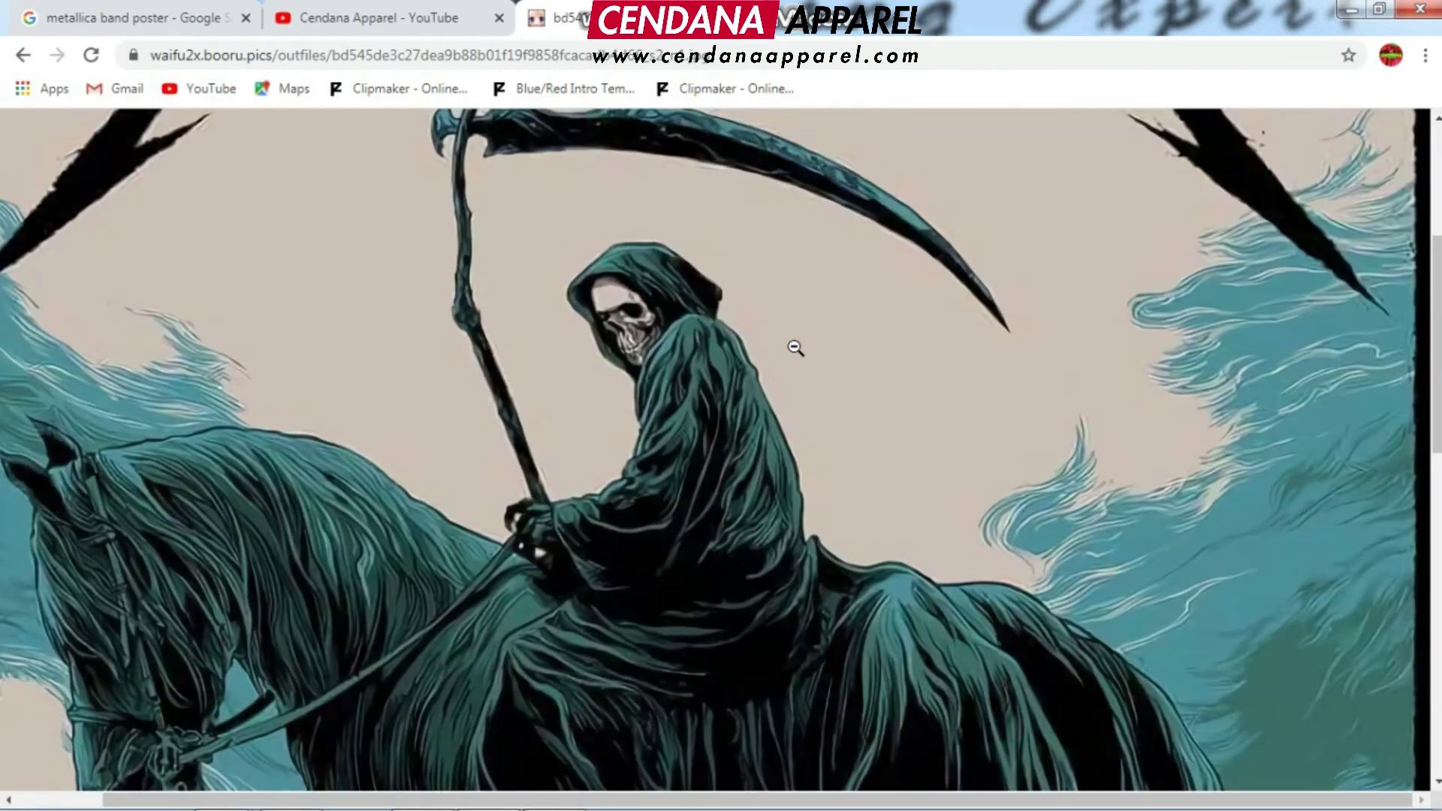
left_click(813, 272)
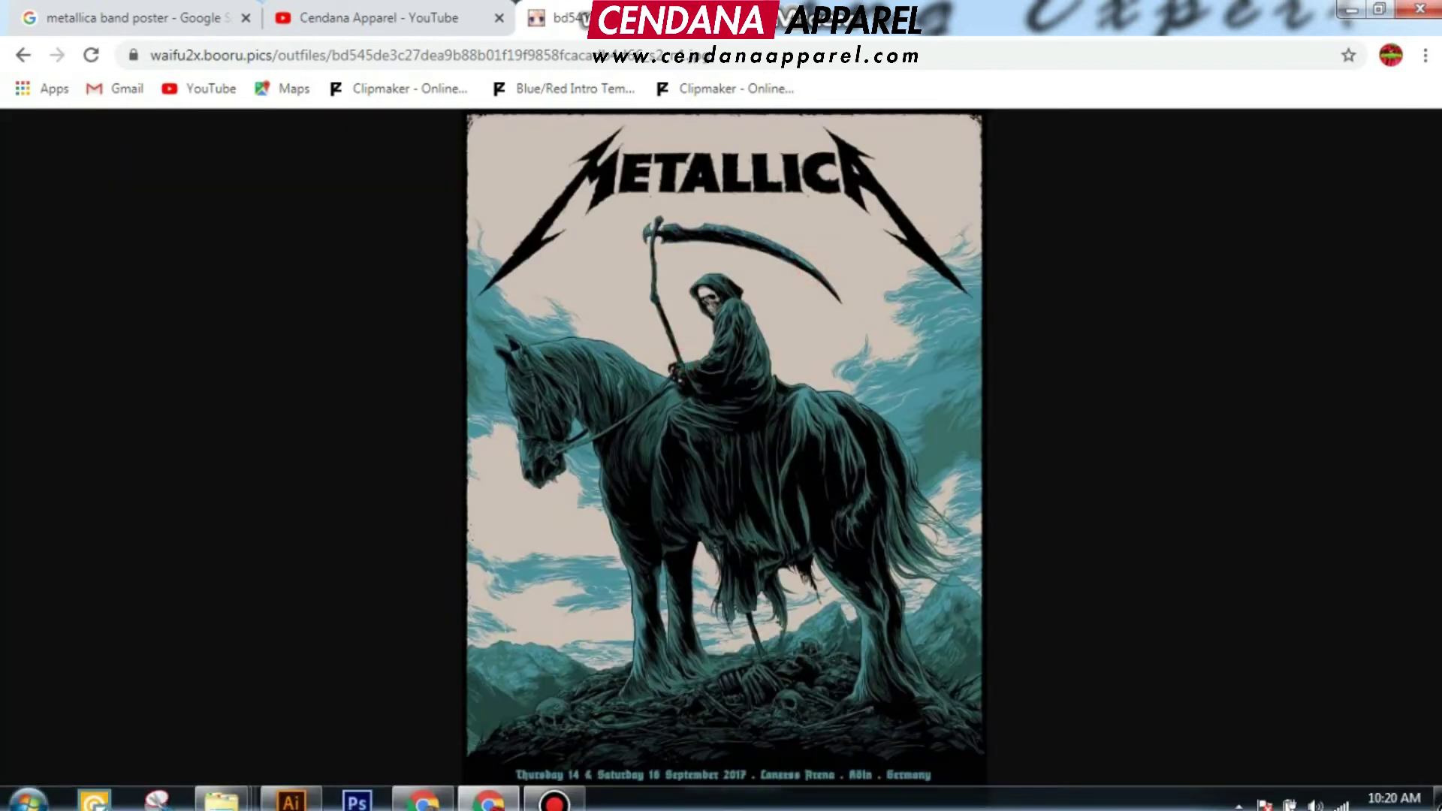
left_click(1438, 807)
left_click_drag(95, 614, 54, 650)
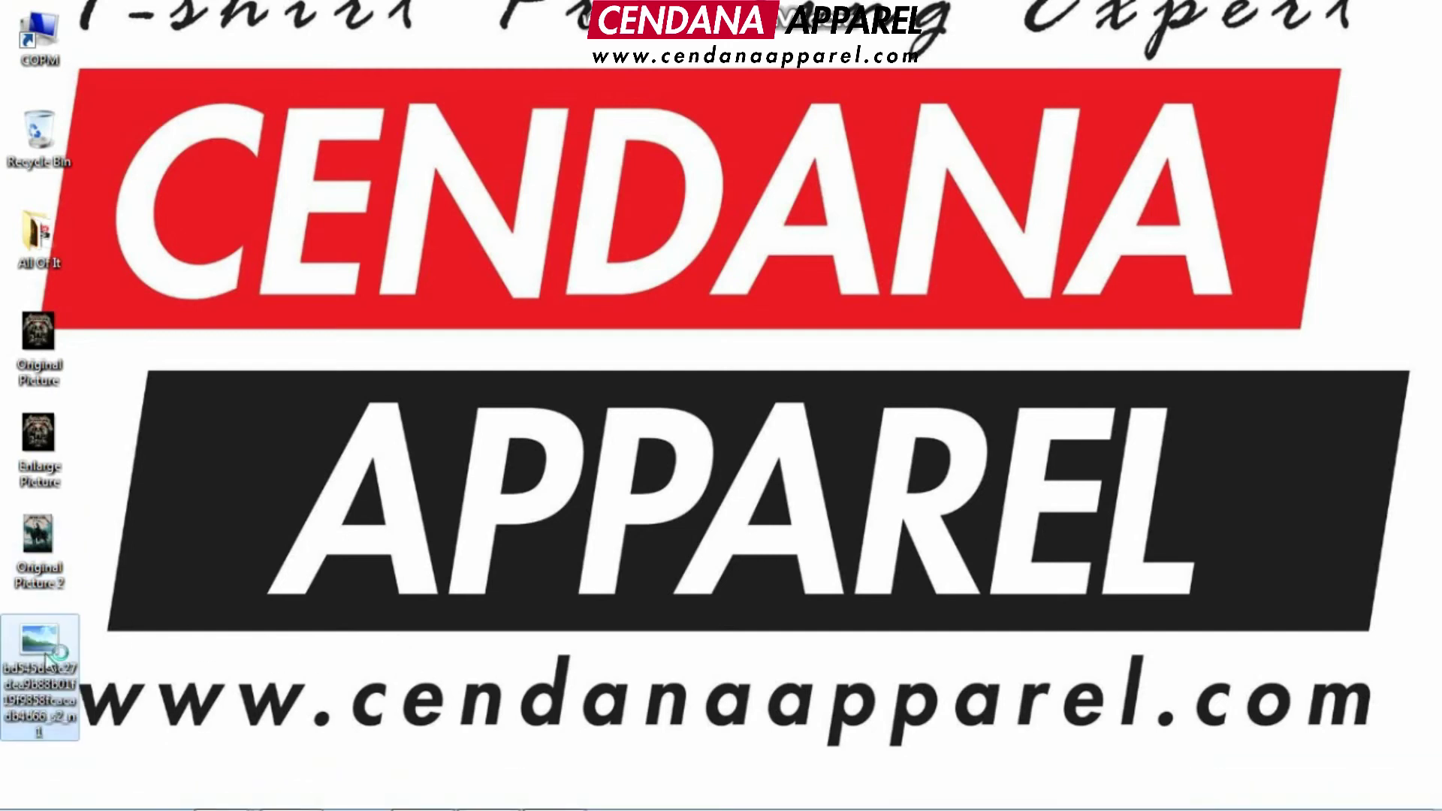
left_click(214, 637)
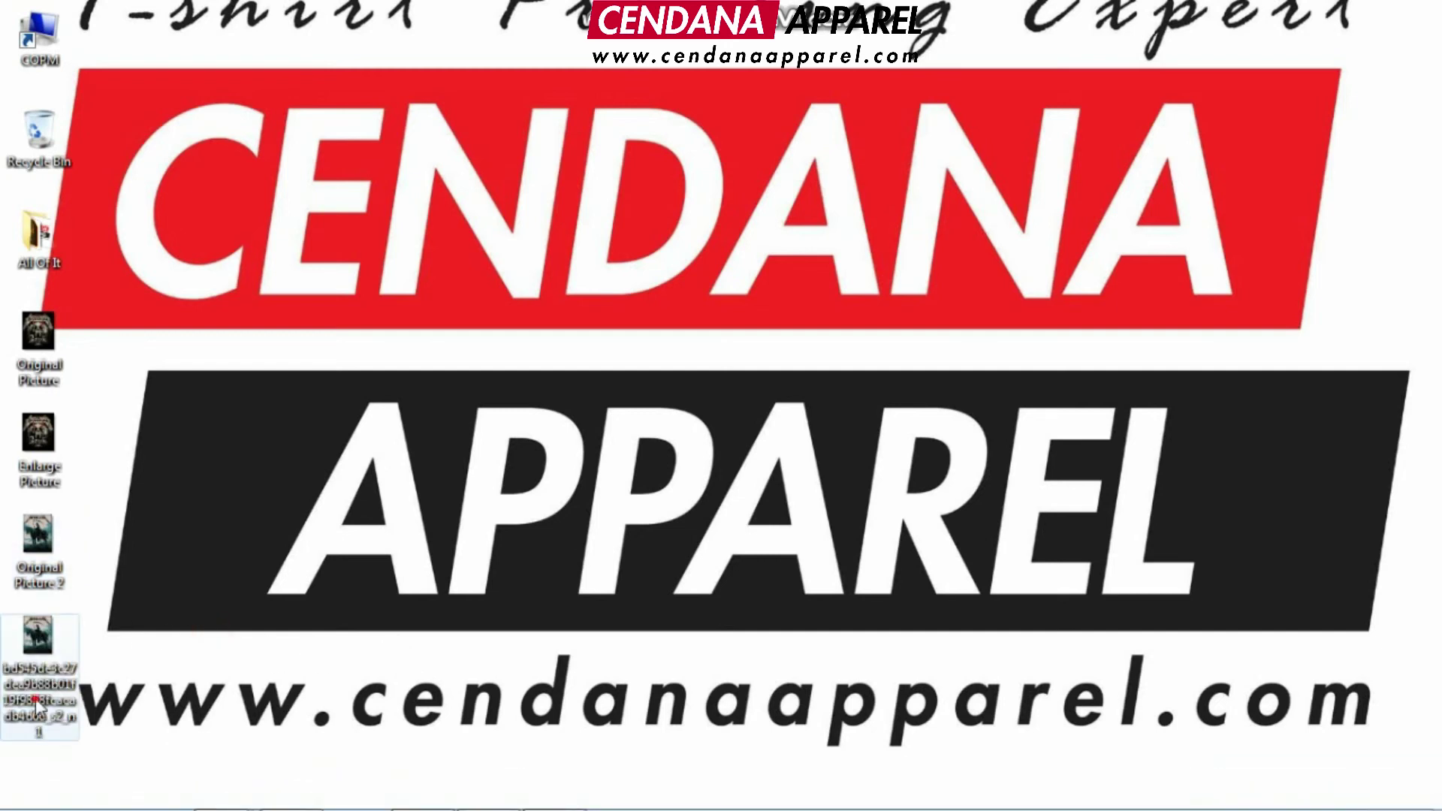
Rename the newly saved enlarged image on the desktop as "Enlarge Picture 2".
left_click(34, 699)
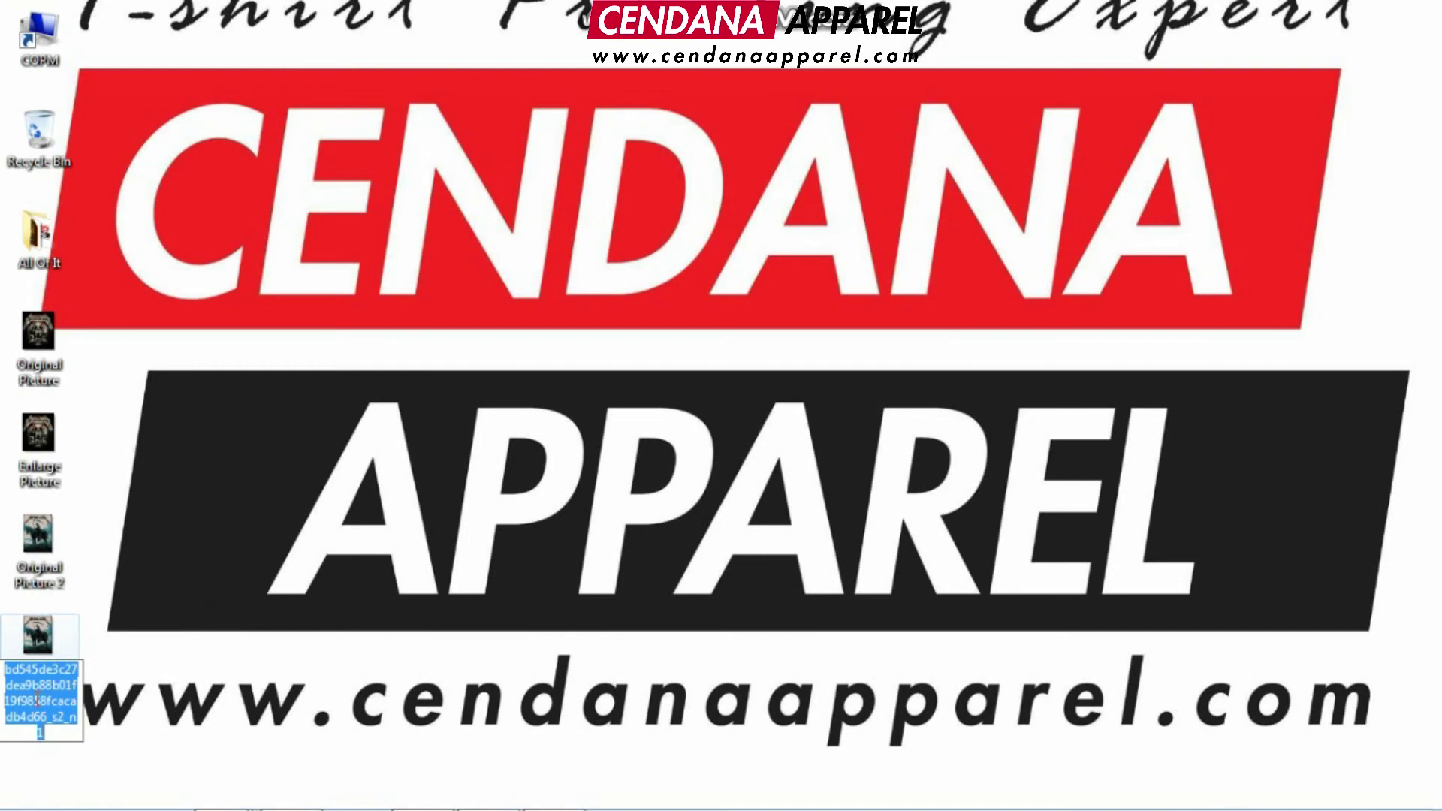
type("Enlarge Picture 2")
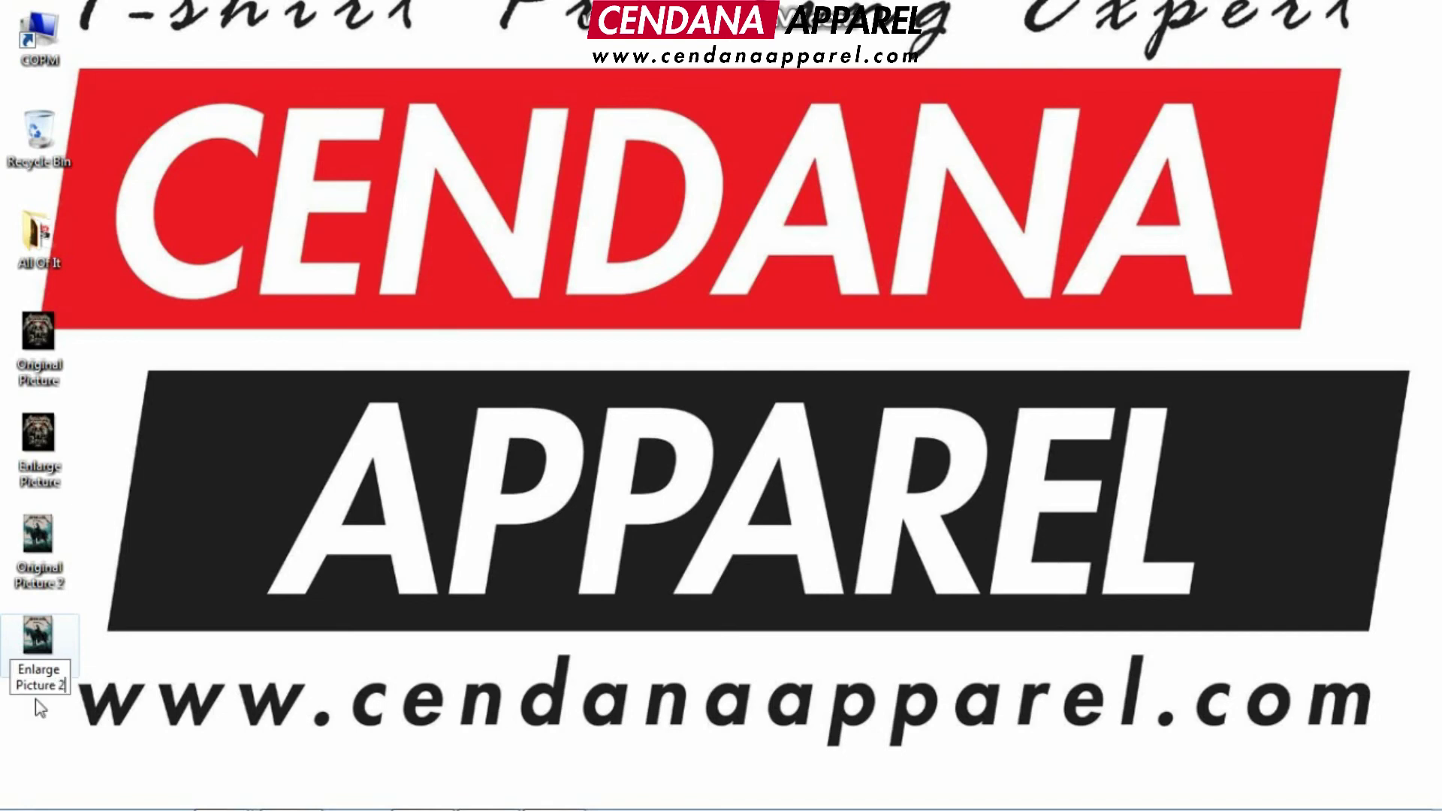
key("Return")
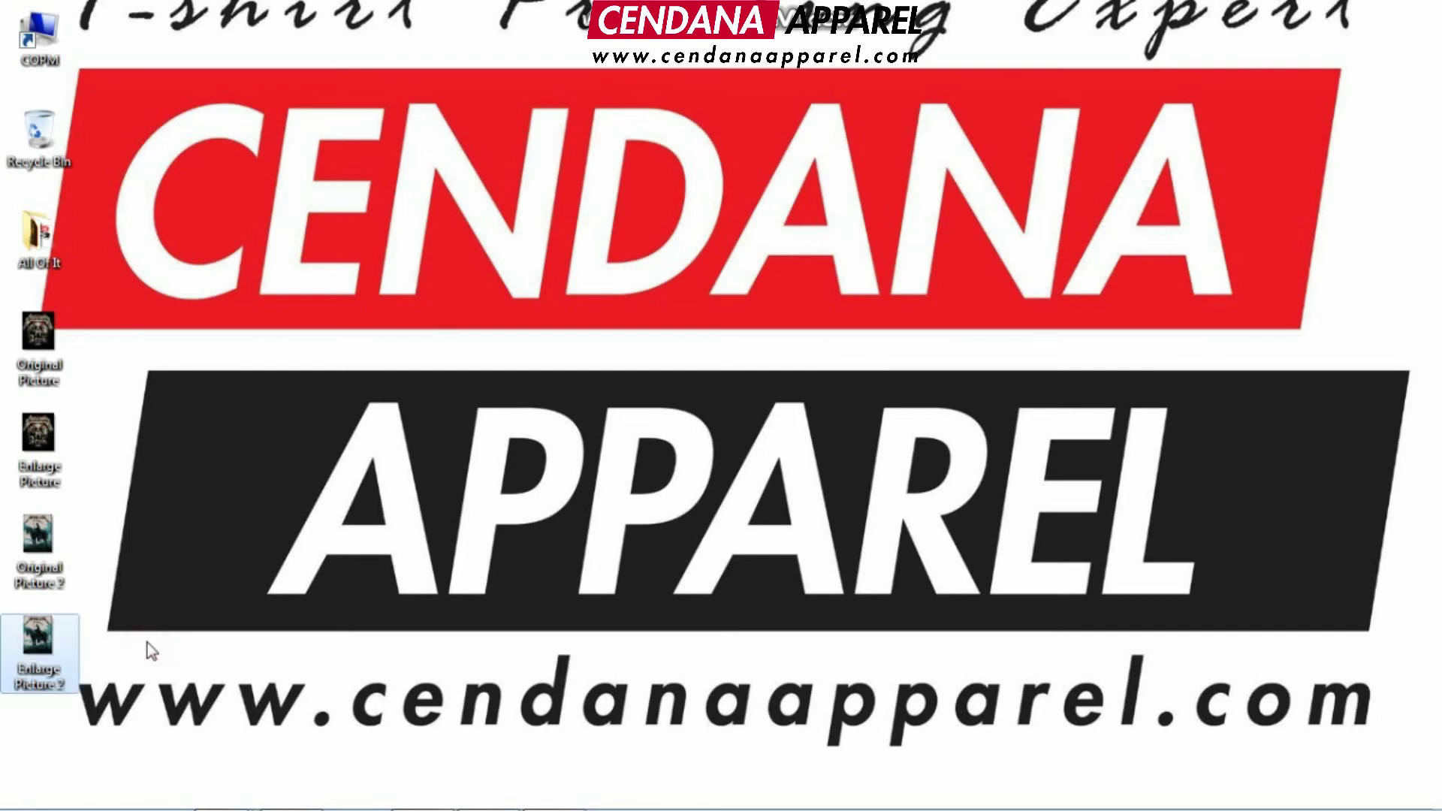
Switch to Illustrator and reduce its window to a floating one that leaves the picture files on the desktop accessible.
left_click(292, 802)
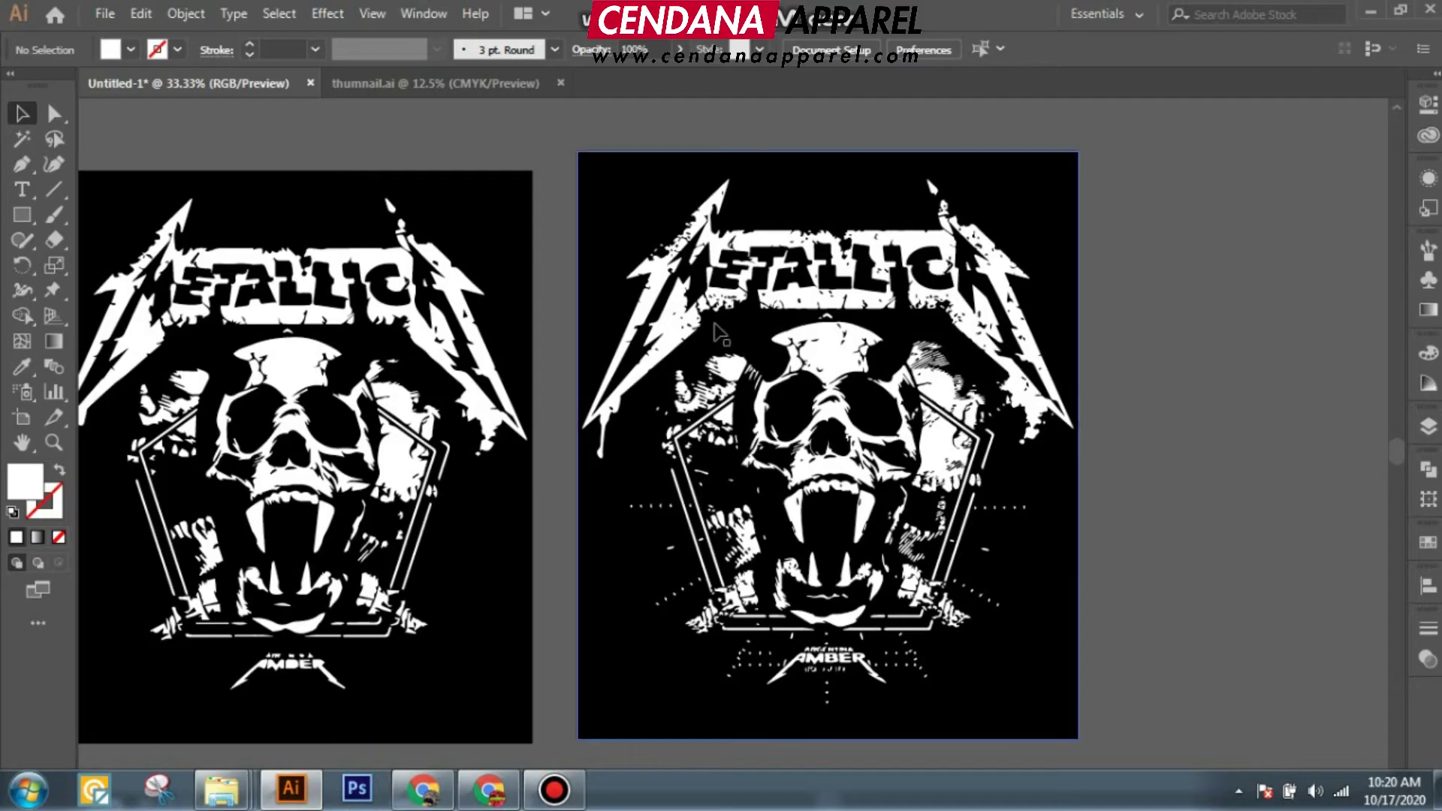
scroll(723, 320, "down", 3)
left_click_drag(824, 497, 883, 357)
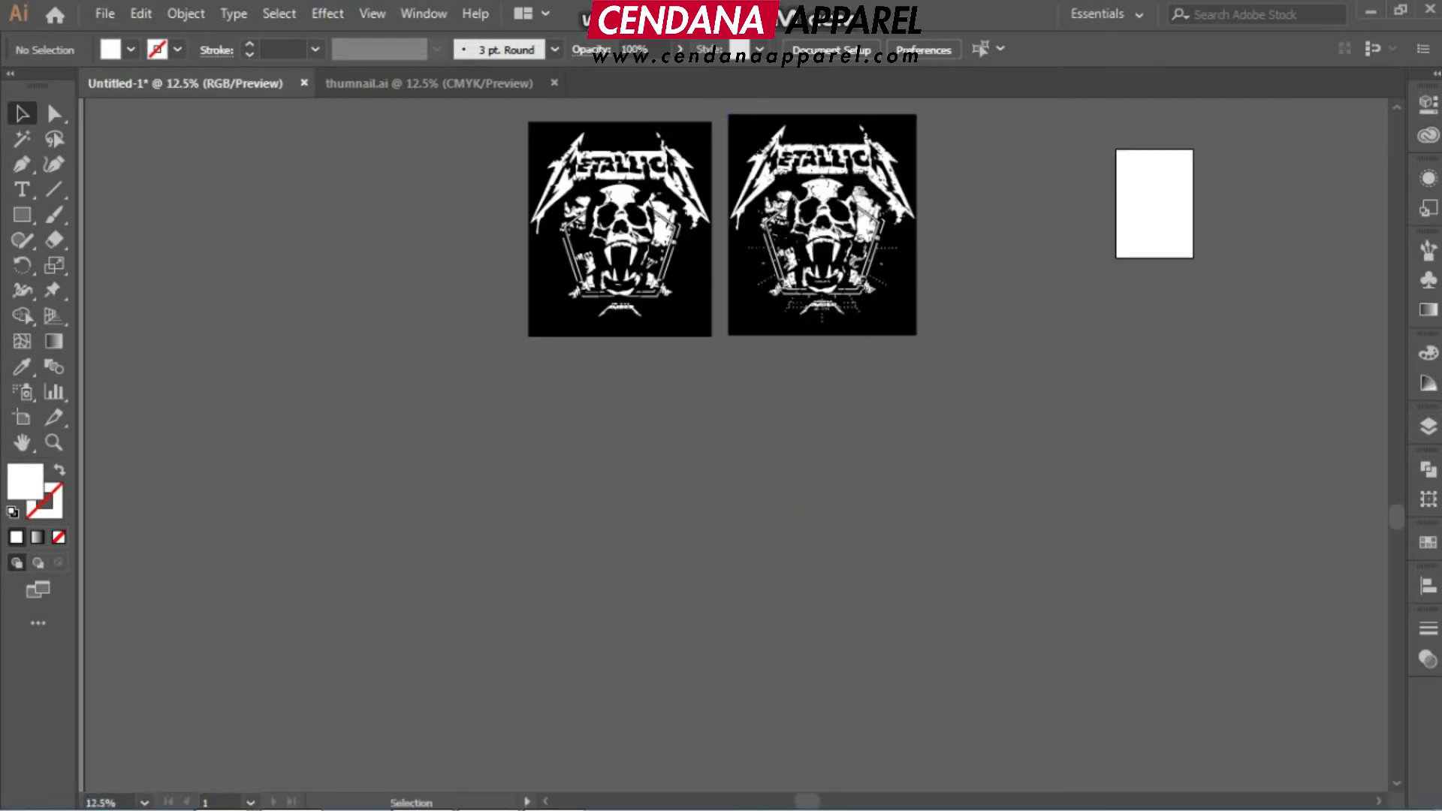
left_click_drag(710, 15, 823, 47)
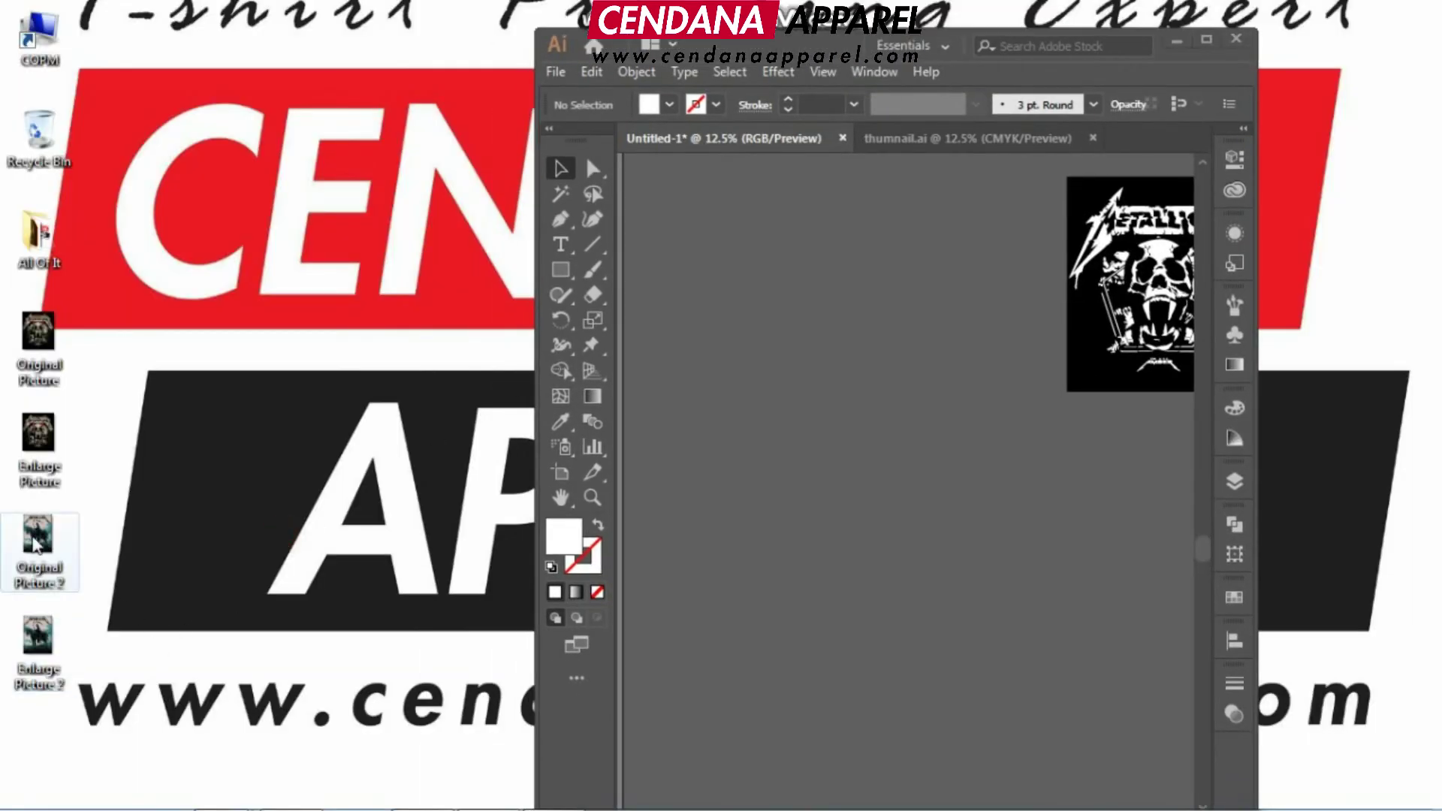
Place Original Picture 2 and Enlarge Picture 2 from the desktop side by side in the Untitled-1 document.
left_click(34, 544)
left_click_drag(43, 541, 793, 551)
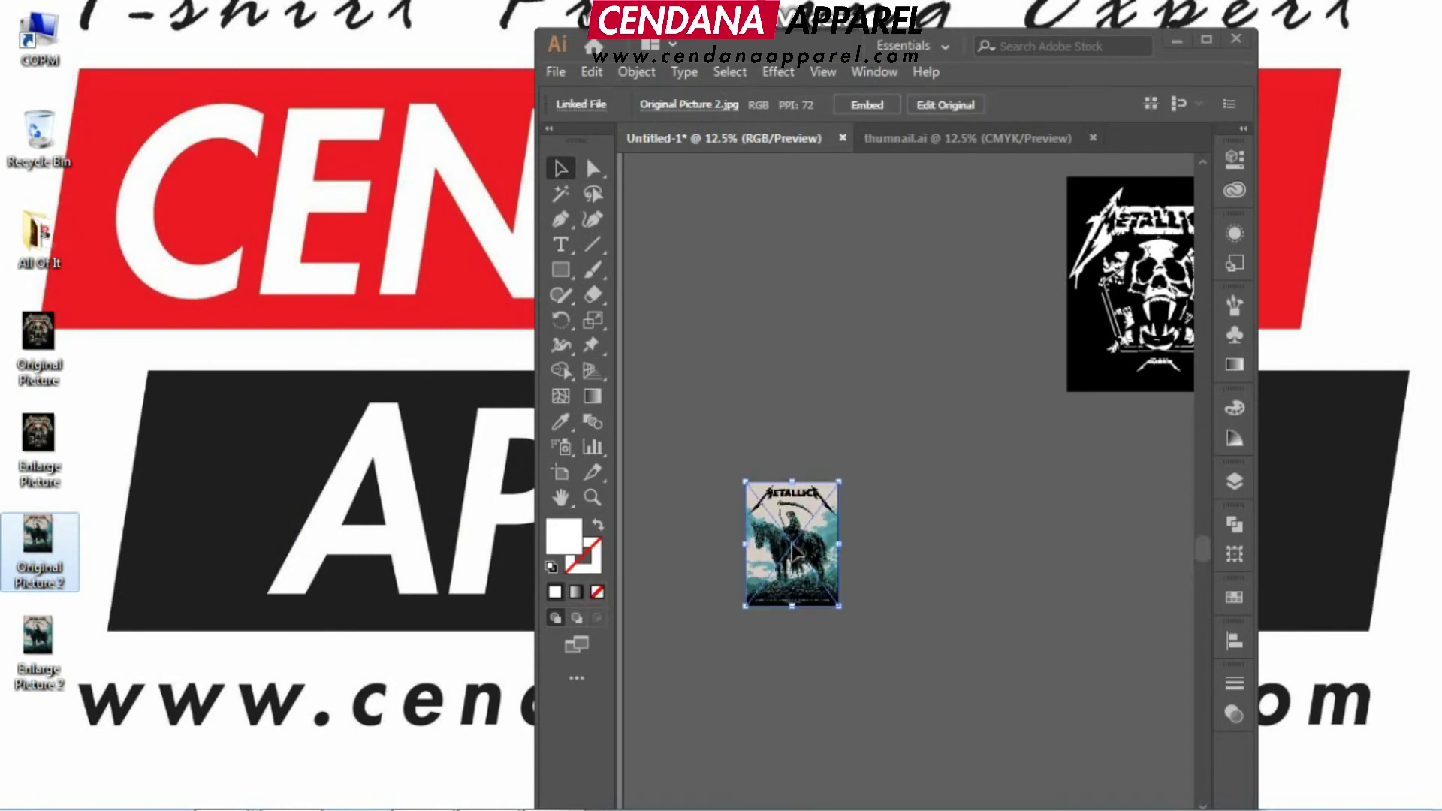
left_click(68, 644)
left_click_drag(610, 617, 950, 575)
Maximize the Illustrator window and frame the two reaper posters at 25% zoom.
left_click_drag(808, 58, 788, 2)
left_click(579, 571)
key("space")
left_click_drag(627, 546, 1184, 560)
key("ctrl+=")
key("ctrl+=")
Embed both linked images, Original Picture 2 and Enlarge Picture 2, in the document and clear the selection.
left_click(547, 363)
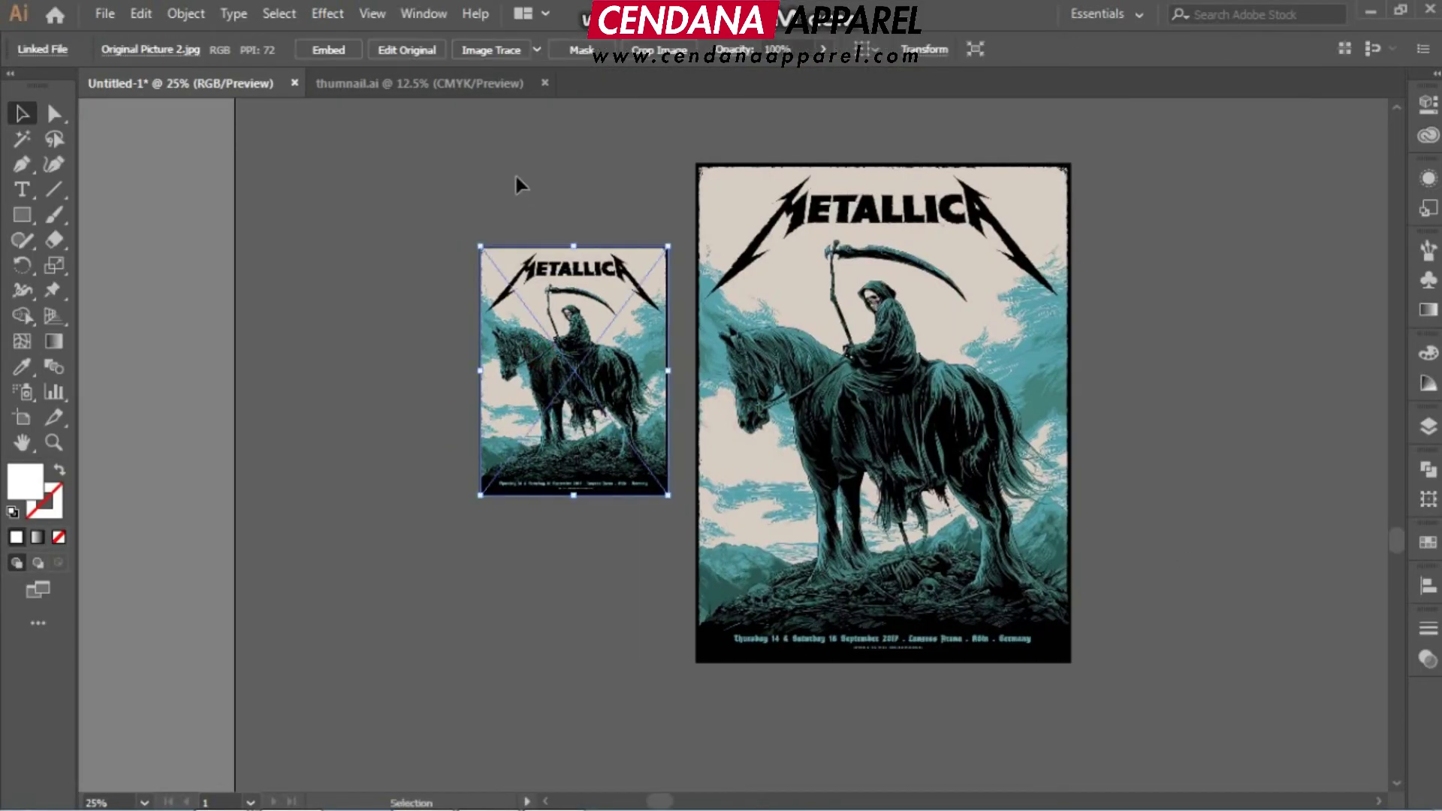
left_click(335, 55)
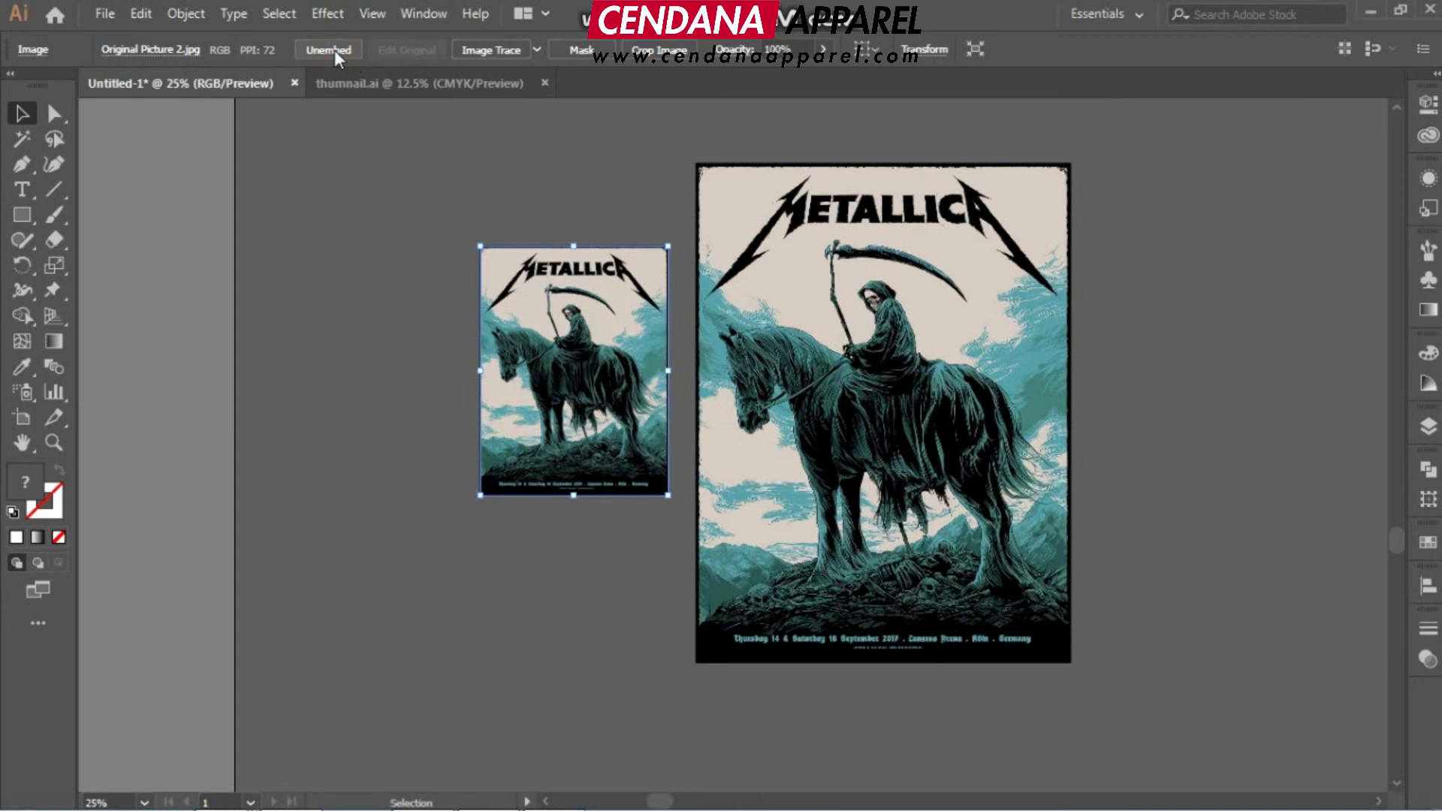
left_click(1074, 335)
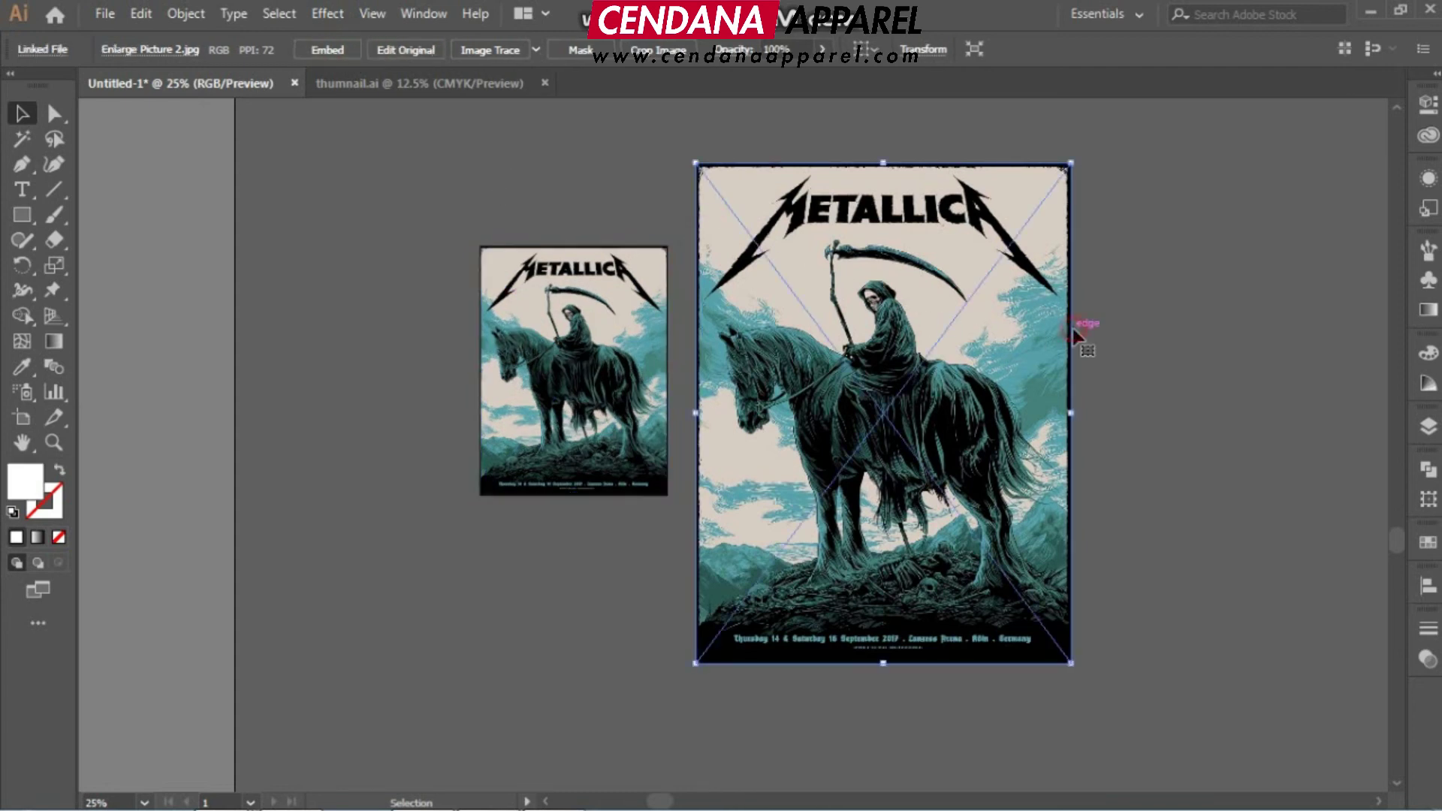
left_click(323, 50)
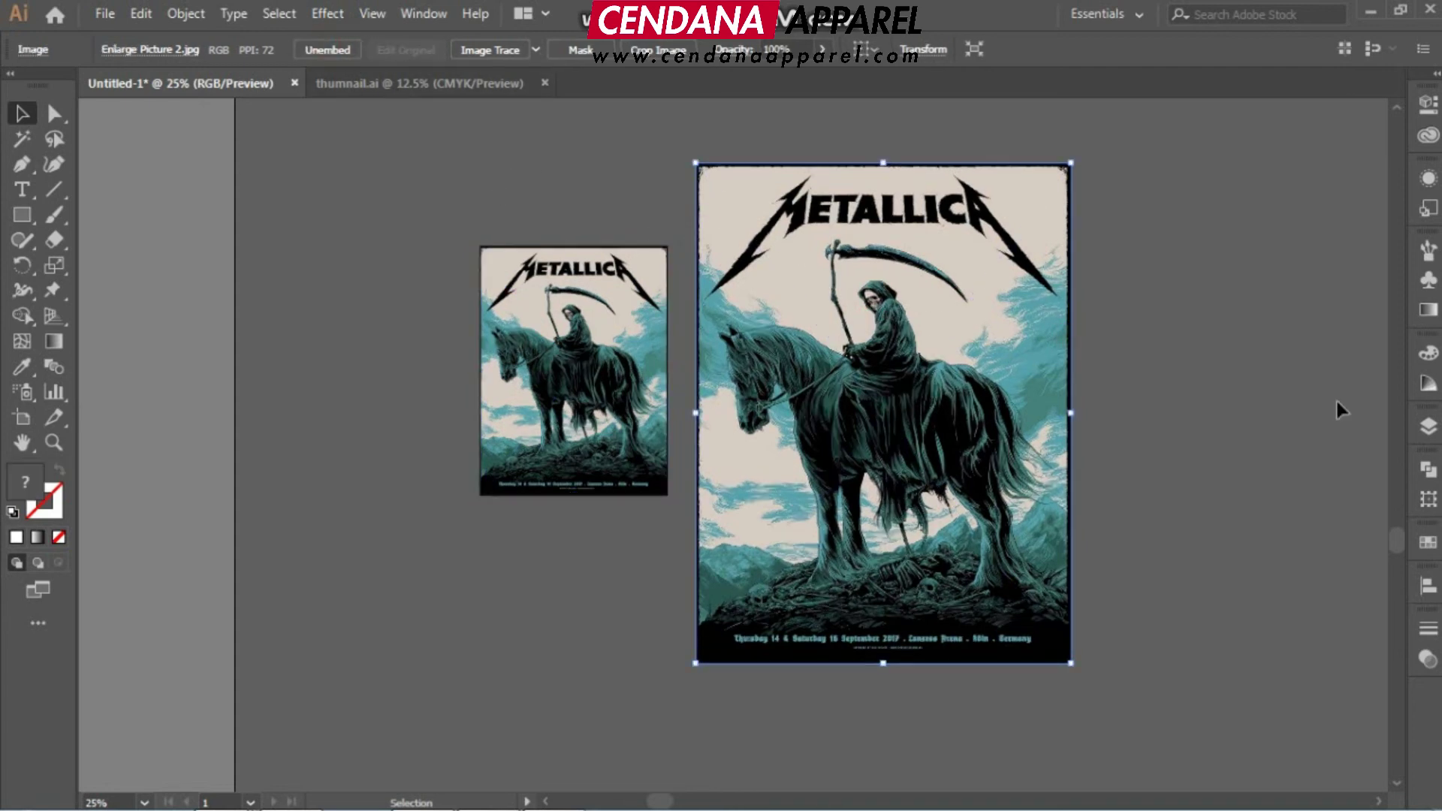
left_click(1229, 389)
Examine the edge quality of the reaper's robe, skull and scythe in the smaller original poster at high magnification.
scroll(573, 331, "up", 5)
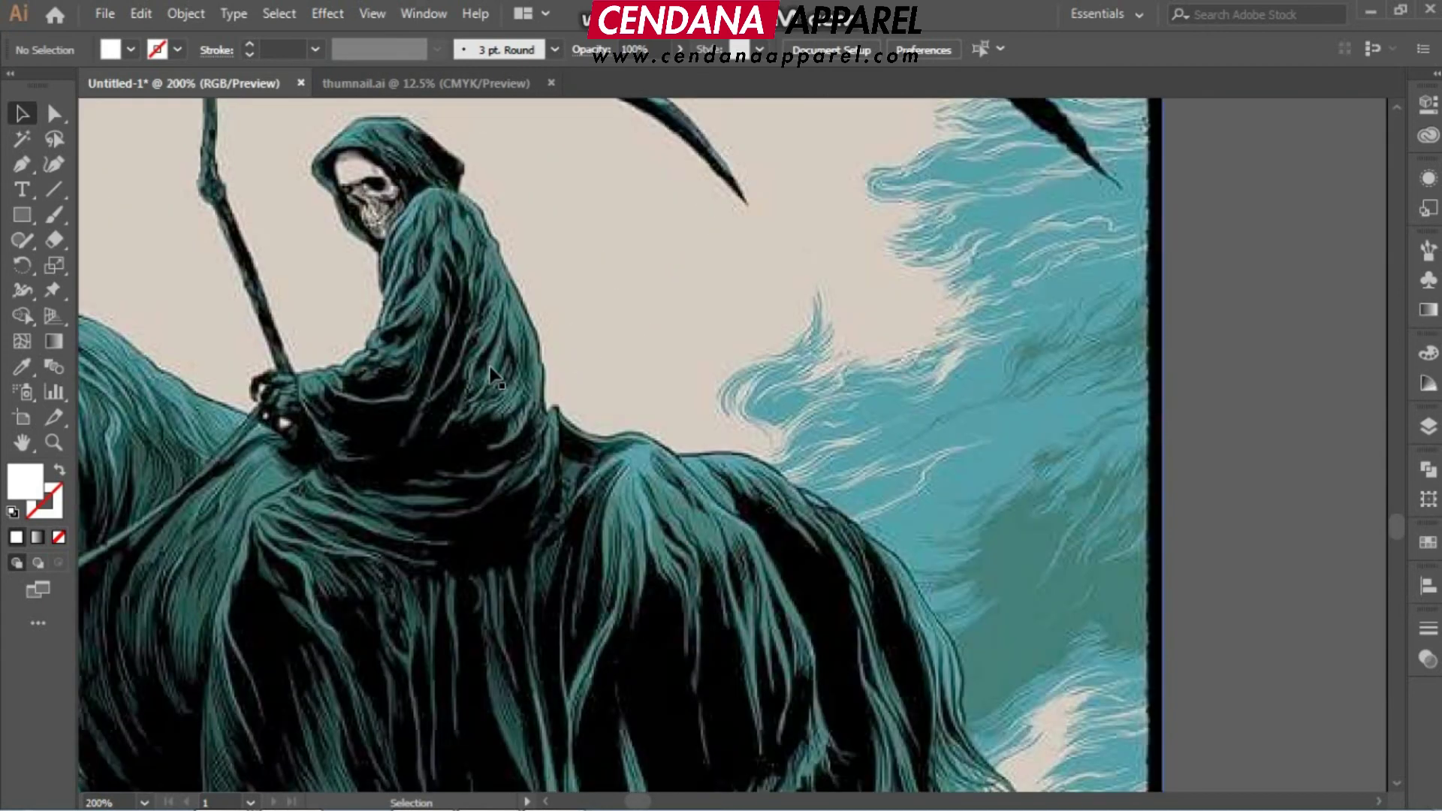
scroll(494, 376, "down", 5)
scroll(772, 332, "up", 5)
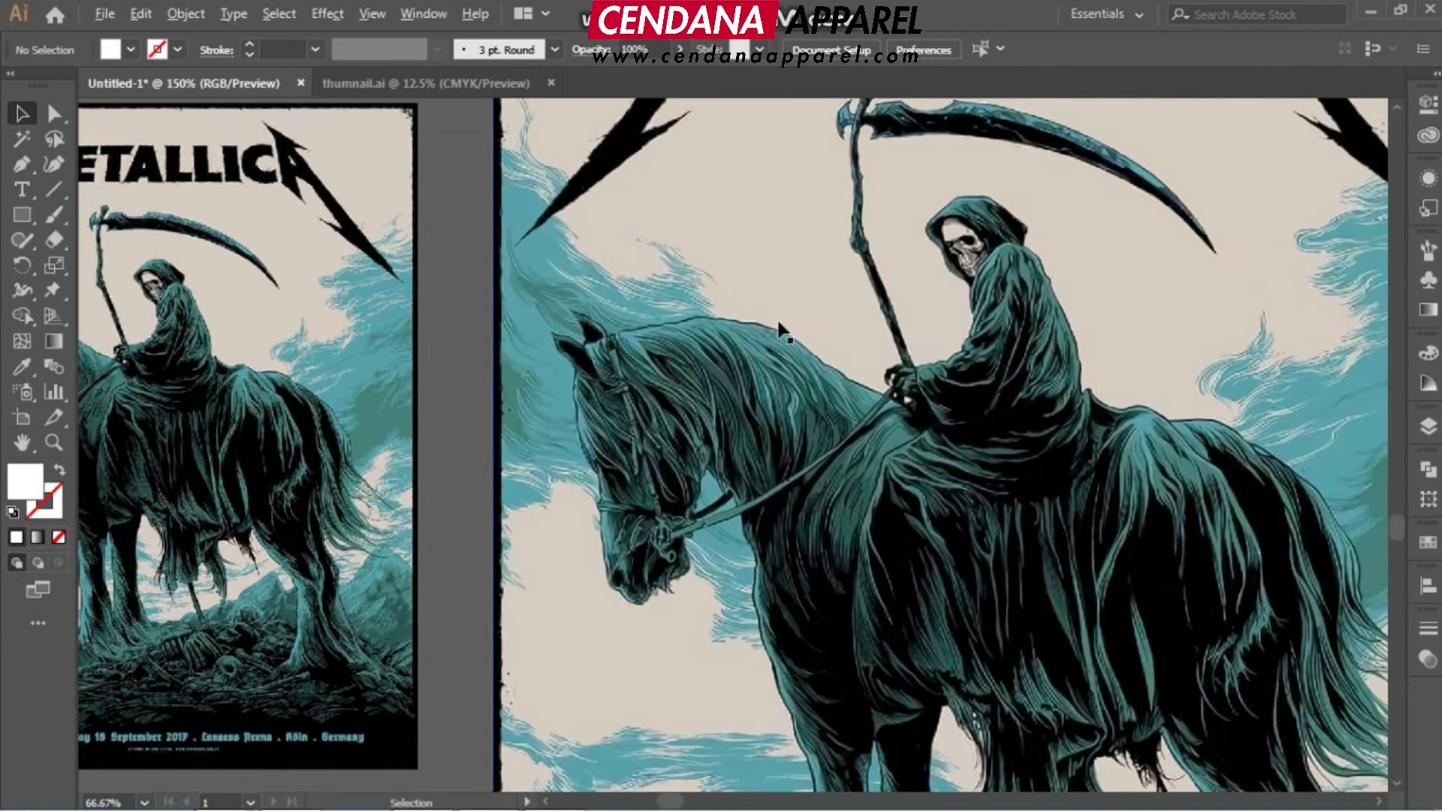
scroll(831, 337, "down", 3)
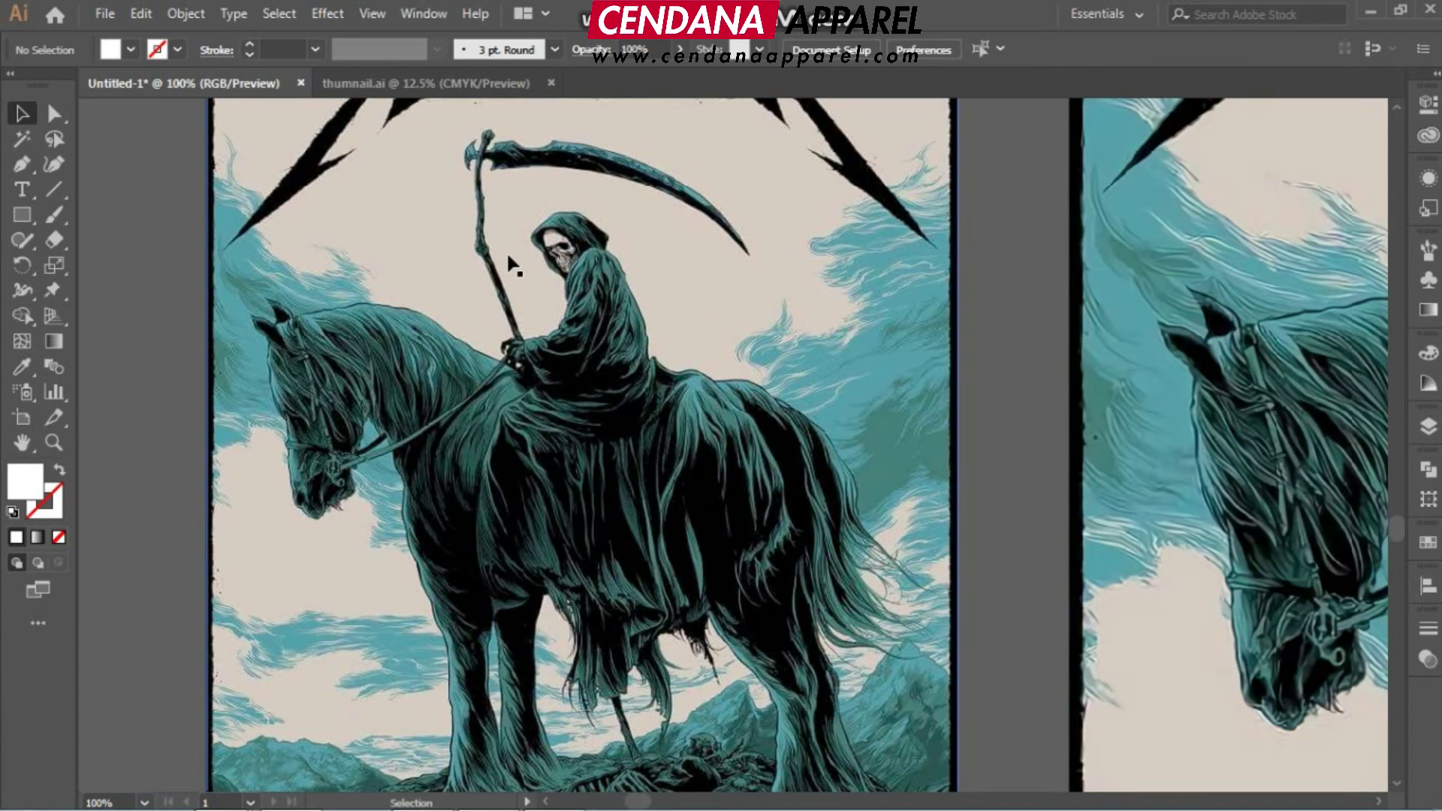
scroll(587, 281, "up", 4)
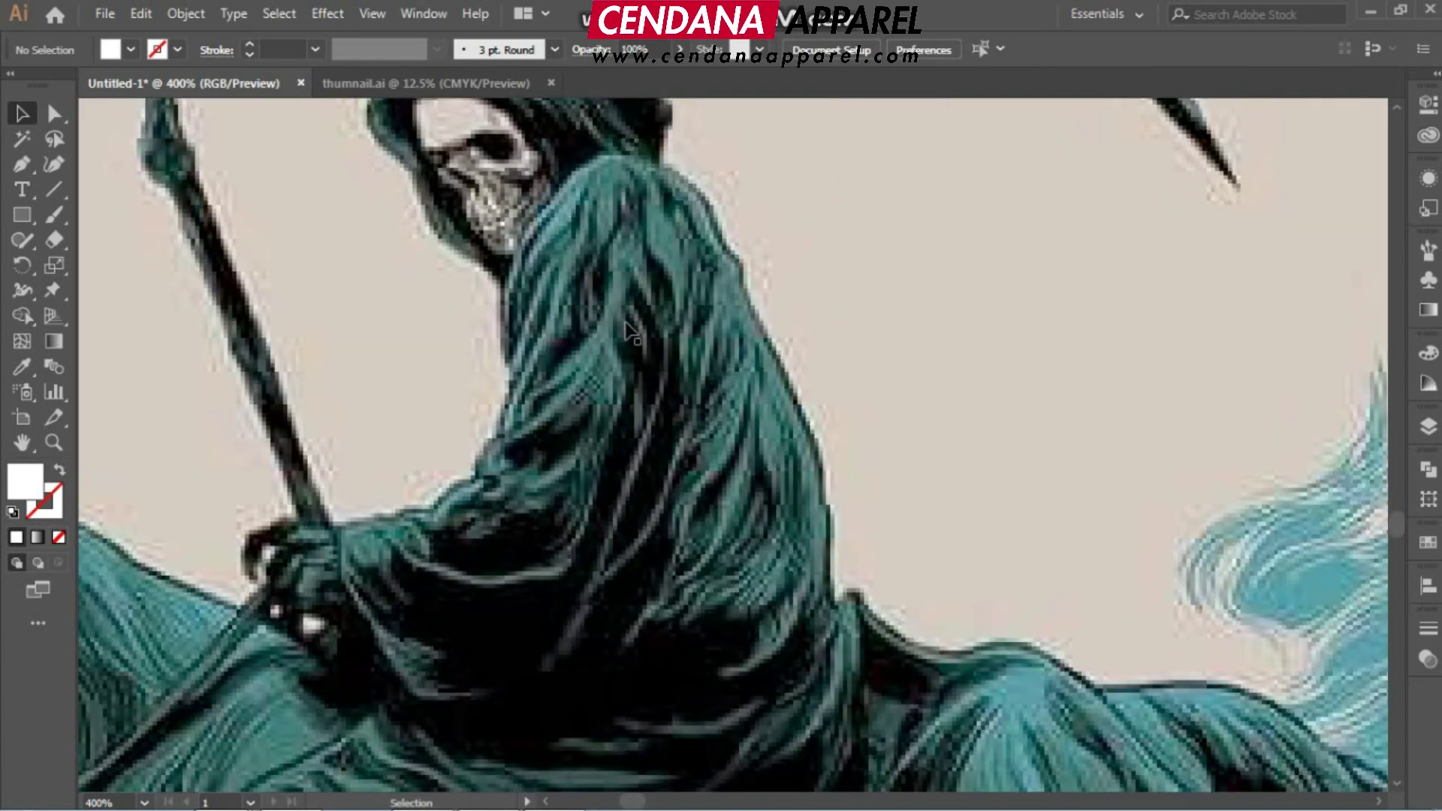
scroll(629, 330, "down", 4)
scroll(706, 421, "up", 5)
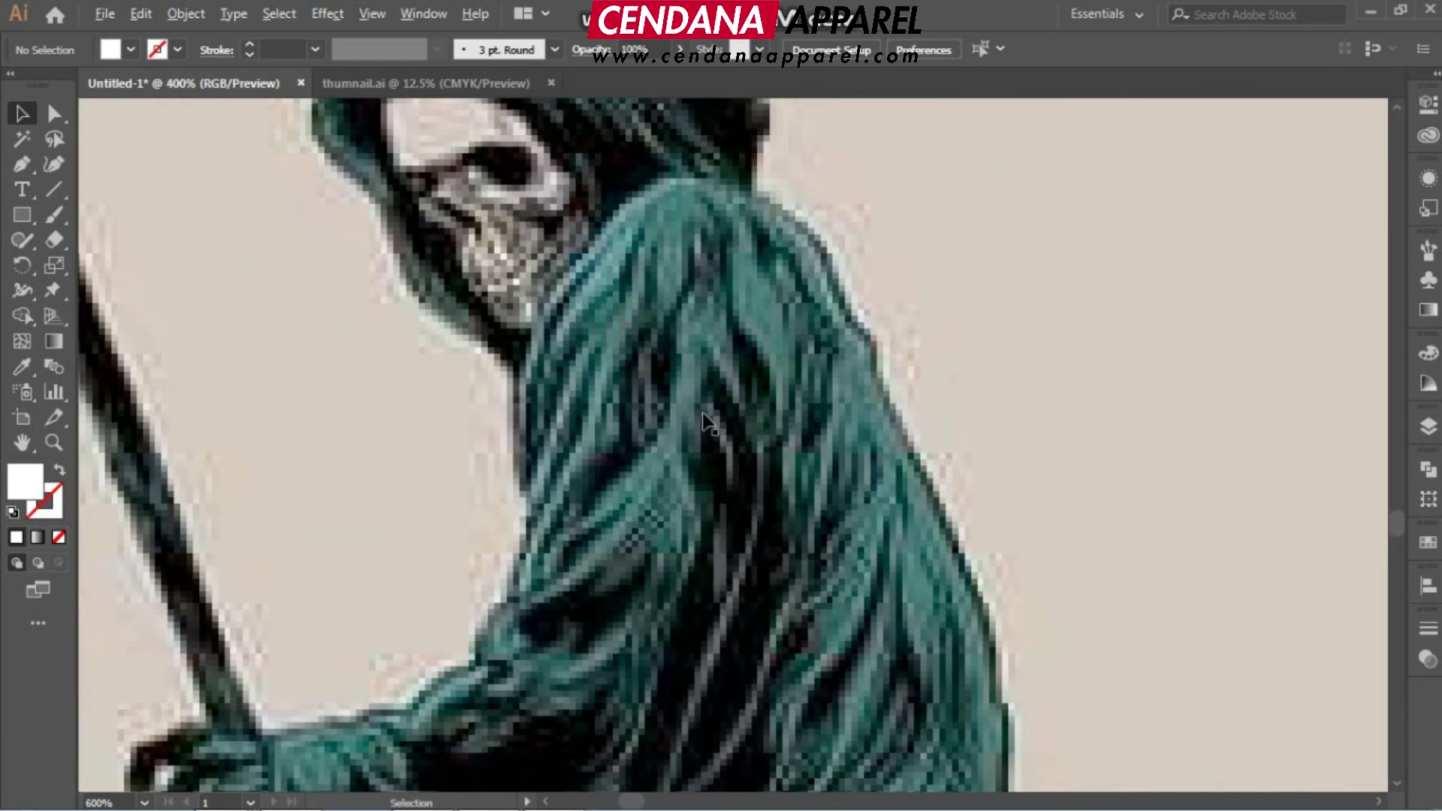
scroll(705, 421, "down", 5)
scroll(665, 388, "up", 2)
scroll(666, 388, "down", 2)
scroll(665, 388, "up", 2)
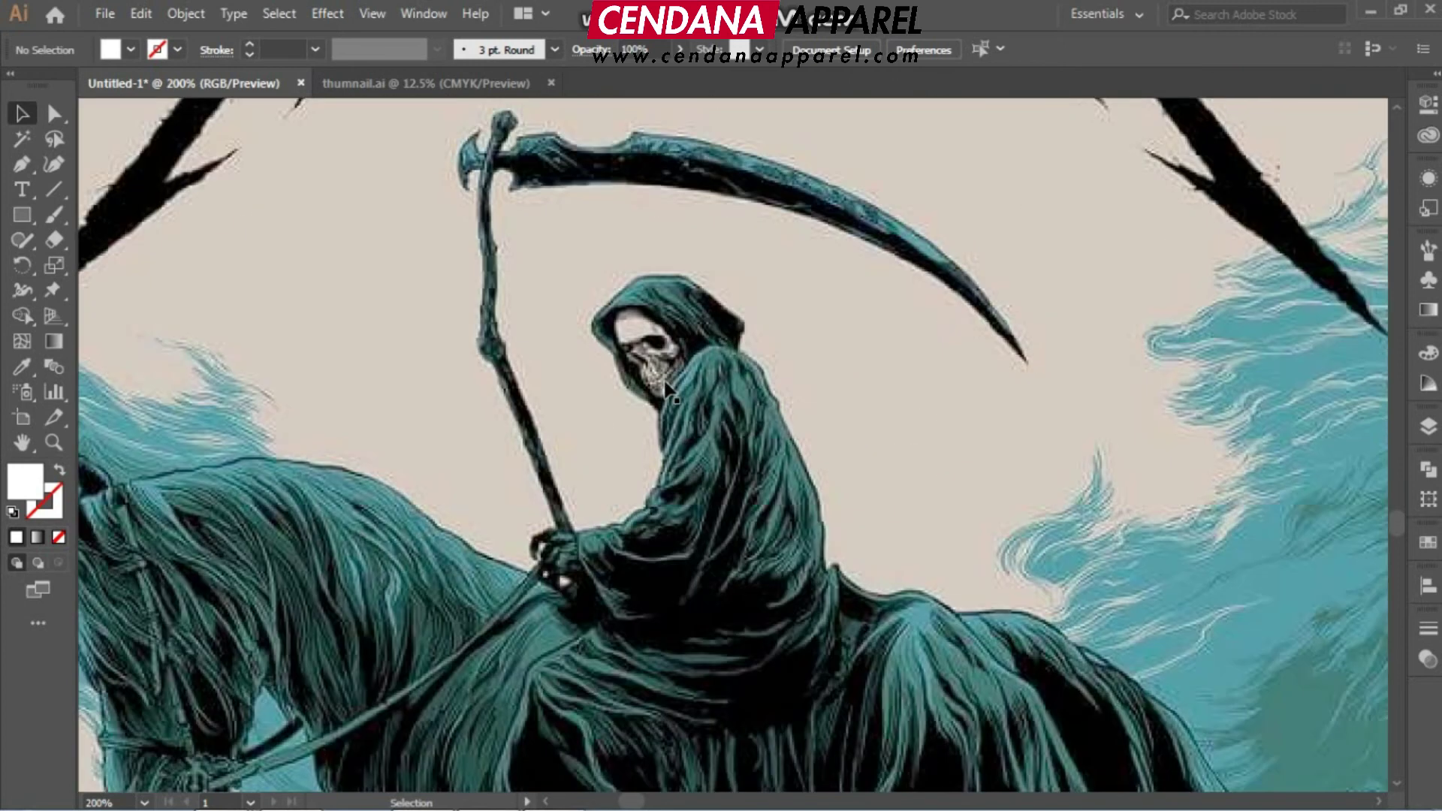
scroll(678, 382, "down", 2)
Examine the same reaper details in the enlarged poster at up to 400% zoom.
left_click_drag(1074, 418, 647, 388)
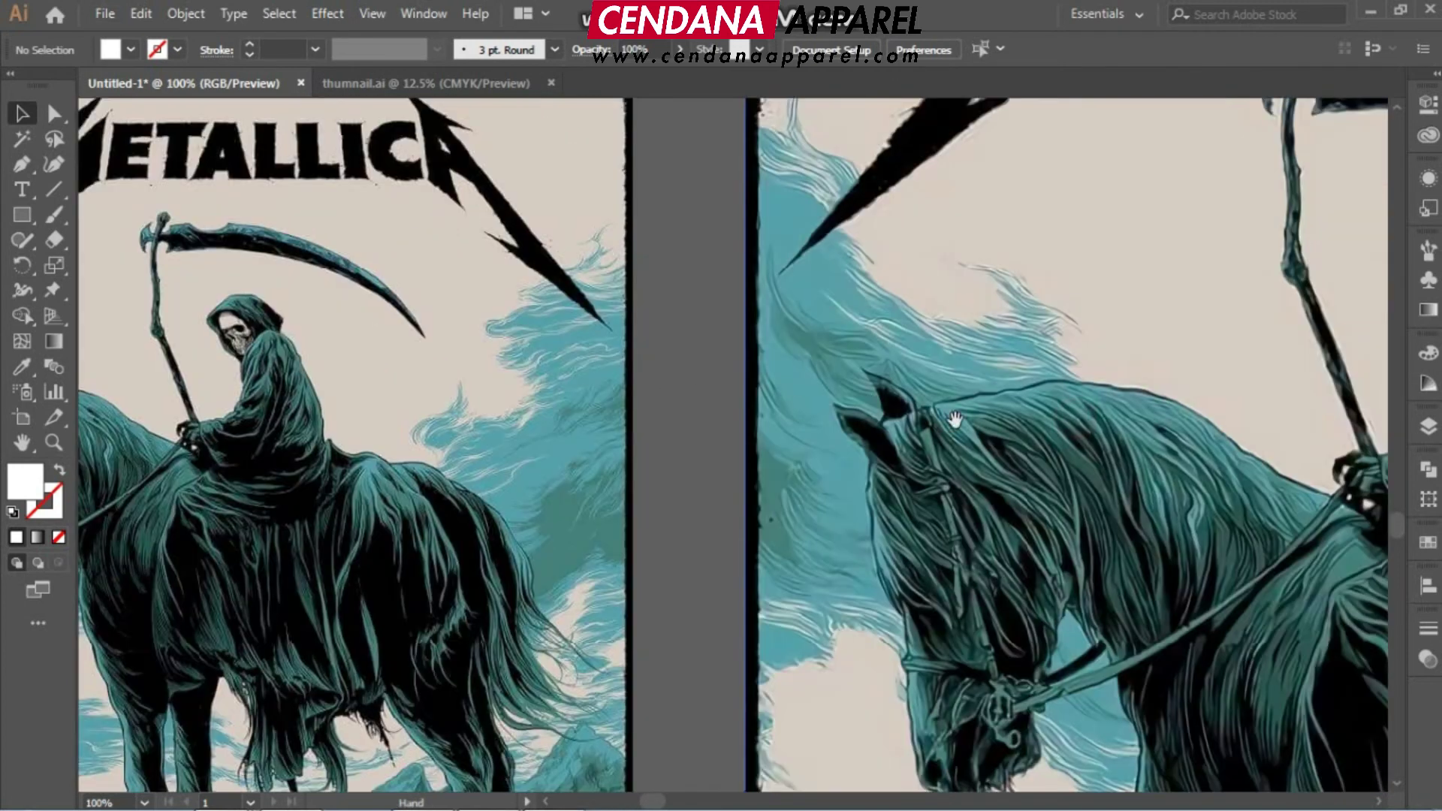
scroll(954, 419, "right", 5)
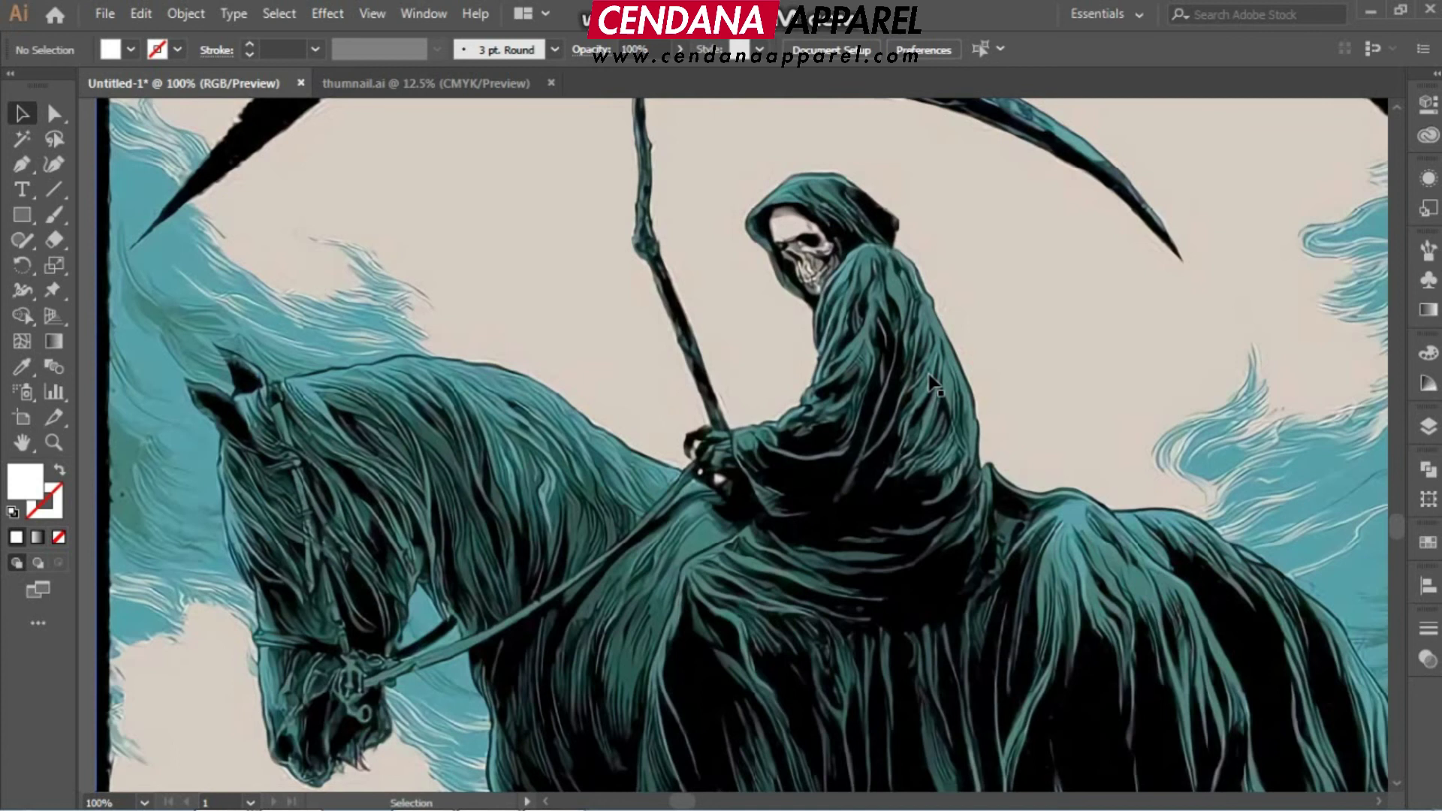
left_click_drag(973, 376, 844, 390)
scroll(788, 353, "up", 2)
scroll(786, 347, "down", 2)
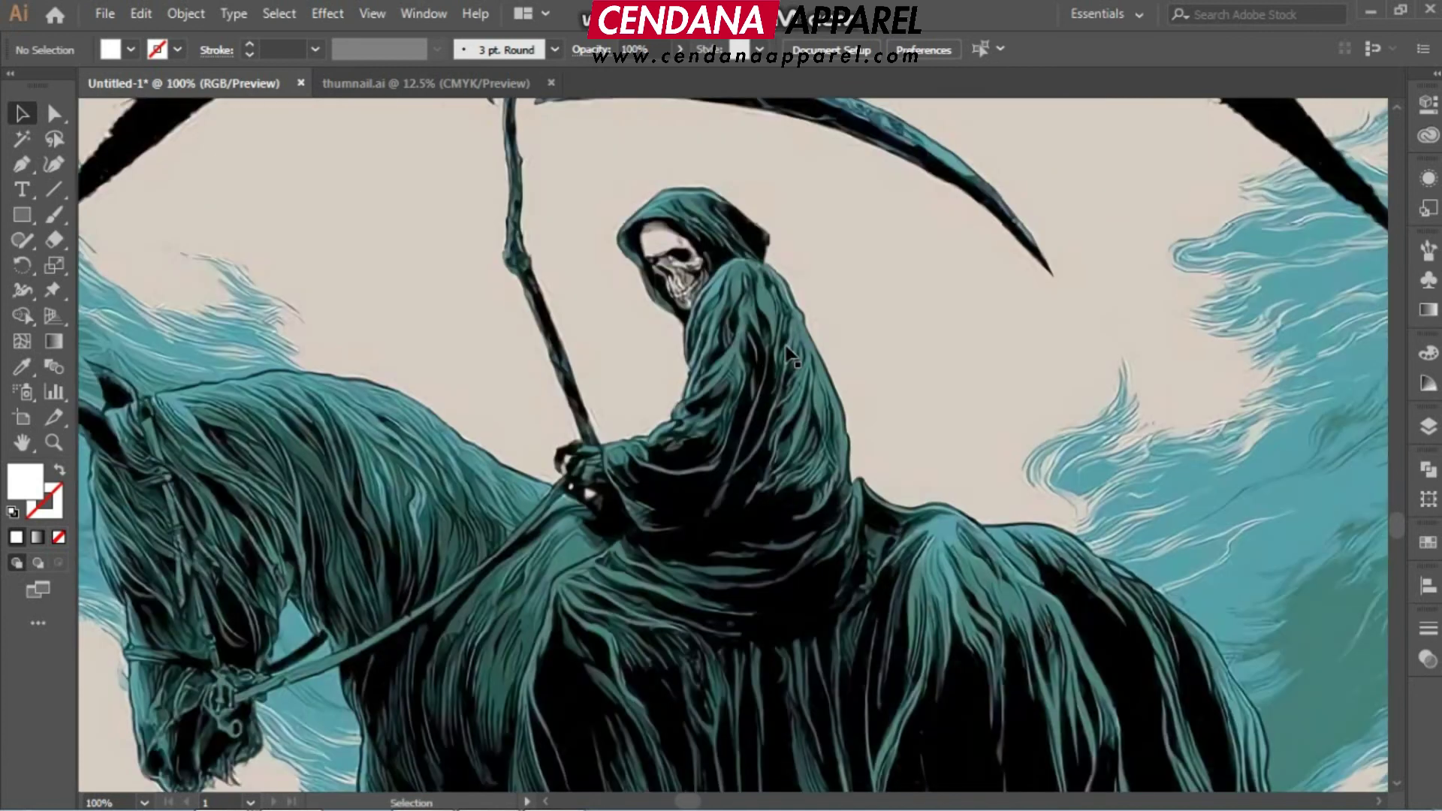
scroll(747, 343, "up", 2)
scroll(745, 344, "up", 2)
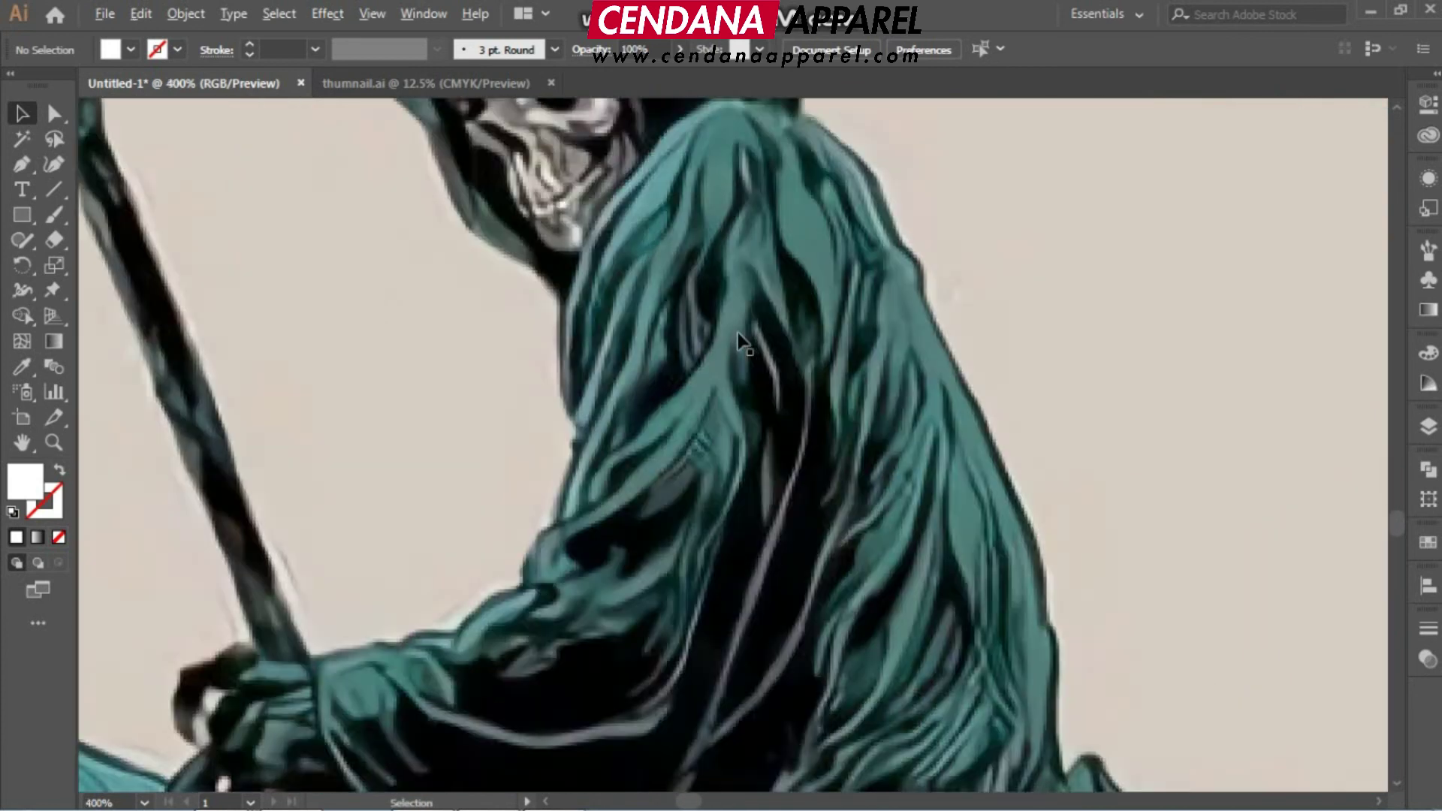
scroll(743, 344, "down", 5)
scroll(743, 344, "down", 3)
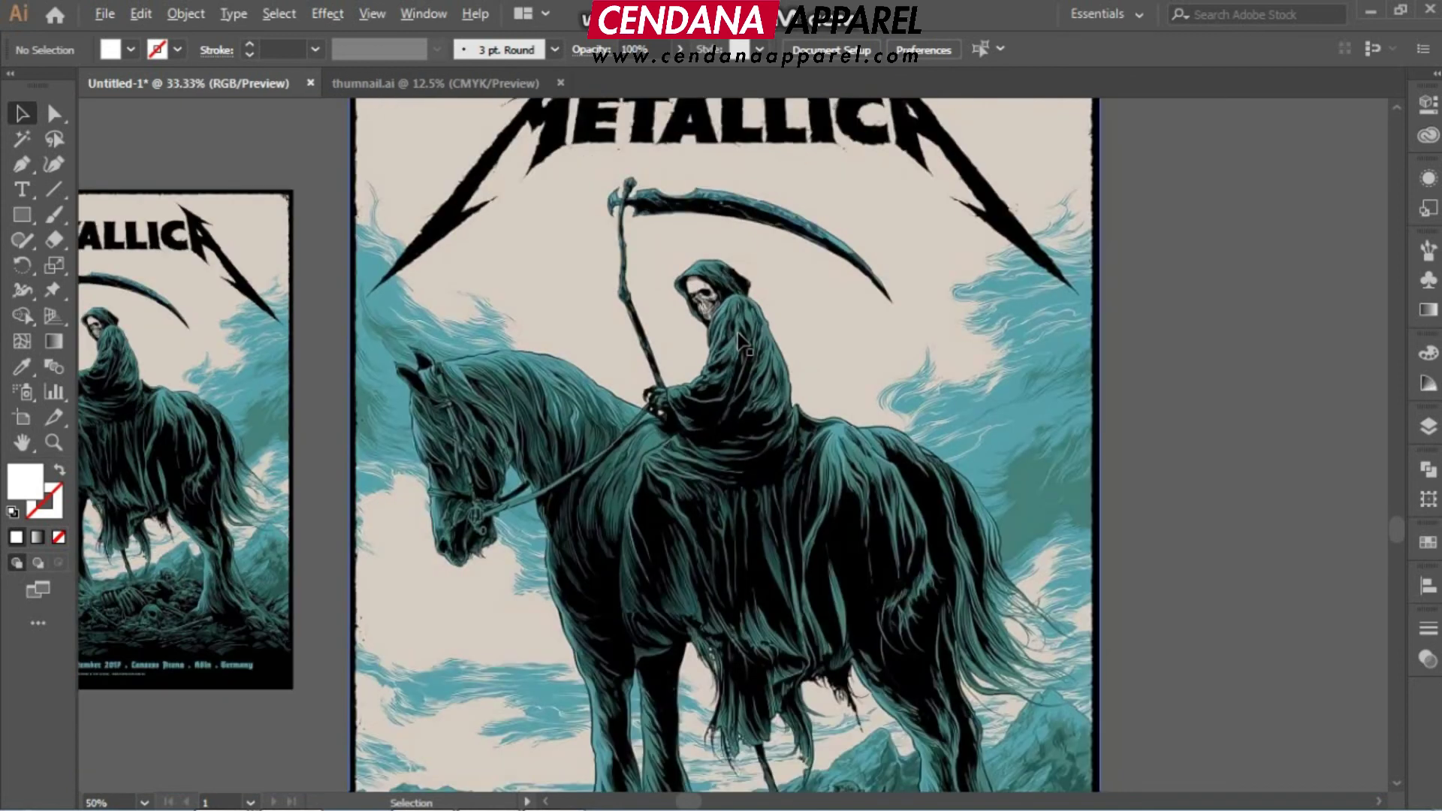
scroll(743, 344, "up", 5)
scroll(739, 342, "down", 6)
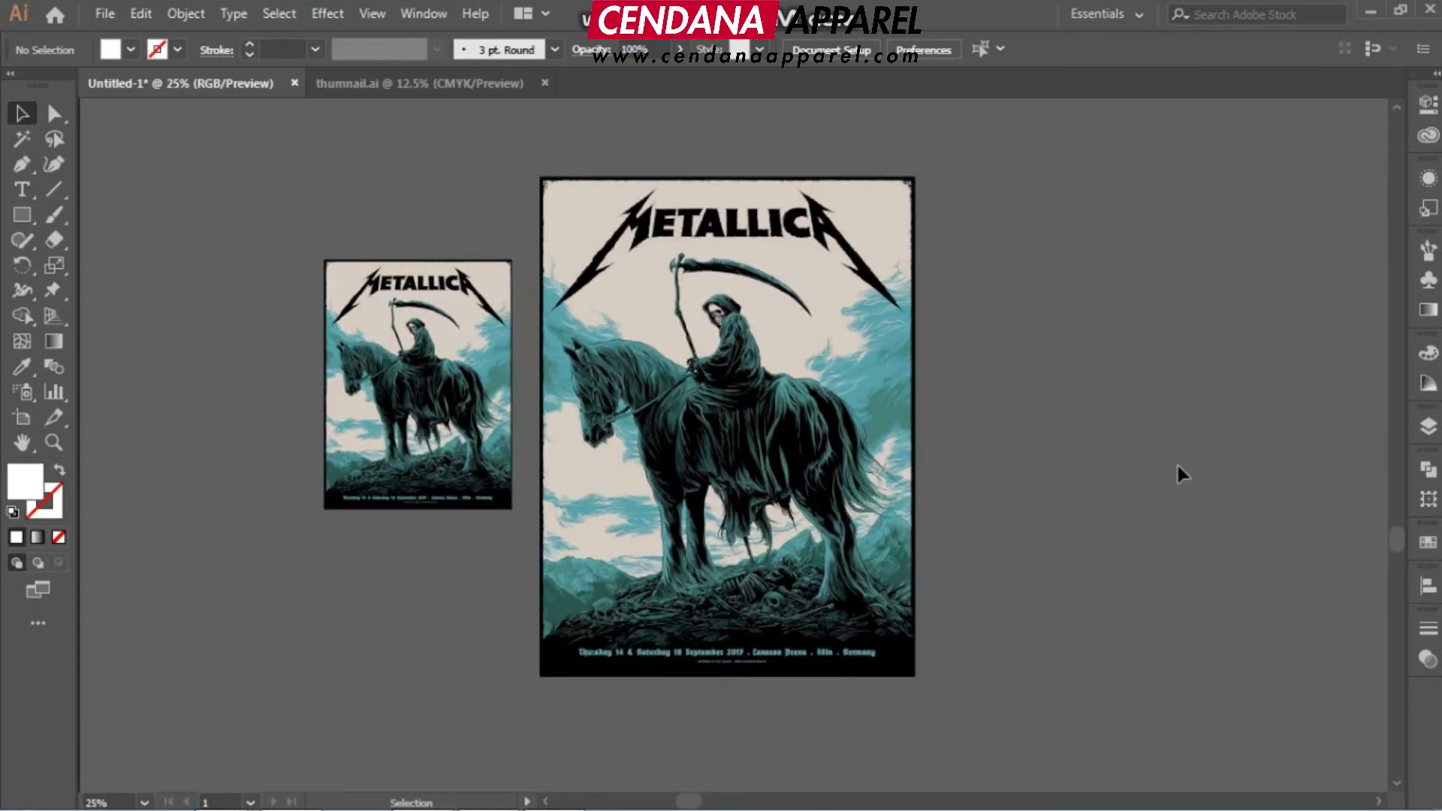
Compare the original and enlarged reaper posters side by side at several magnifications, dismissing the Facebook notification.
left_click_drag(1122, 452, 1068, 418)
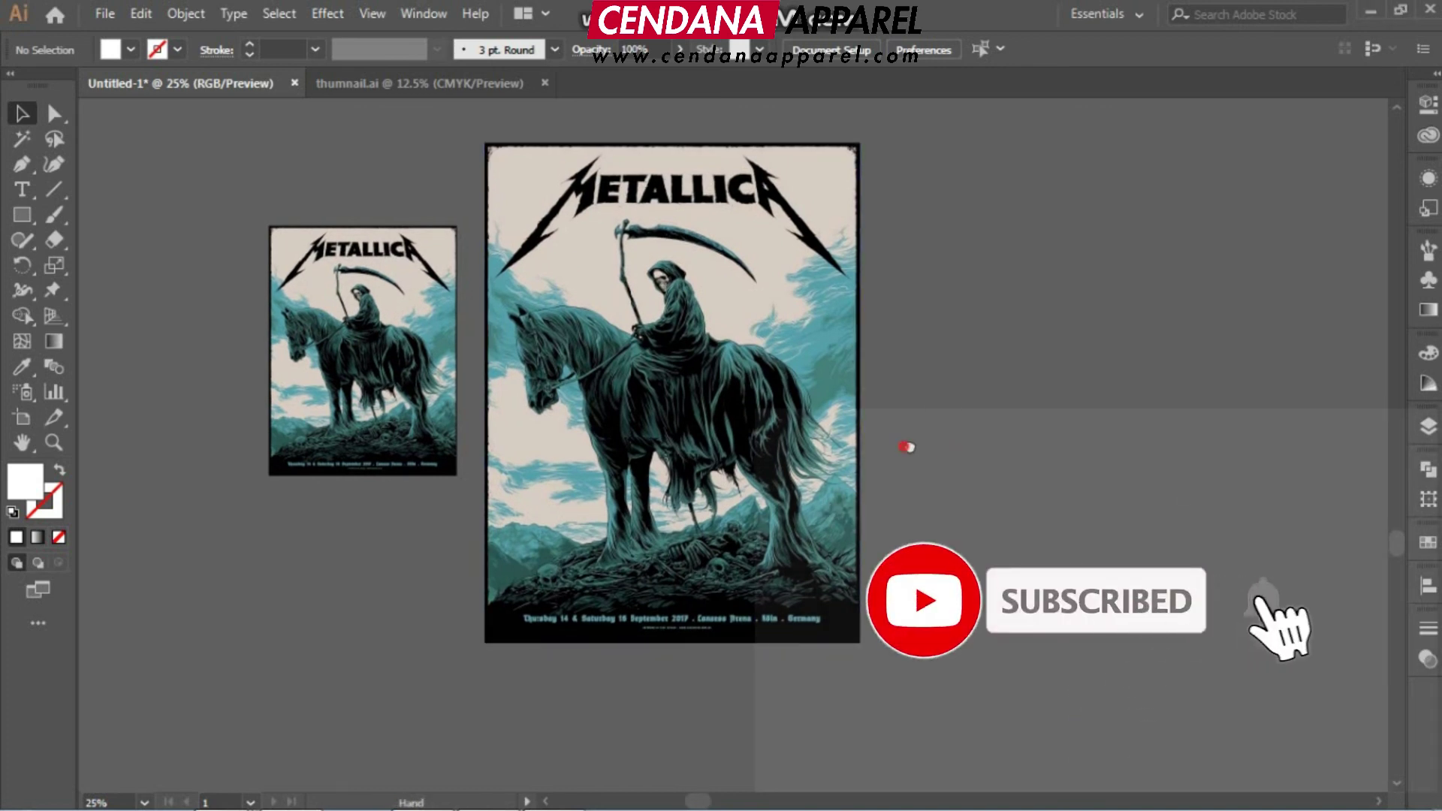
left_click_drag(908, 447, 1081, 438)
scroll(533, 341, "up", 3)
left_click_drag(829, 326, 663, 456)
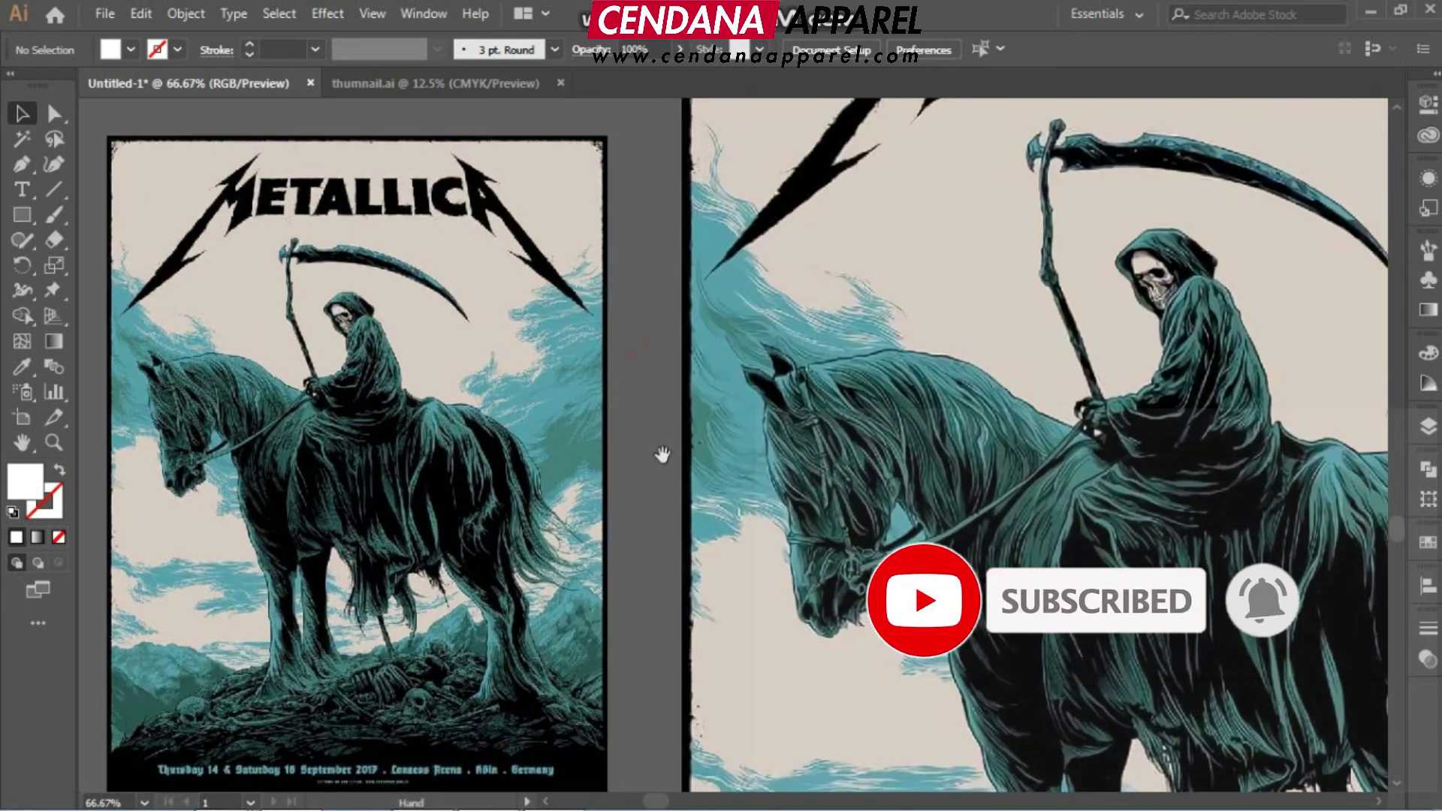
left_click_drag(943, 456, 597, 427)
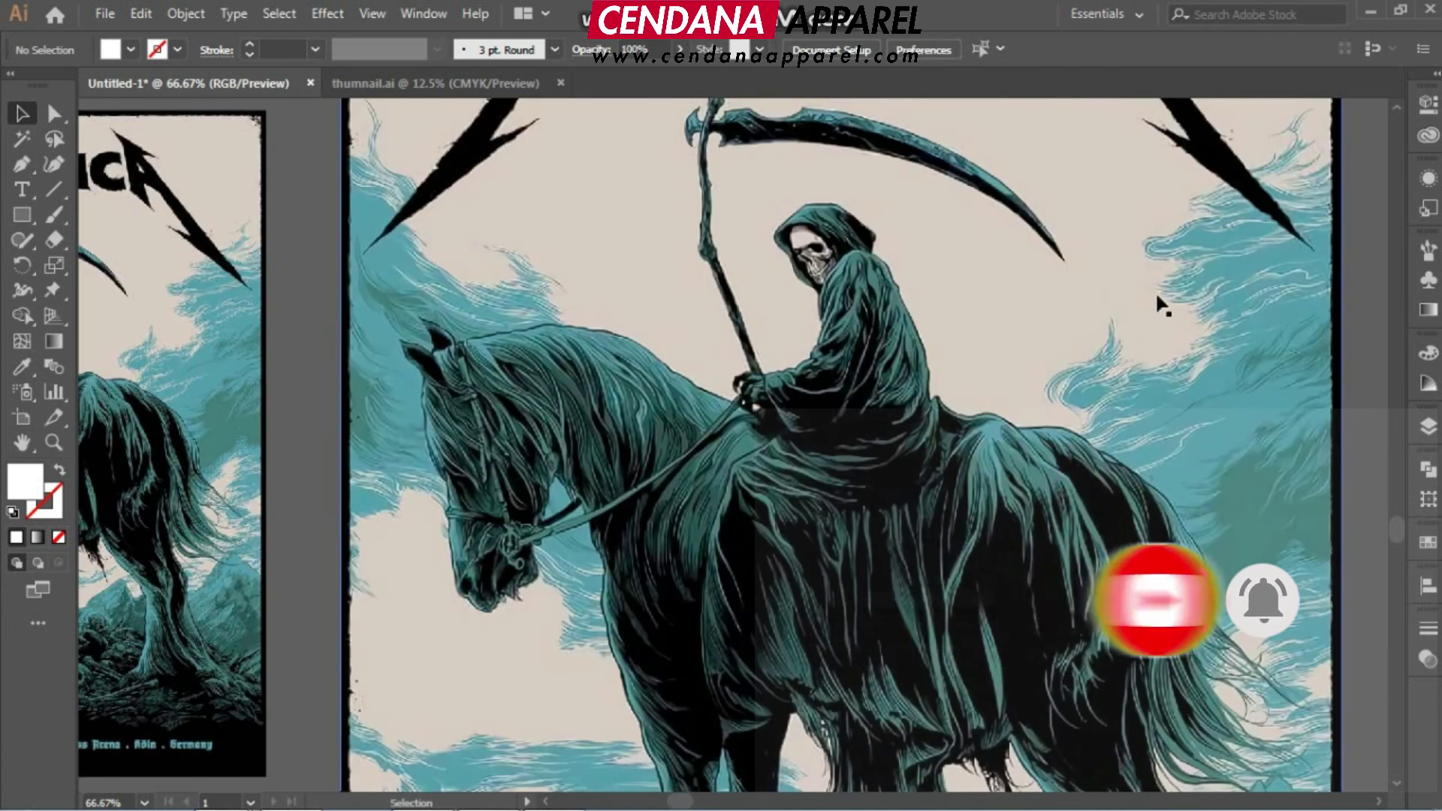
scroll(979, 374, "down", 3)
scroll(953, 364, "right", 4)
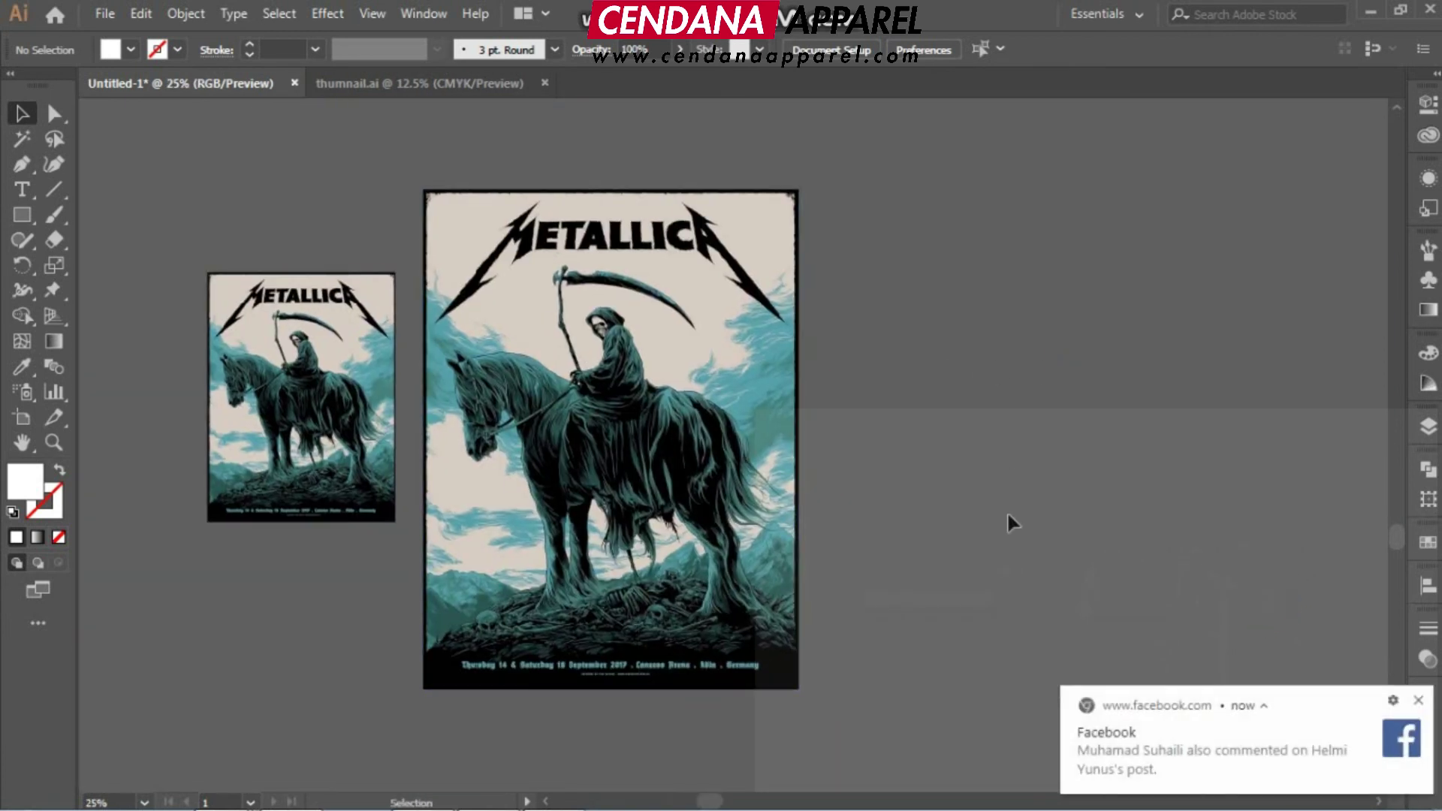
left_click(1419, 700)
scroll(949, 563, "up", 2)
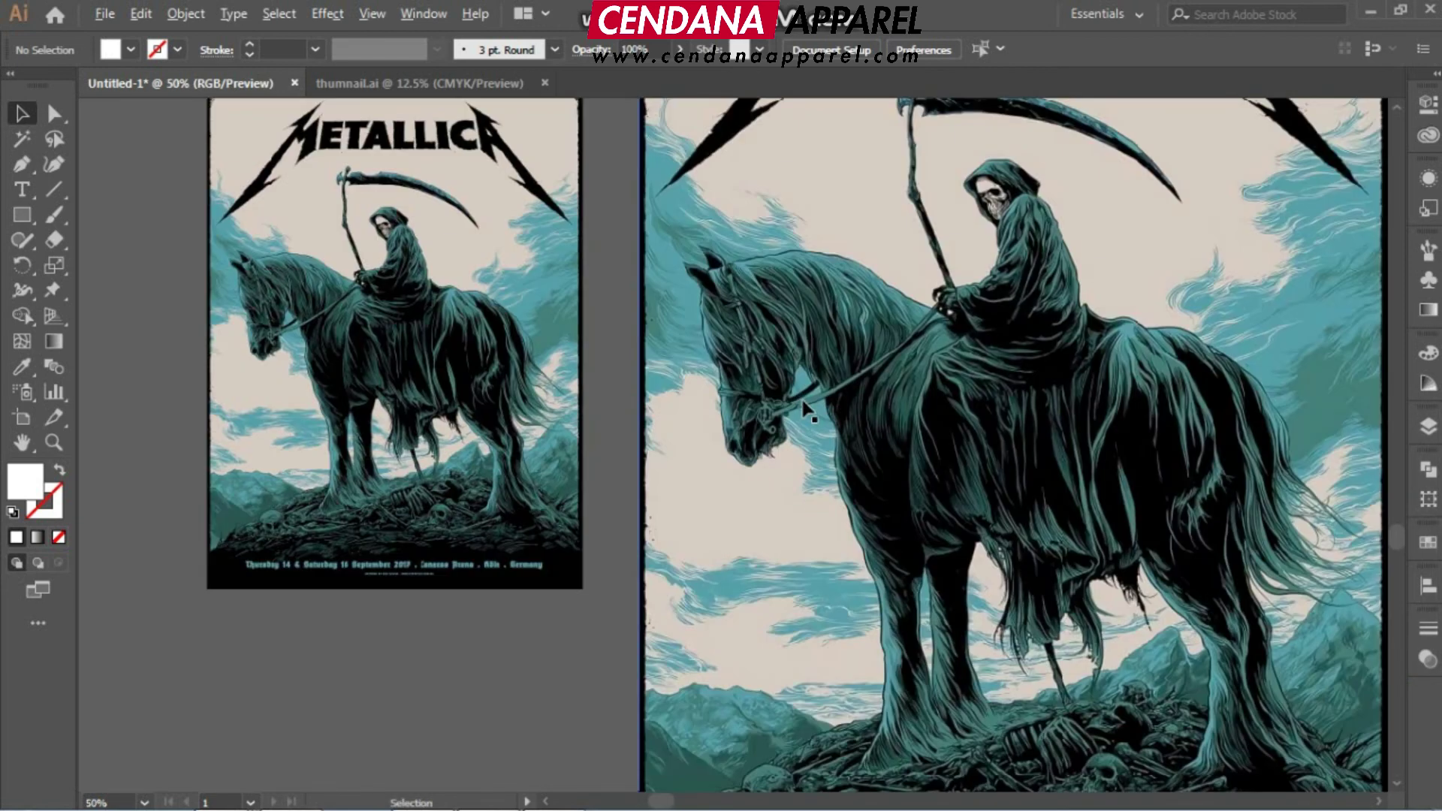
scroll(804, 406, "down", 2)
scroll(1149, 376, "right", 3)
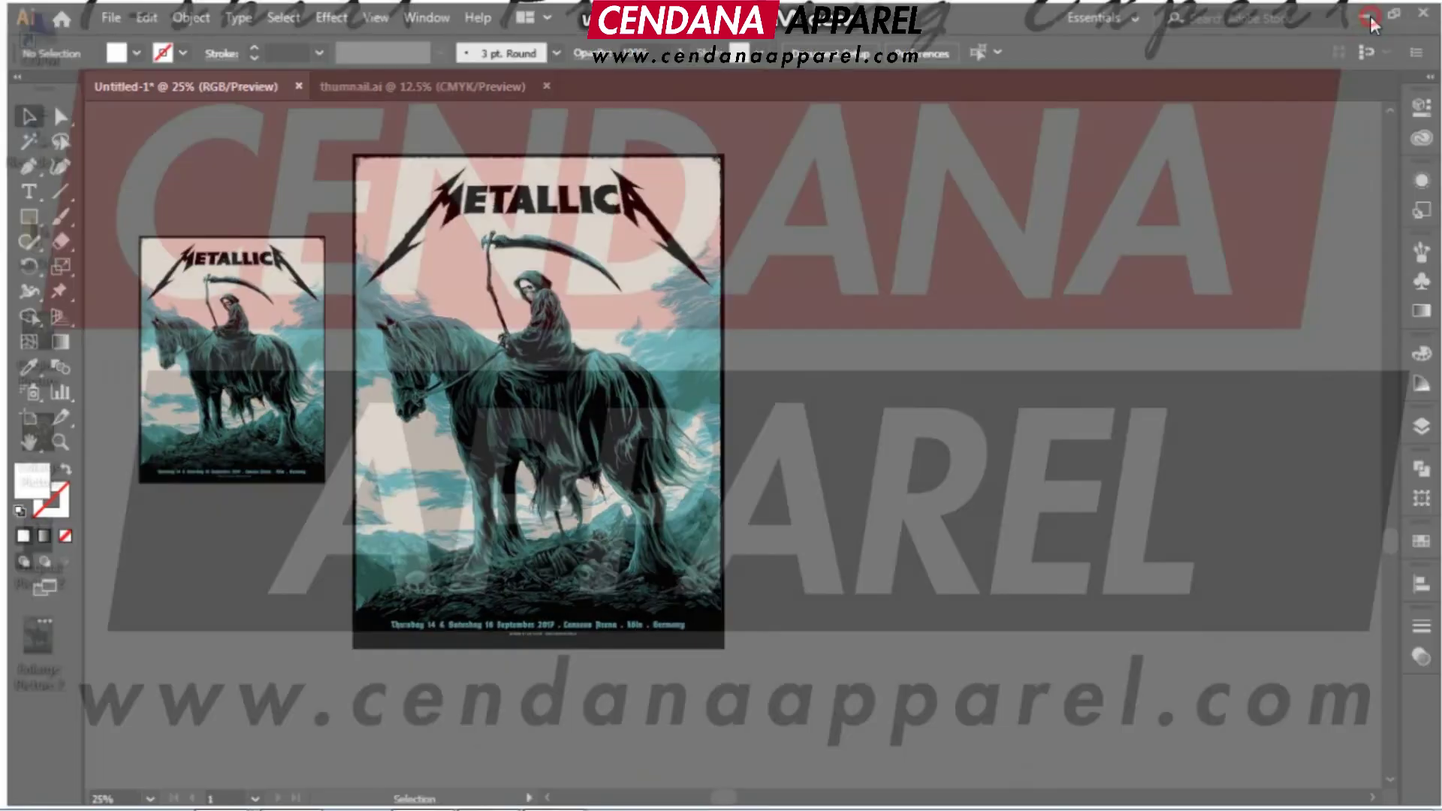